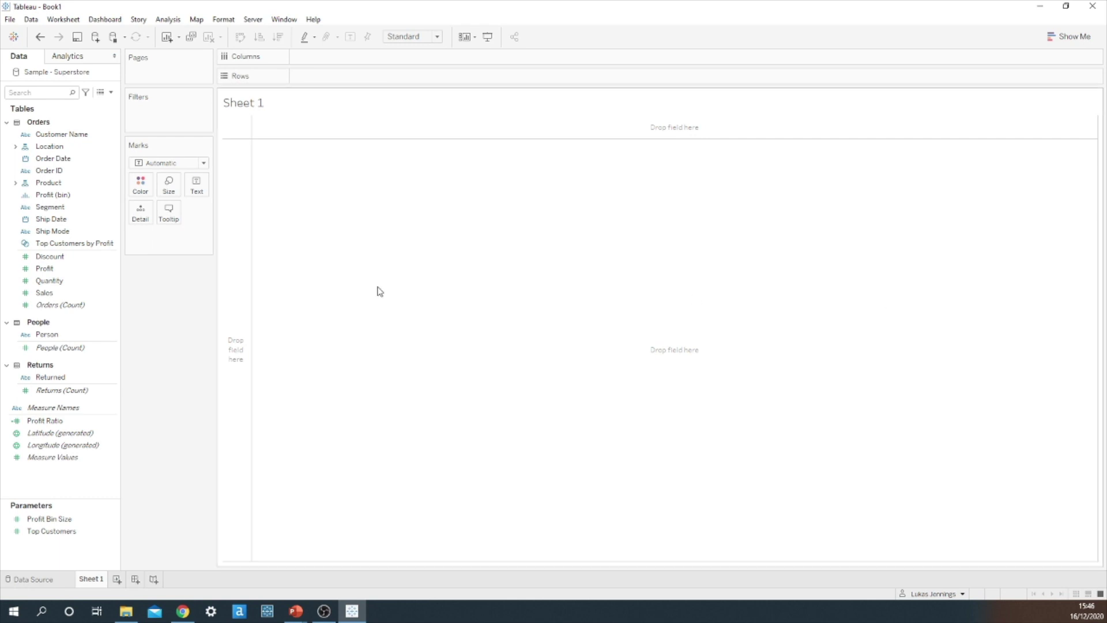
# Step: Rename Sheet 1 to 'Scatter'
pyautogui.doubleClick(99, 578)
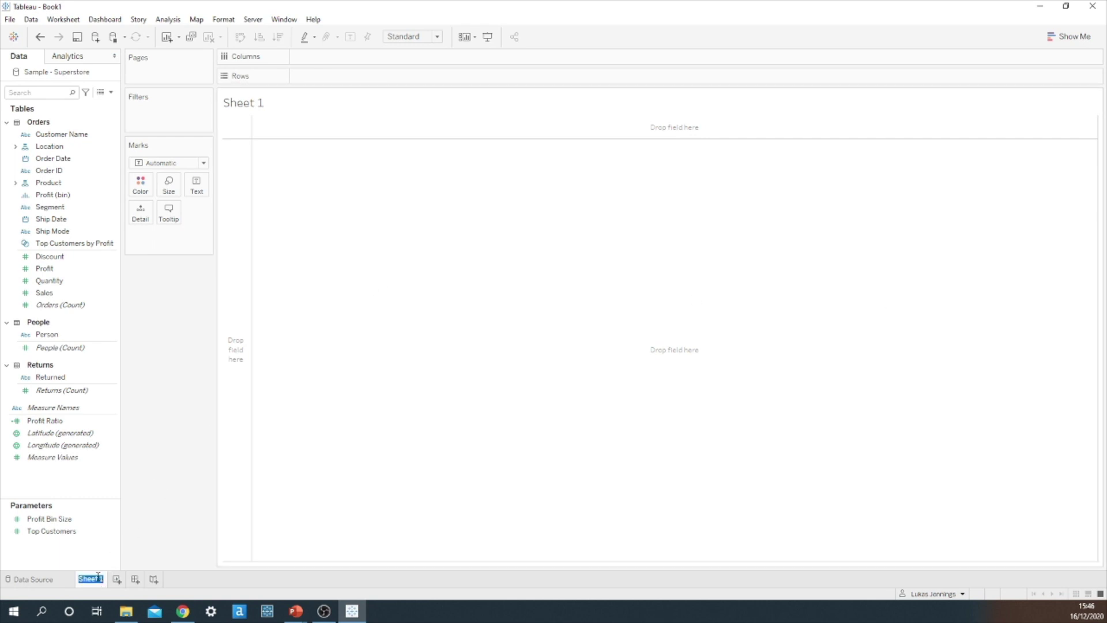
pyautogui.press('BackSpace')
pyautogui.write('Scatter')
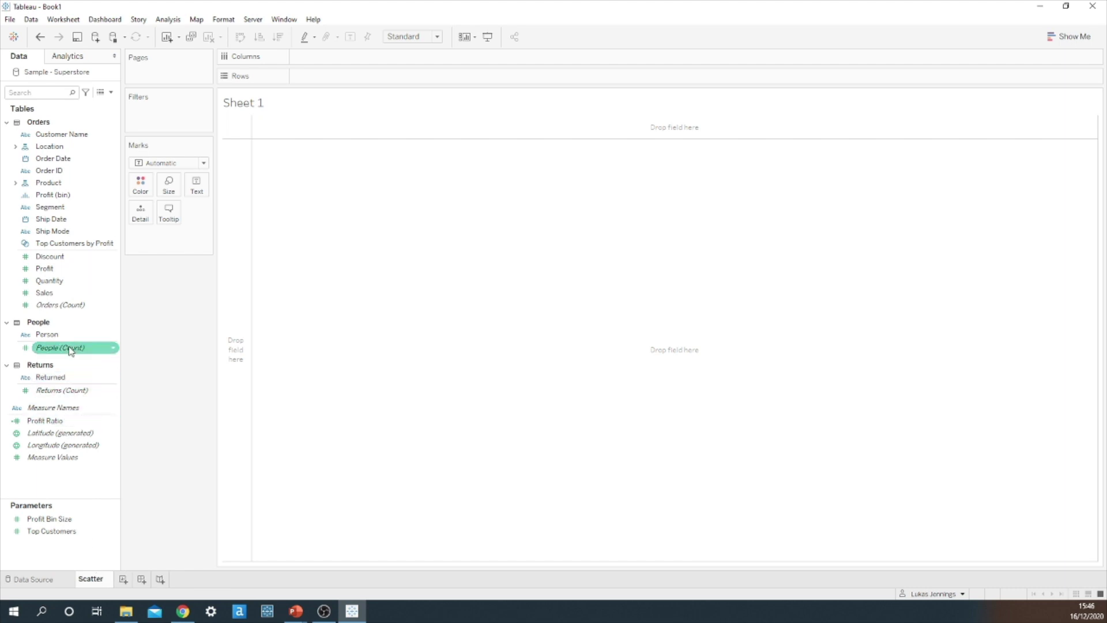
# Step: Plot SUM(Sales) against SUM(Profit) per Order ID as filled circles
pyautogui.moveTo(52, 292)
pyautogui.mouseDown()
pyautogui.moveTo(136, 258)
pyautogui.moveTo(335, 97)
pyautogui.moveTo(337, 65)
pyautogui.mouseUp()
pyautogui.moveTo(66, 271)
pyautogui.mouseDown()
pyautogui.moveTo(280, 152)
pyautogui.moveTo(344, 77)
pyautogui.mouseUp()
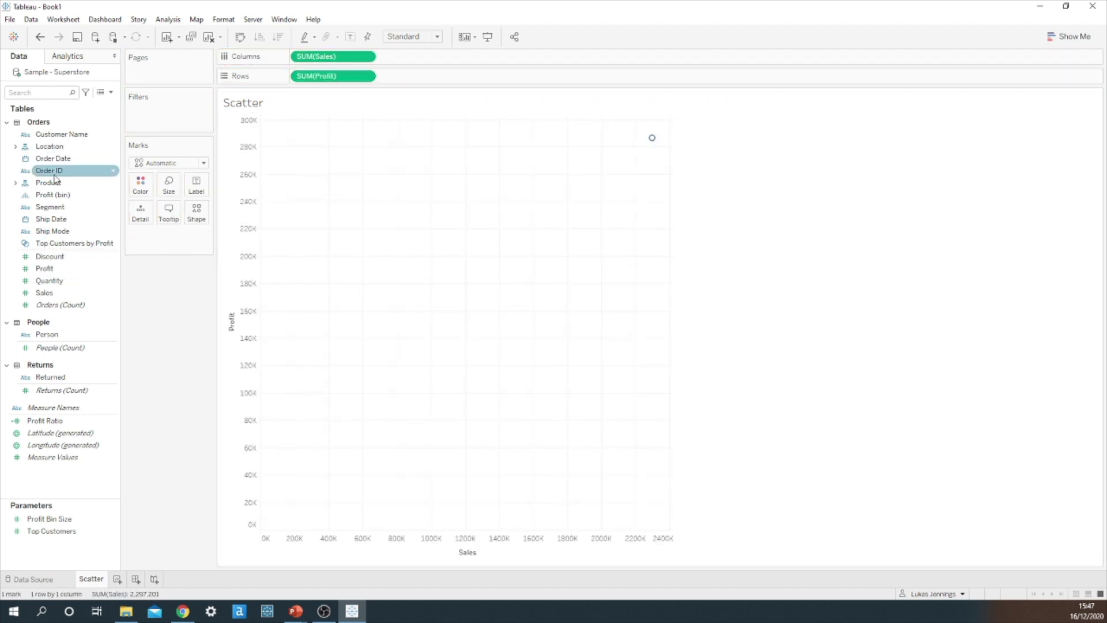
pyautogui.moveTo(55, 171); pyautogui.dragTo(140, 218)
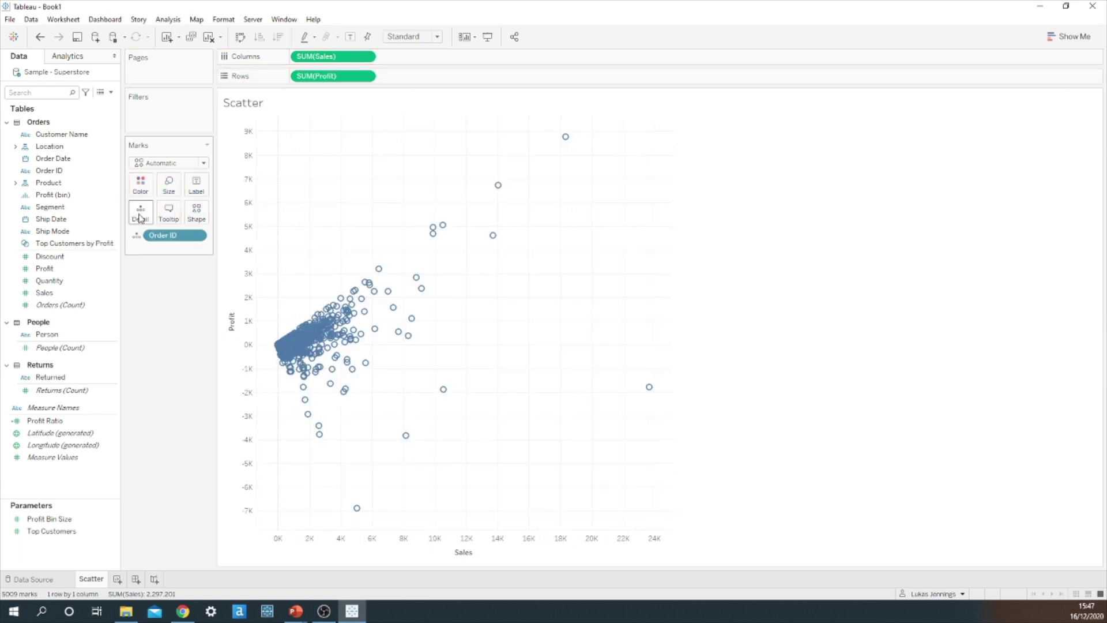
pyautogui.click(203, 163)
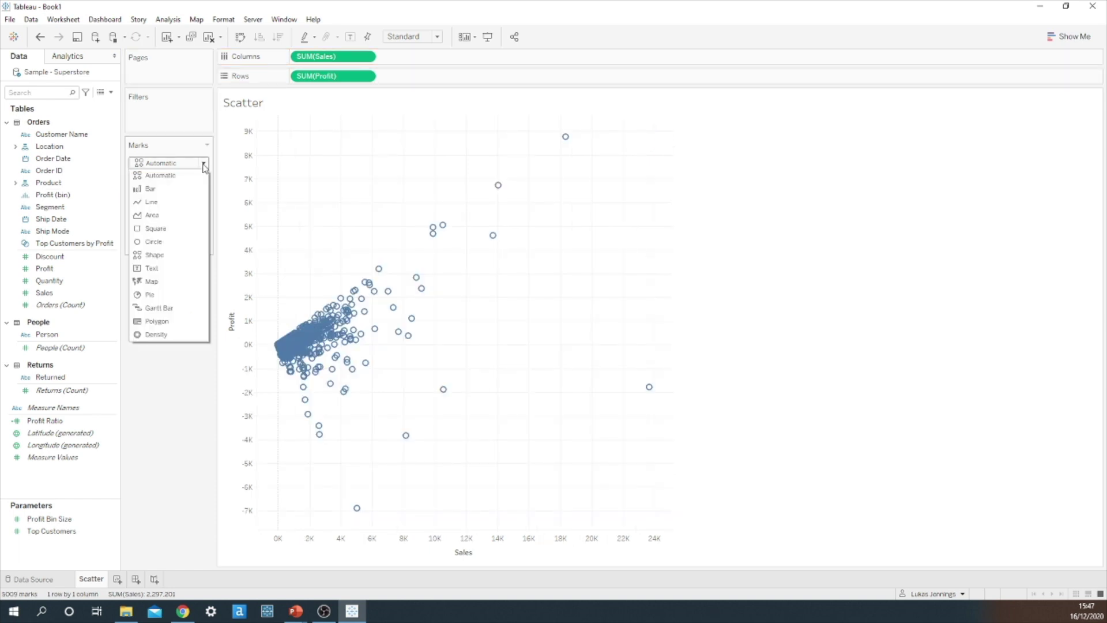
pyautogui.click(168, 243)
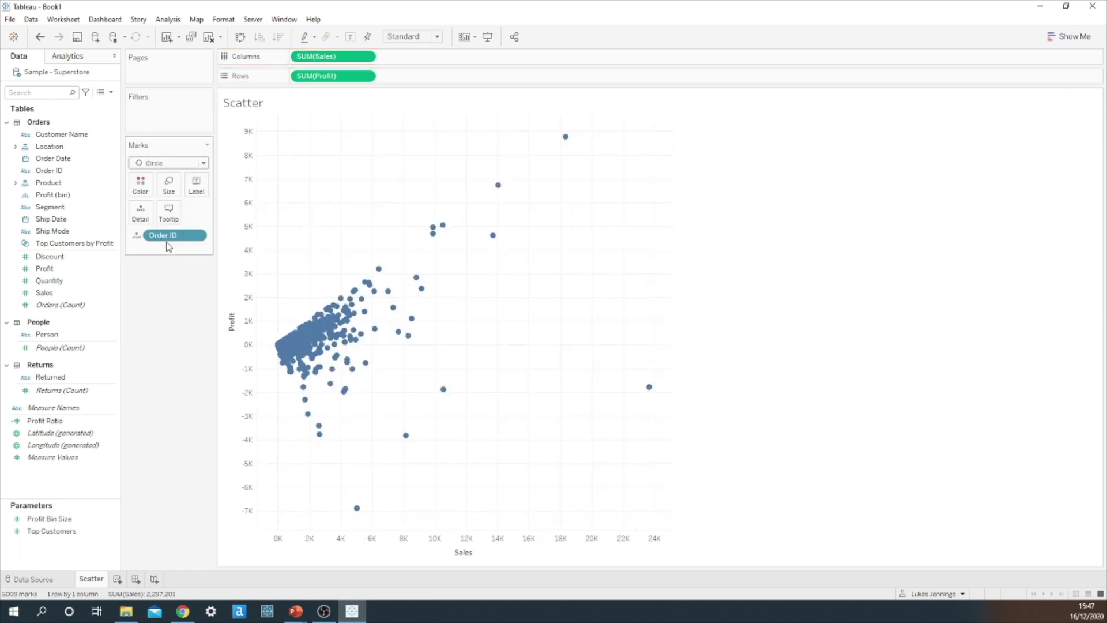
# Step: Add a new worksheet named 'Line'
pyautogui.click(117, 579)
pyautogui.doubleClick(121, 579)
pyautogui.write('Line')
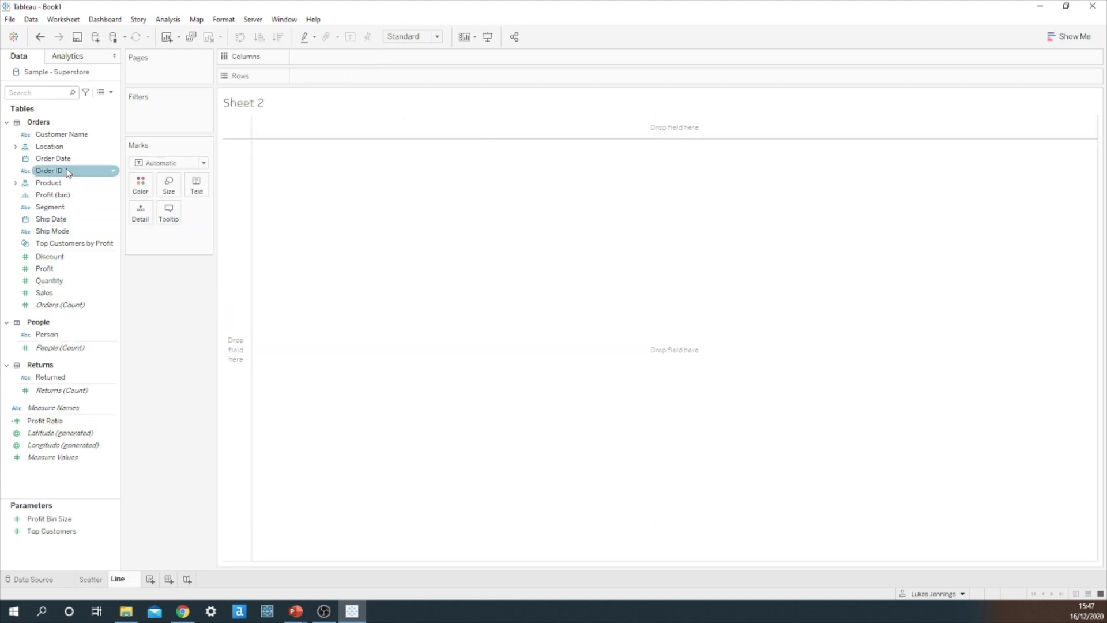
# Step: Chart SUM(Sales) over continuous QUARTER(Order Date) as a line, then add Sheet 3
pyautogui.moveTo(57, 158); pyautogui.dragTo(344, 58)
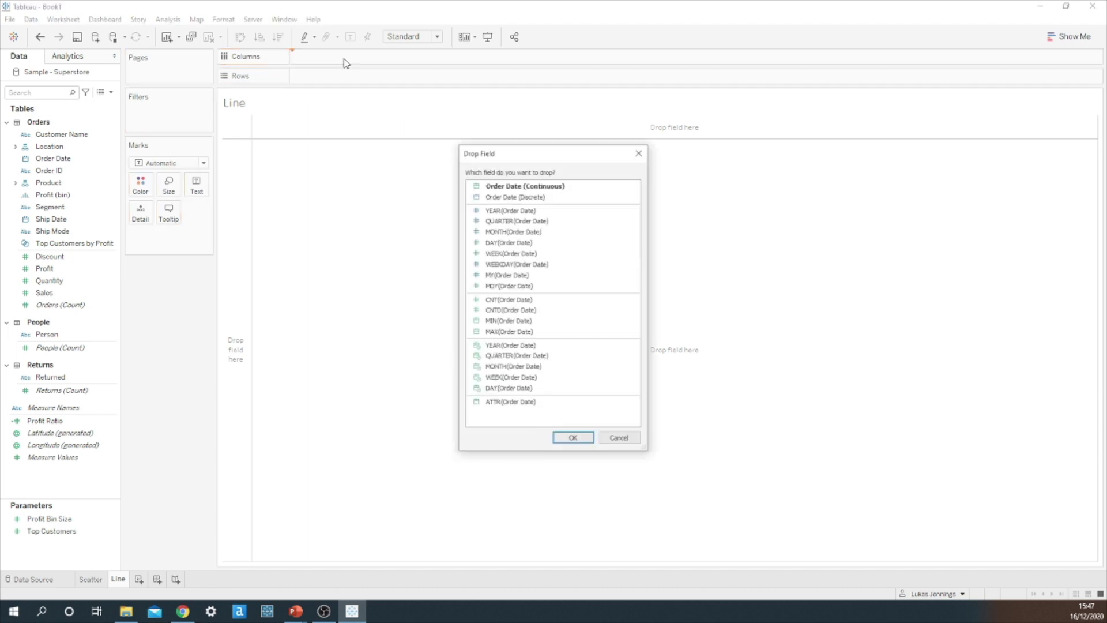
pyautogui.click(518, 356)
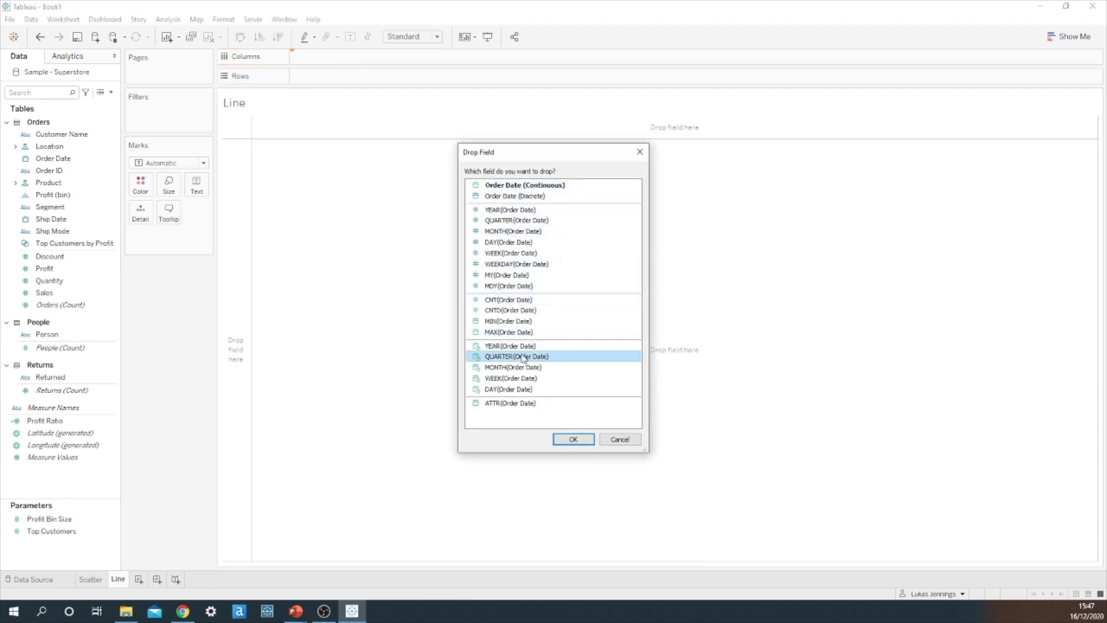
pyautogui.click(576, 439)
pyautogui.moveTo(58, 294); pyautogui.dragTo(337, 79)
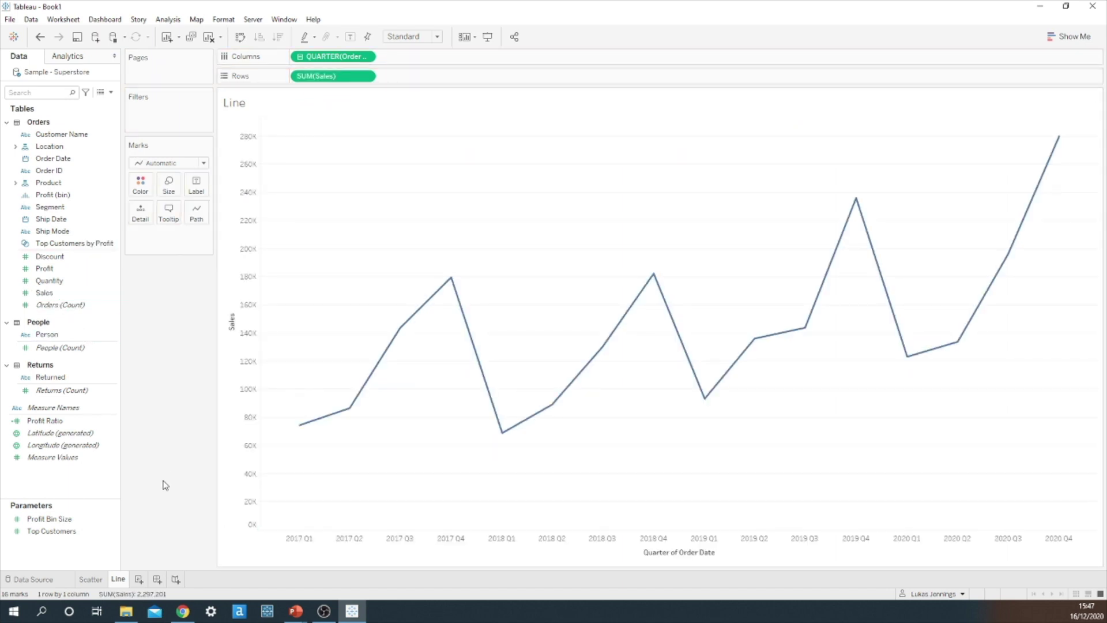
pyautogui.click(143, 578)
# Step: Rename Sheet 3 to 'Map' and build a filled US state map shaded by SUM(Sales)
pyautogui.doubleClick(148, 578)
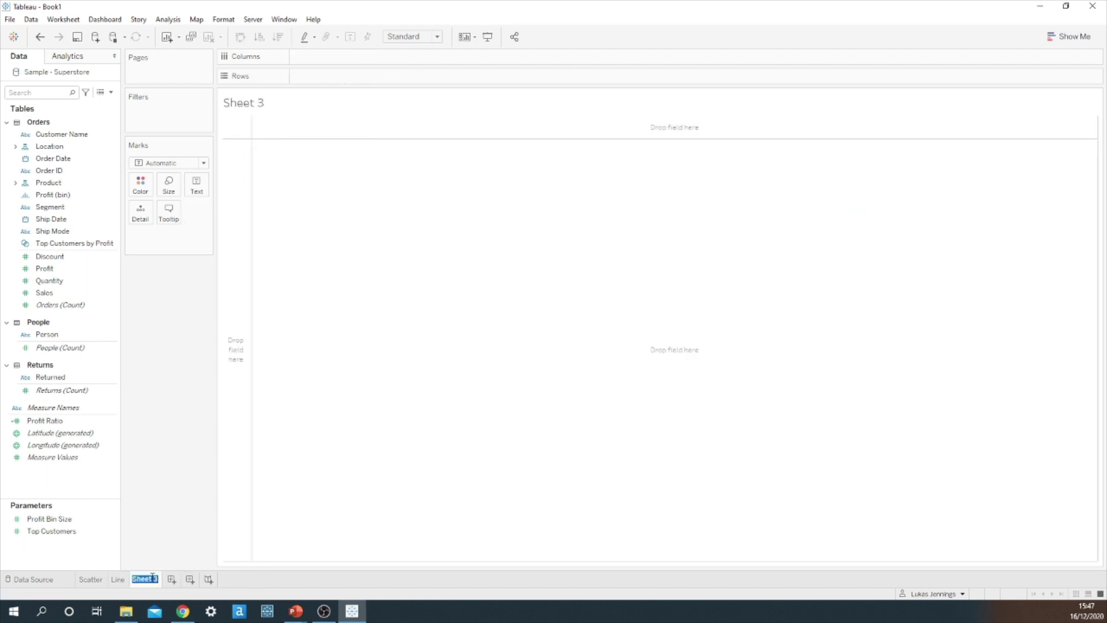
pyautogui.press('BackSpace')
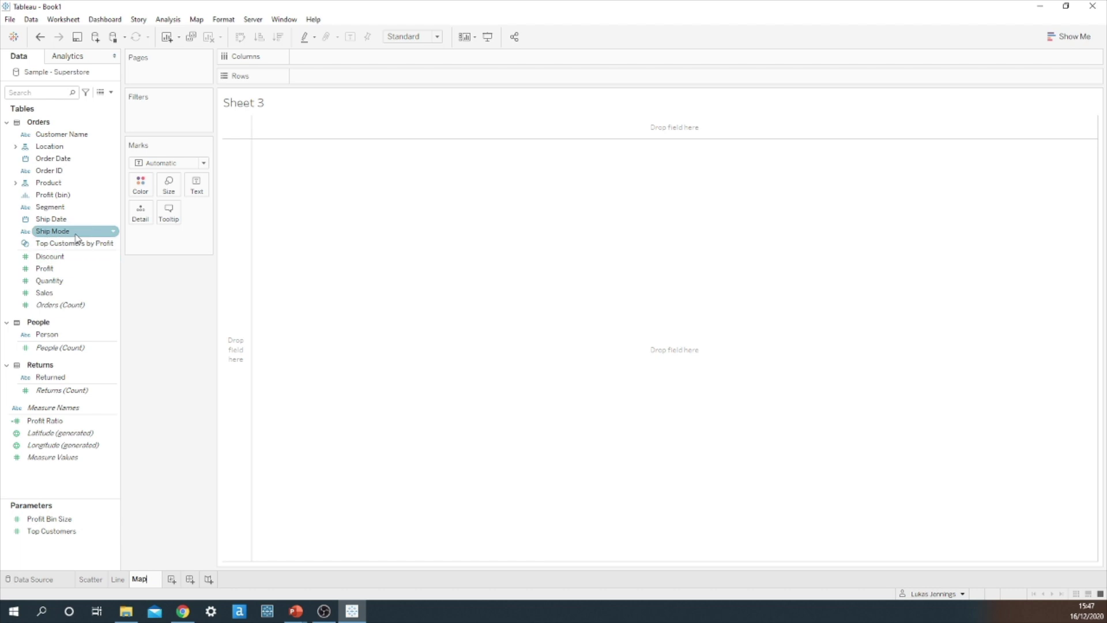
pyautogui.click(35, 149)
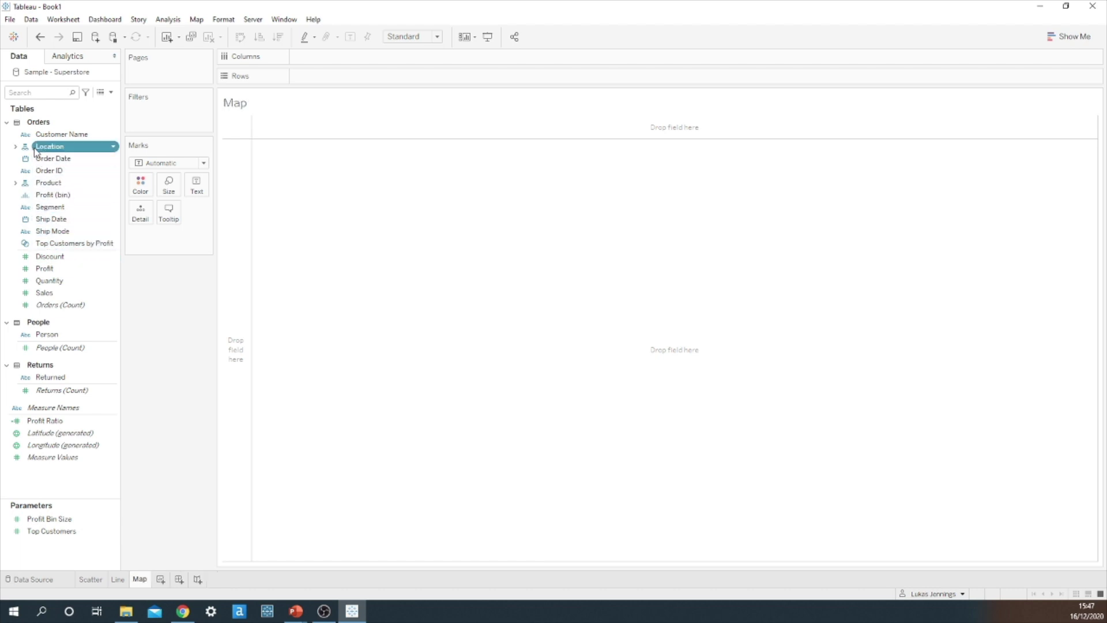
pyautogui.click(15, 147)
pyautogui.click(59, 183)
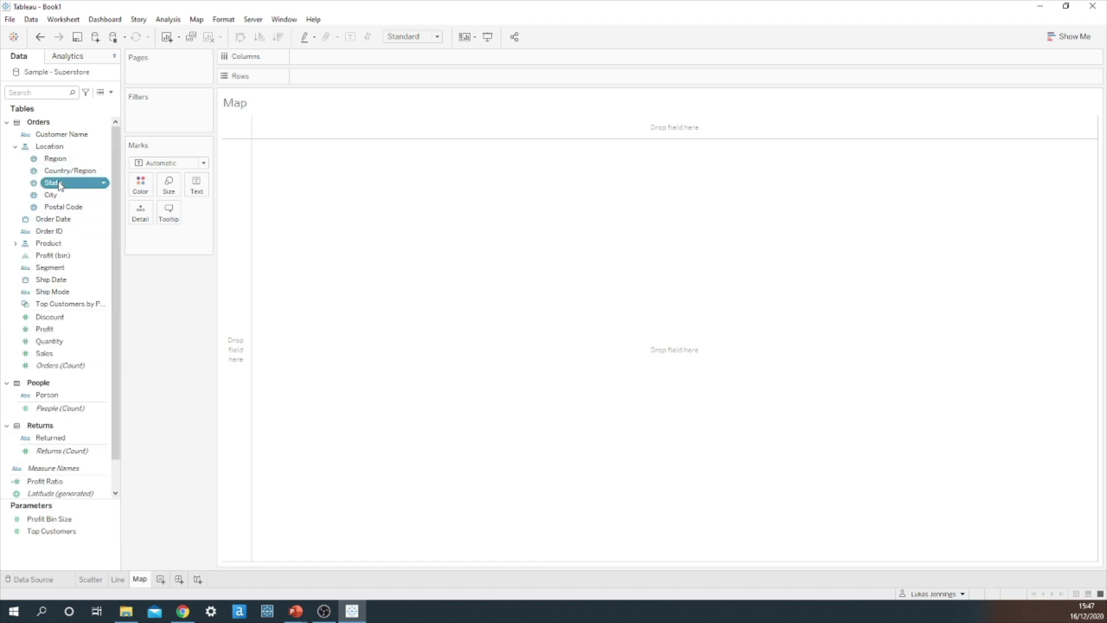
pyautogui.doubleClick(59, 184)
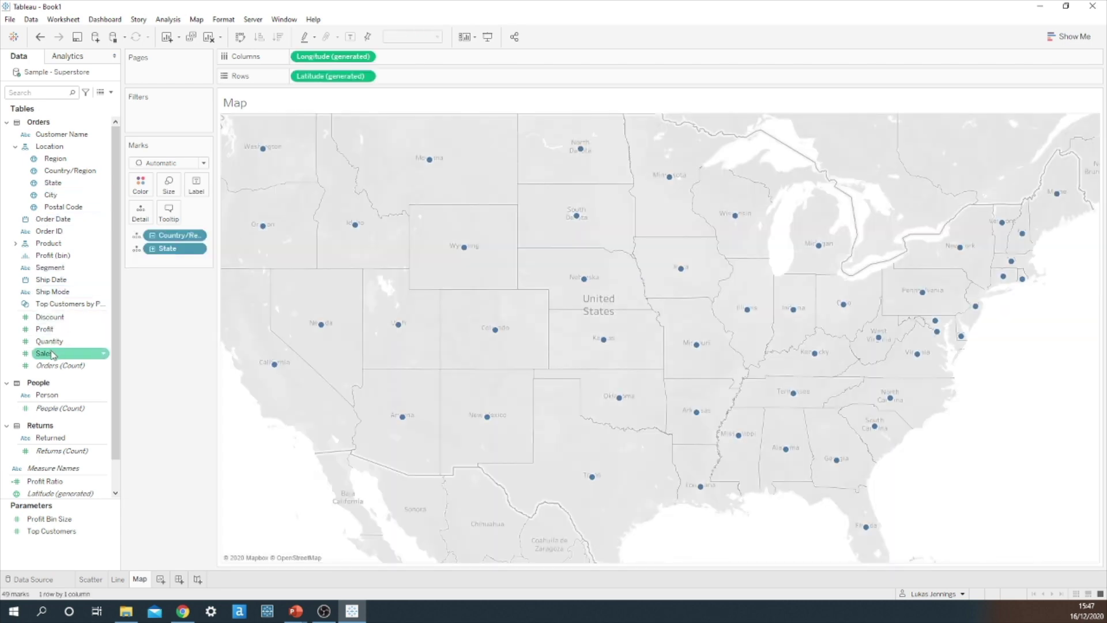
pyautogui.moveTo(53, 354); pyautogui.dragTo(151, 190)
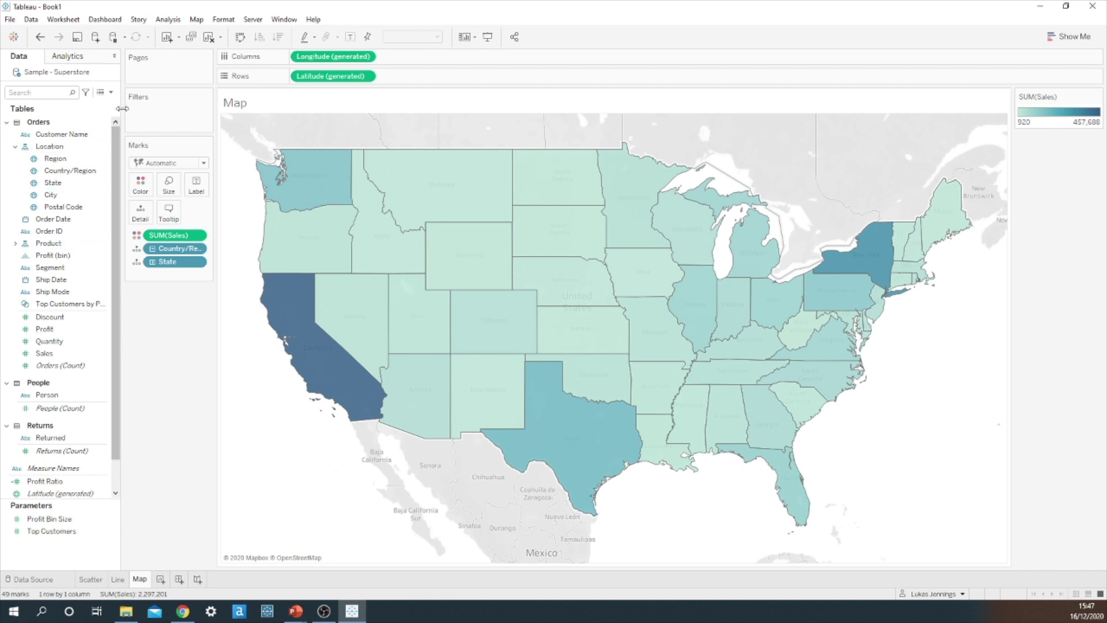
# Step: Create a String parameter named 'SELECT A CHART'
pyautogui.click(112, 94)
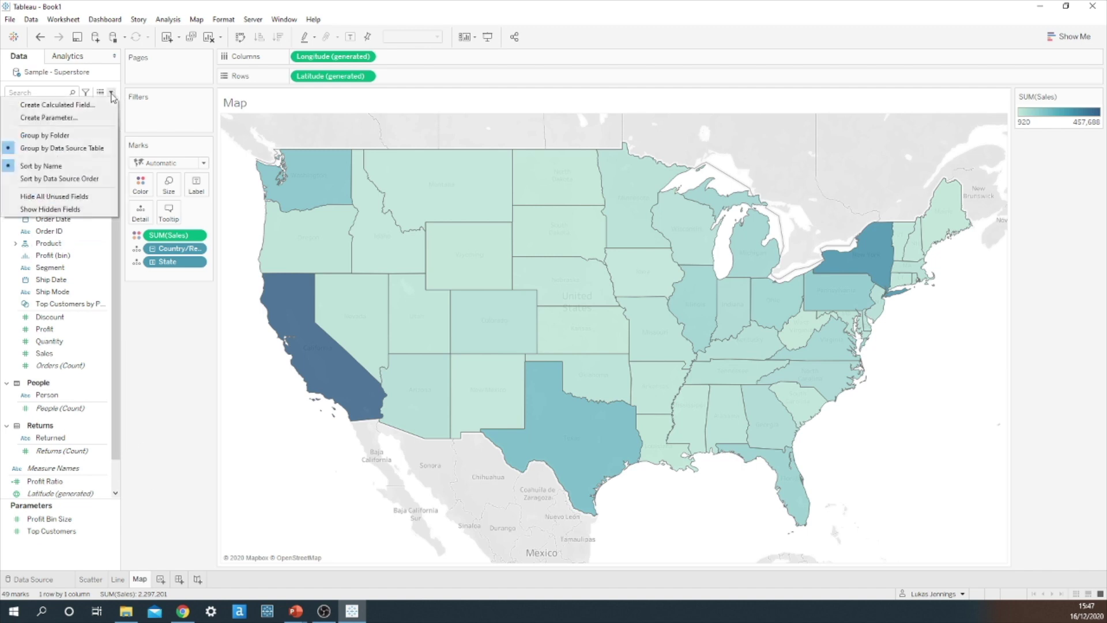
pyautogui.click(88, 118)
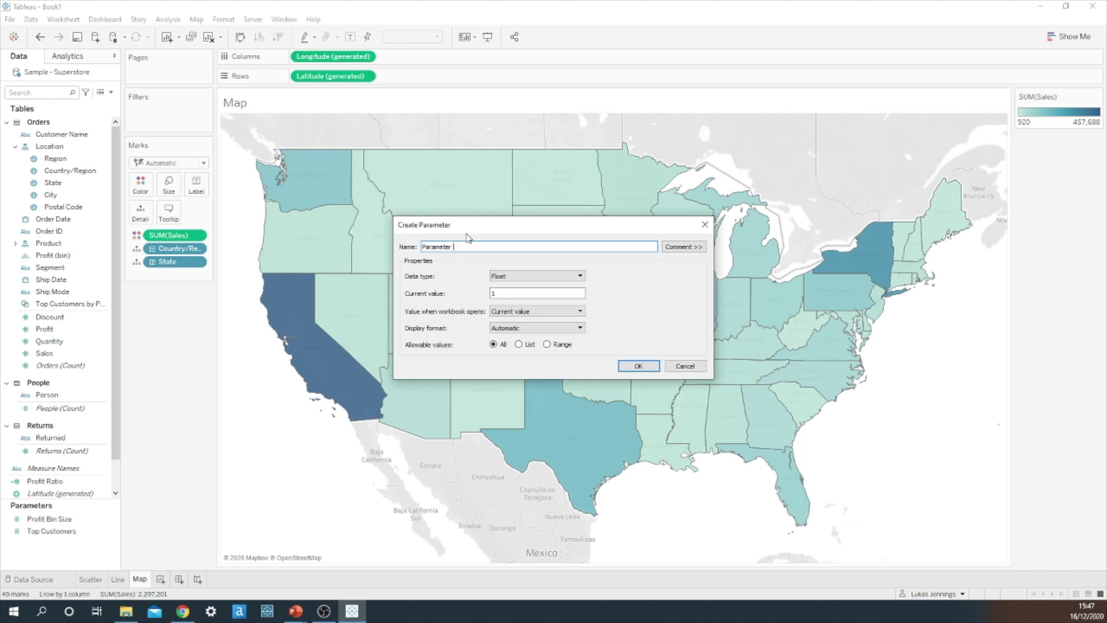
pyautogui.press('BackSpace')
pyautogui.press('BackSpace')
pyautogui.press('BackSpace')
pyautogui.press('BackSpace')
pyautogui.press('BackSpace')
pyautogui.press('BackSpace')
pyautogui.press('BackSpace')
pyautogui.press('BackSpace')
pyautogui.press('BackSpace')
pyautogui.press('BackSpace')
pyautogui.write('SELECT A CHART')
pyautogui.click(522, 276)
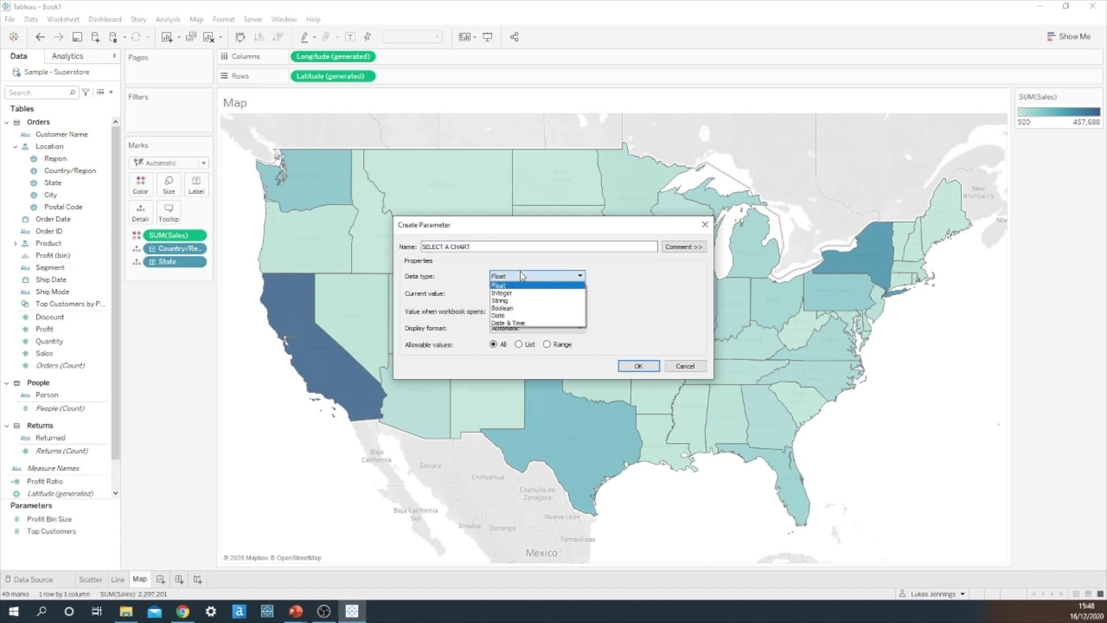
pyautogui.click(518, 300)
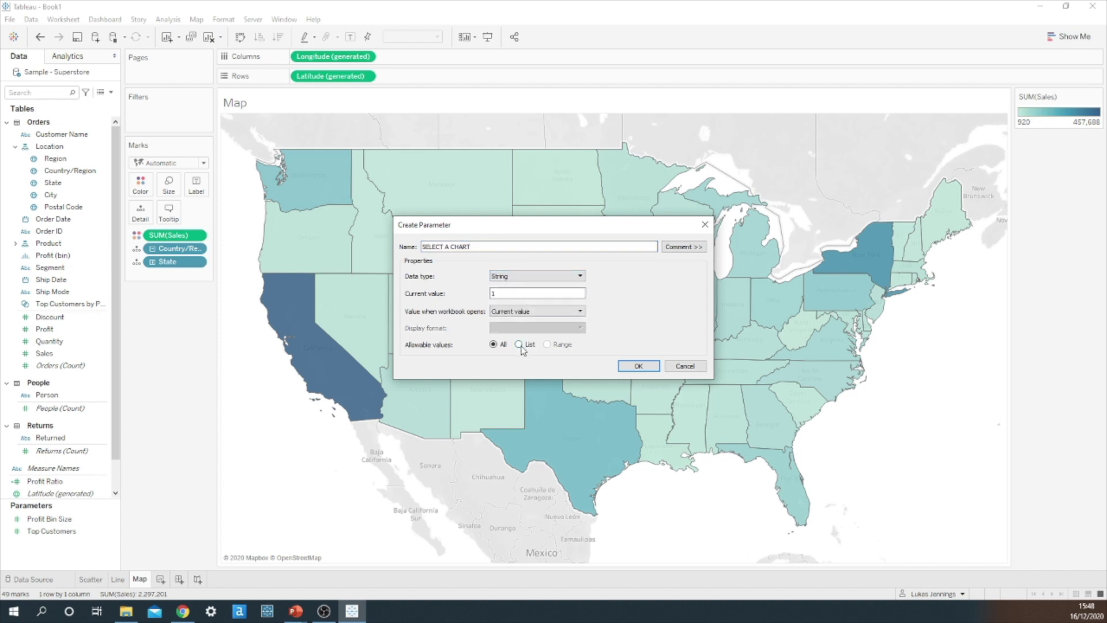
# Step: Restrict the parameter to a list of Scatter, Line and Map, and create it
pyautogui.click(519, 345)
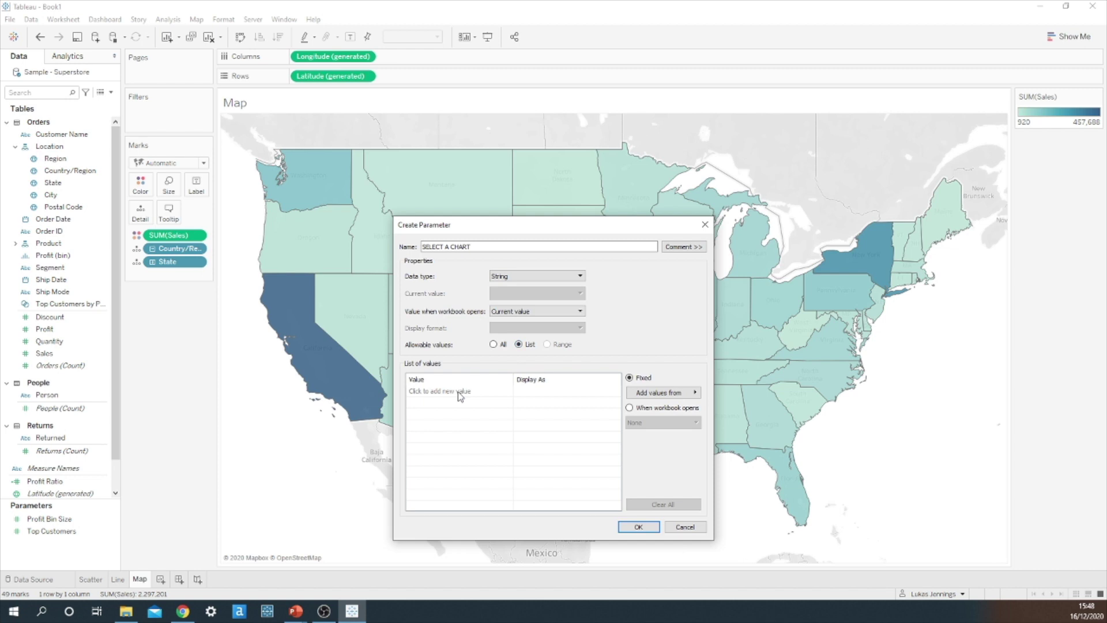
pyautogui.click(459, 393)
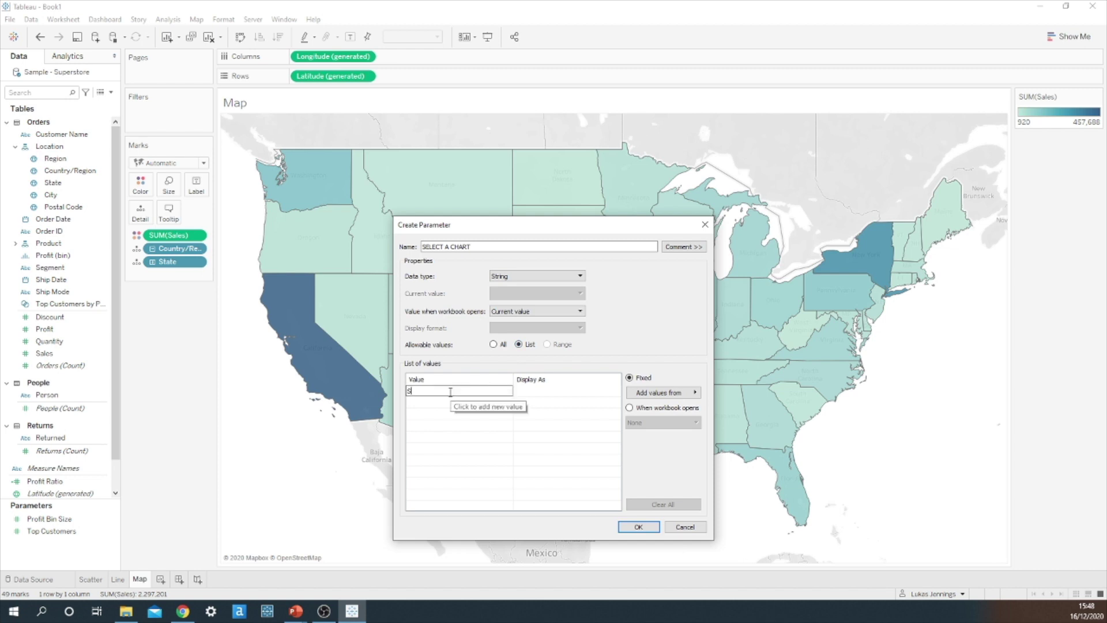
pyautogui.write('Scatter')
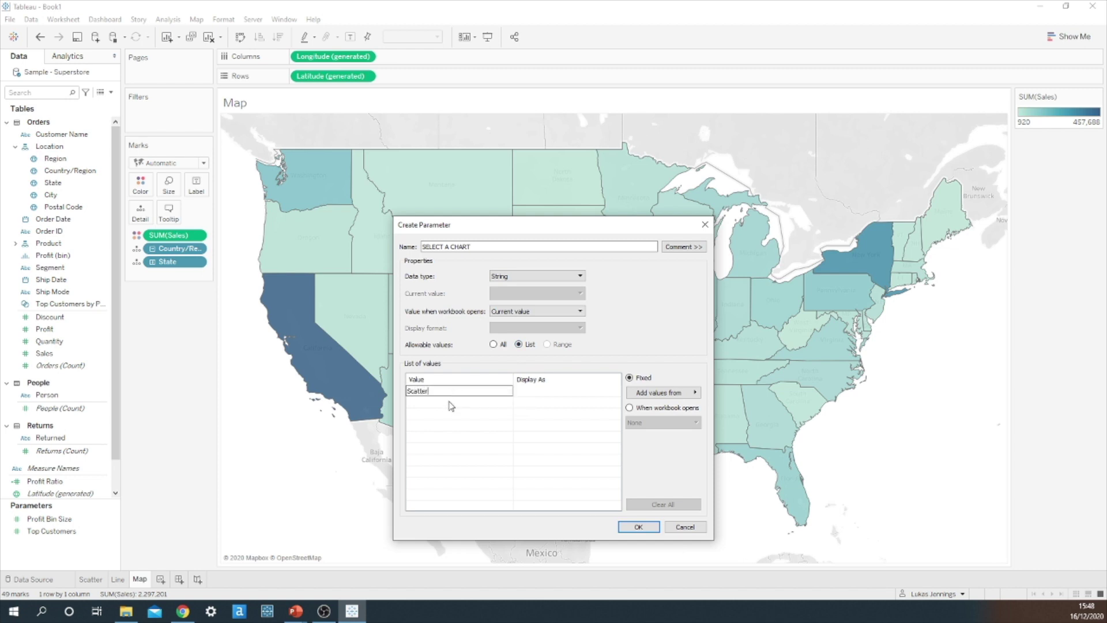
pyautogui.click(450, 400)
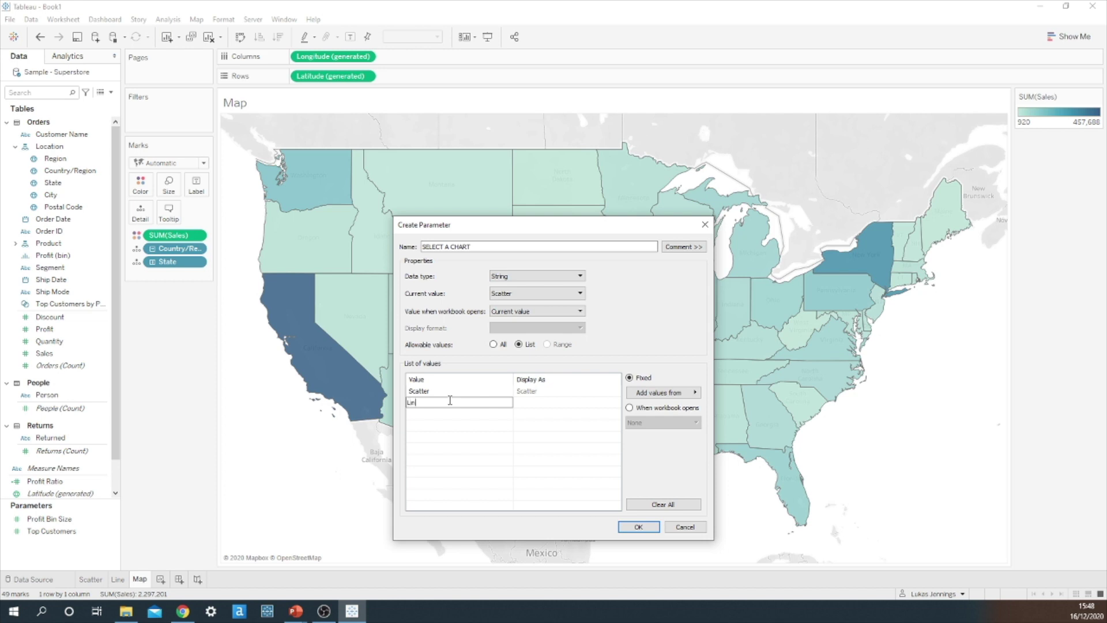
pyautogui.write('Line')
pyautogui.click(453, 413)
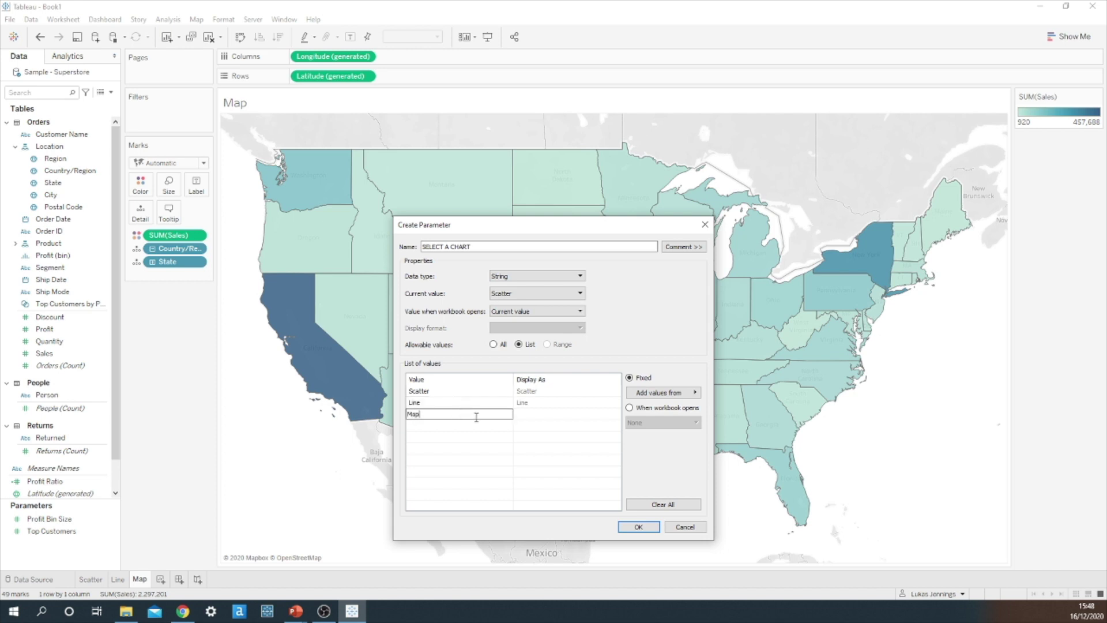
pyautogui.press('Return')
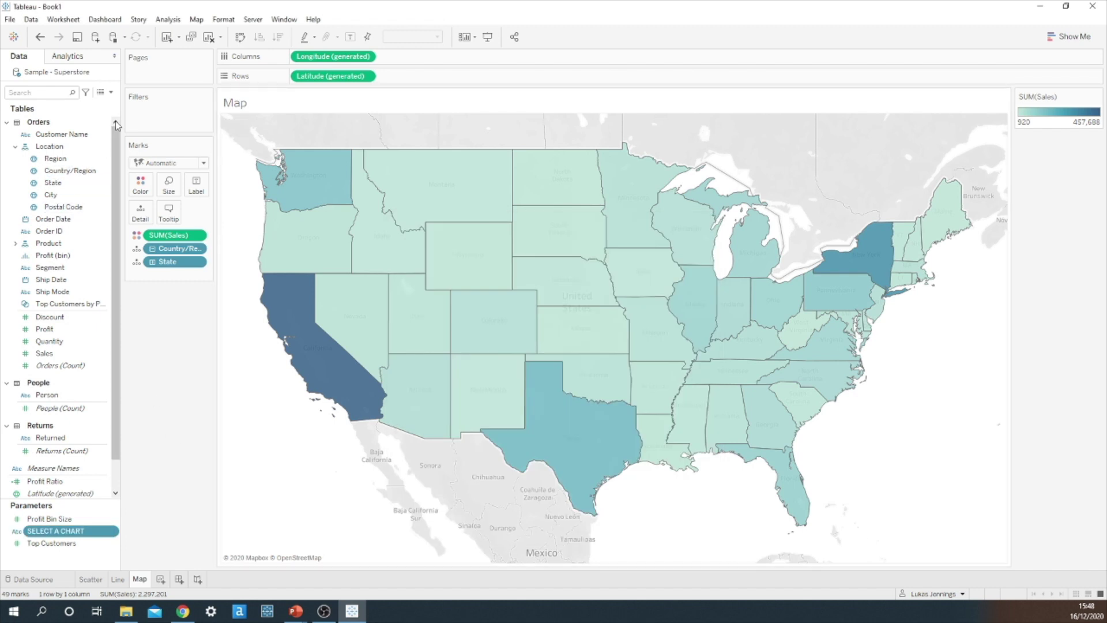
pyautogui.click(110, 92)
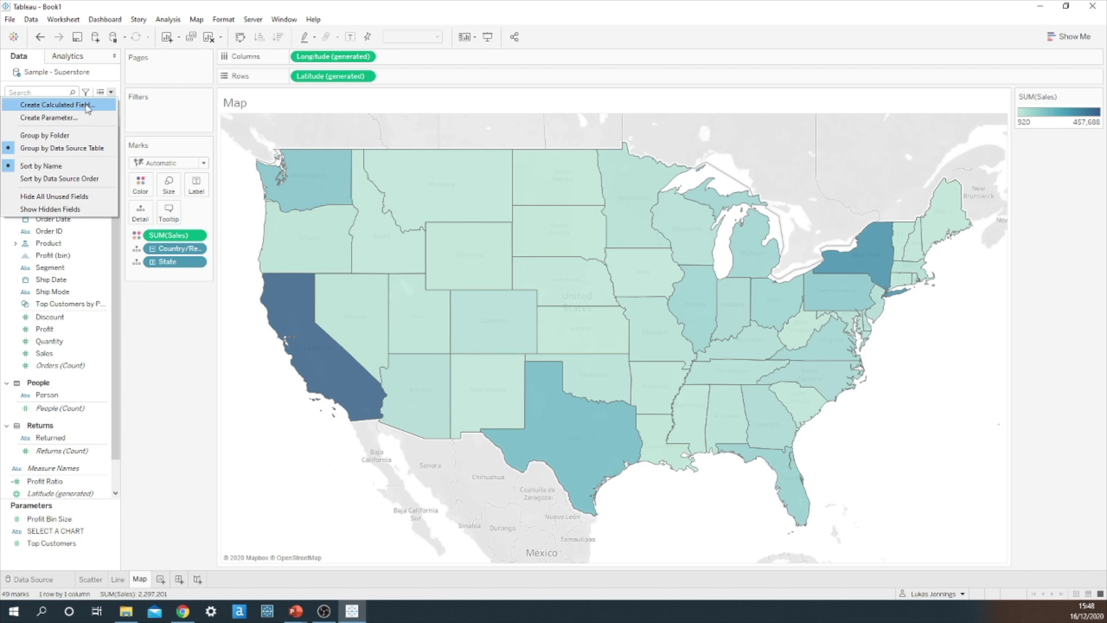
# Step: Create a calculated field 'Selected Chart Type' defined as [SELECT A CHART]
pyautogui.click(87, 105)
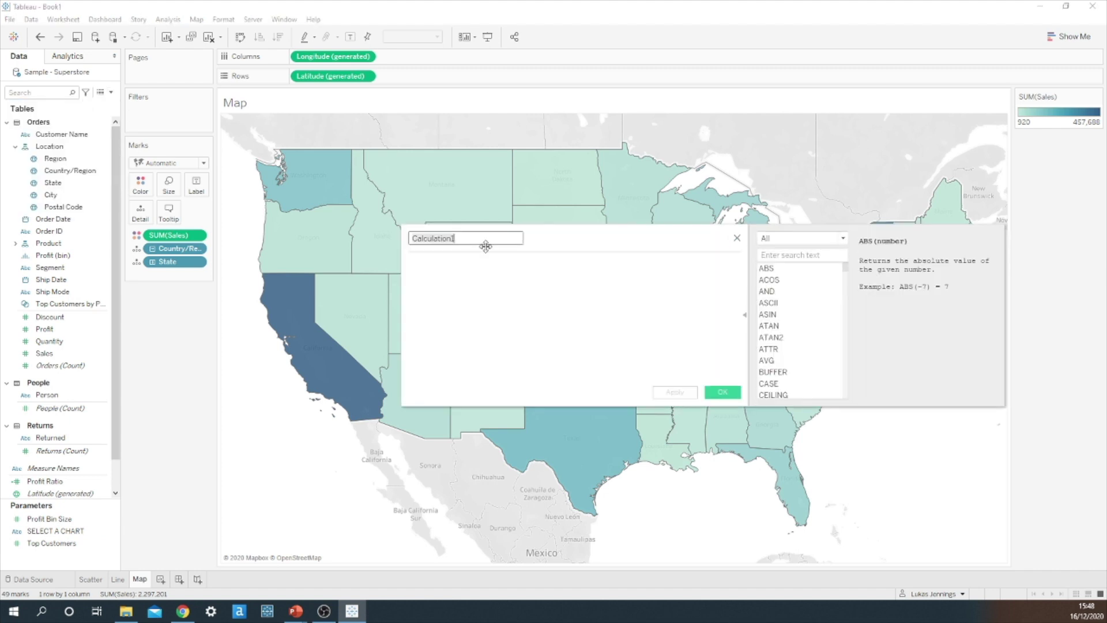
pyautogui.press('BackSpace')
pyautogui.write('Selected Chart Type')
pyautogui.click(480, 272)
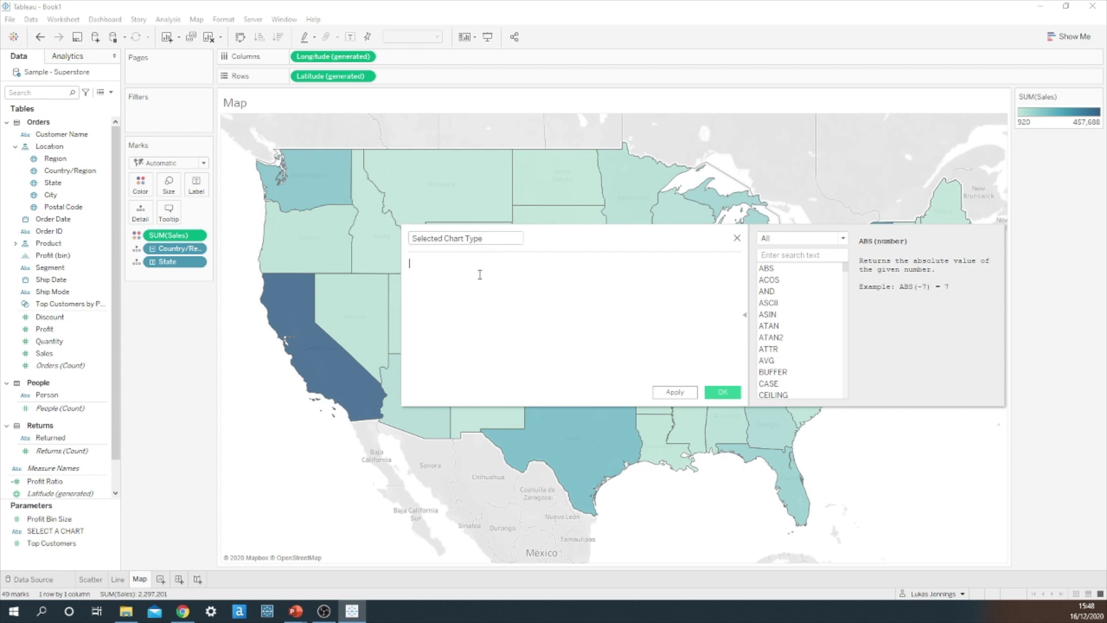
pyautogui.moveTo(55, 530); pyautogui.dragTo(482, 285)
pyautogui.click(722, 393)
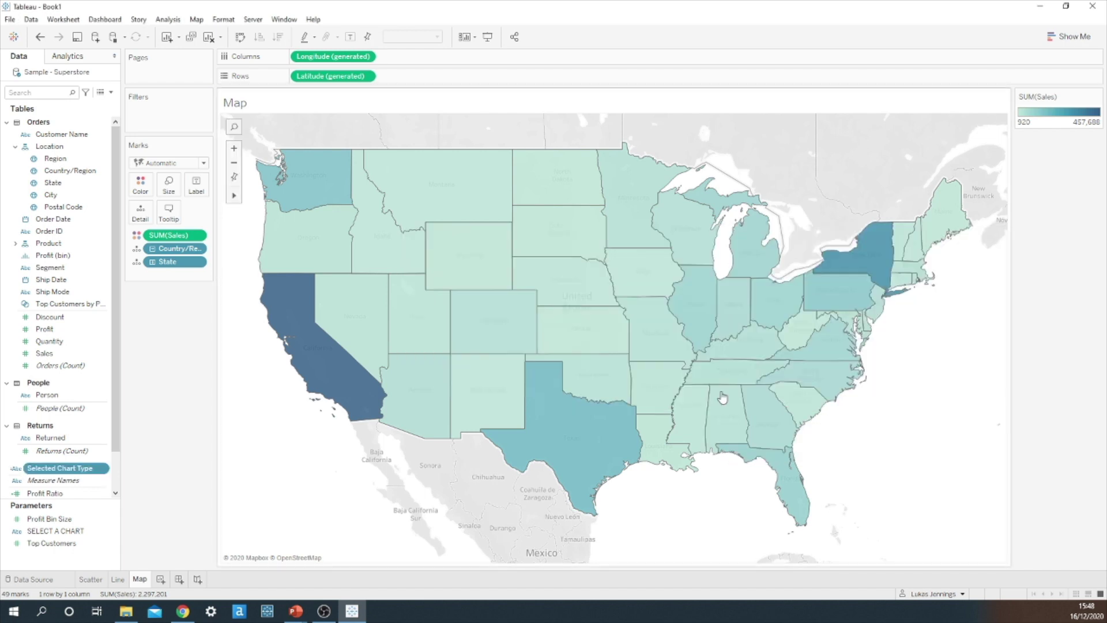
pyautogui.click(96, 578)
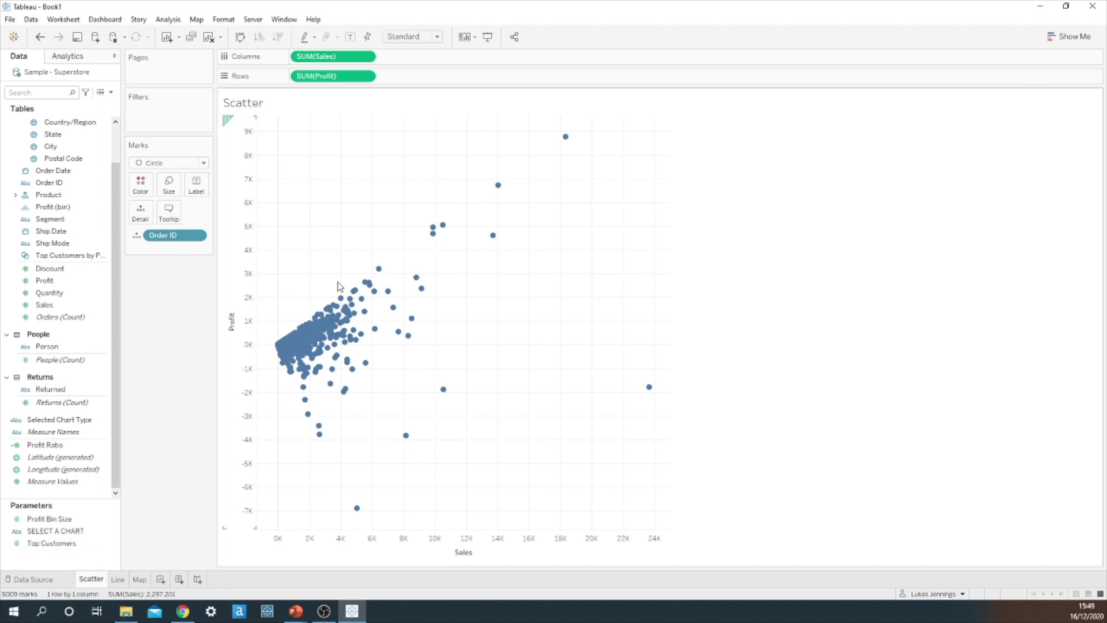
# Step: Fit the Scatter sheet to Entire View and show the SELECT A CHART parameter control
pyautogui.click(437, 37)
pyautogui.click(420, 79)
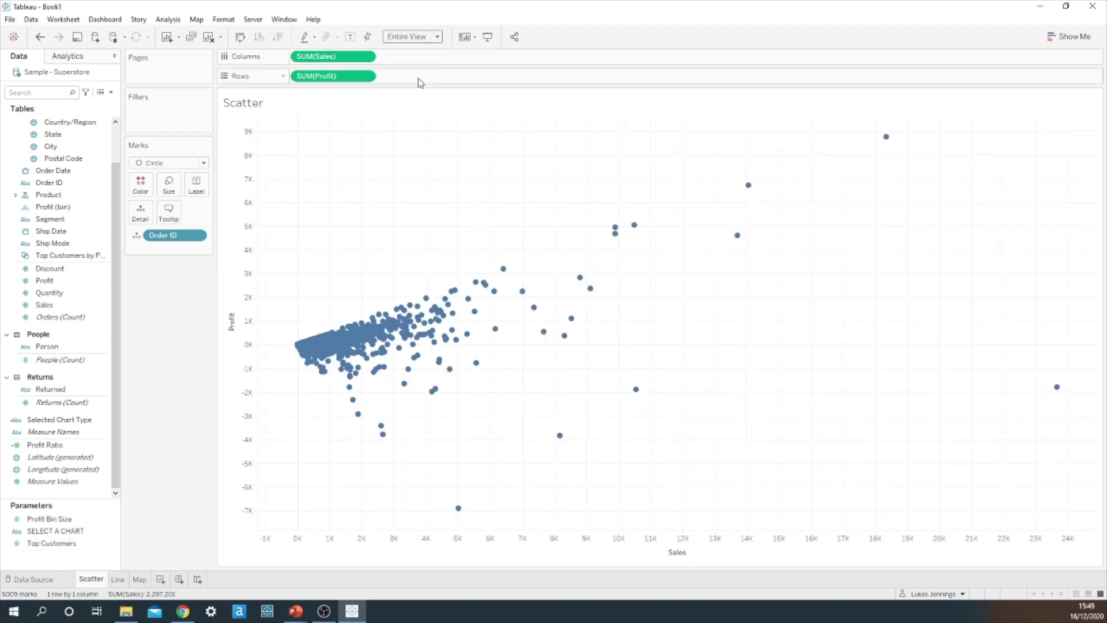
pyautogui.rightClick(65, 537)
pyautogui.click(108, 341)
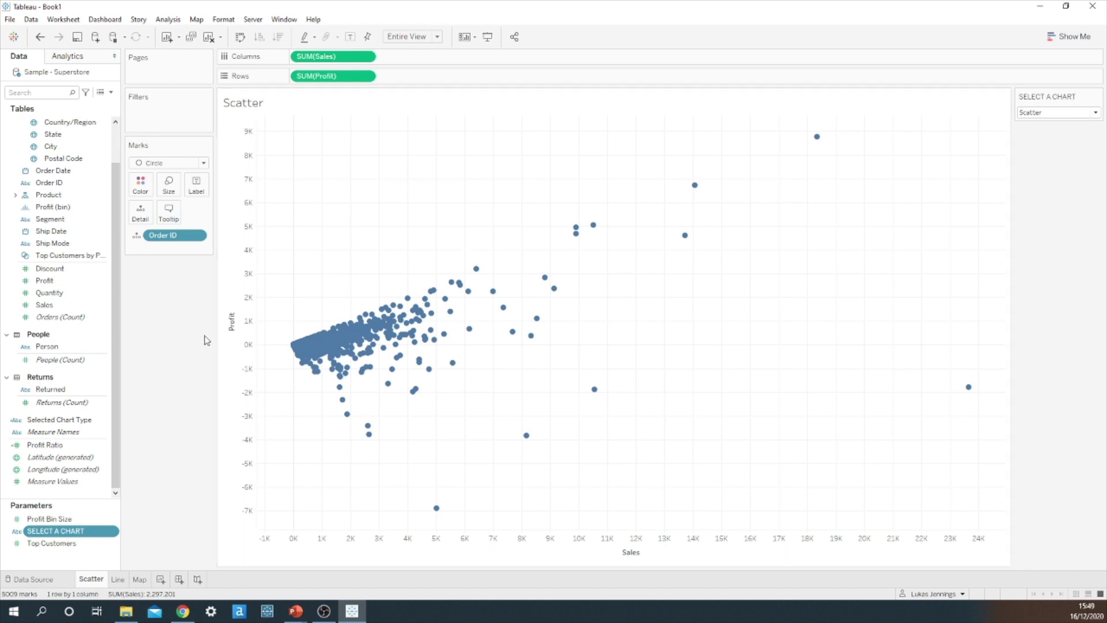
# Step: Filter the Scatter sheet by Selected Chart Type, keeping only Scatter
pyautogui.moveTo(55, 424); pyautogui.dragTo(164, 113)
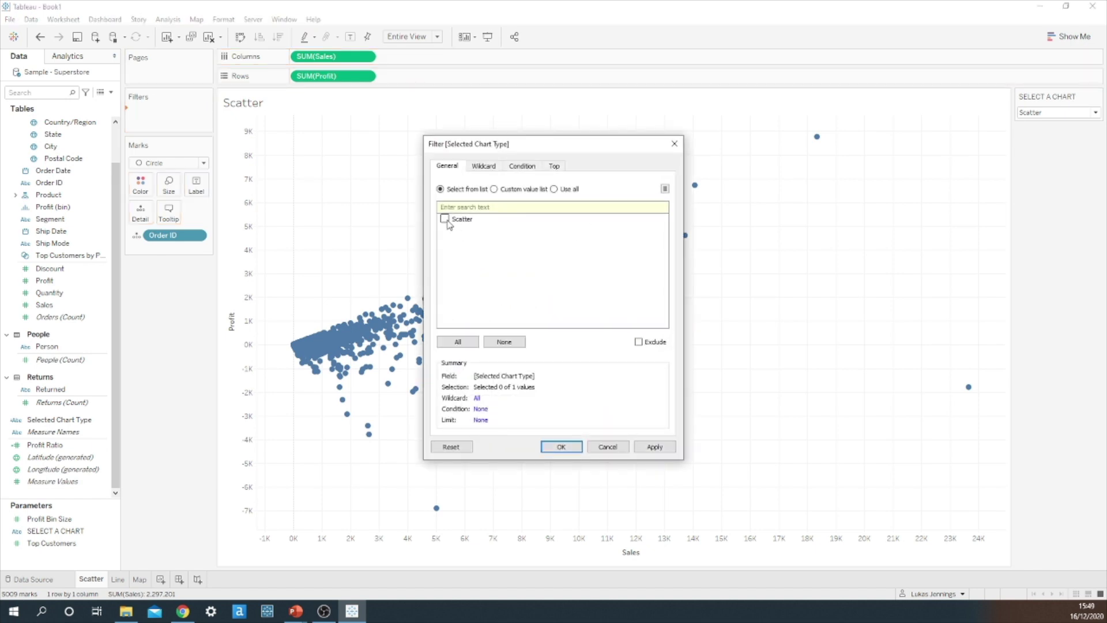
pyautogui.click(655, 447)
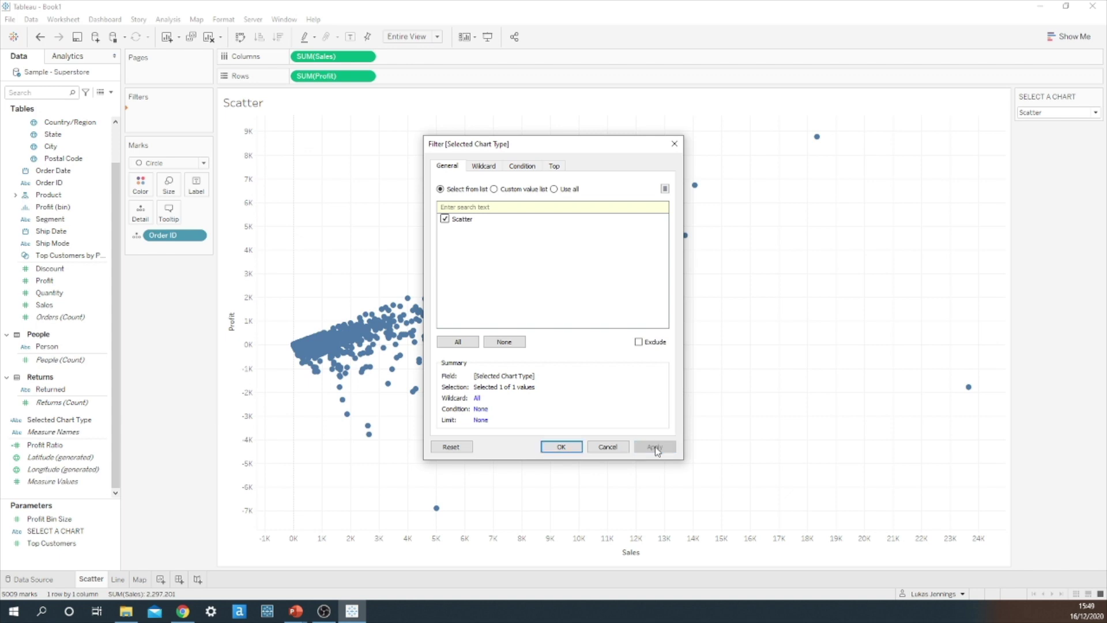
pyautogui.click(564, 447)
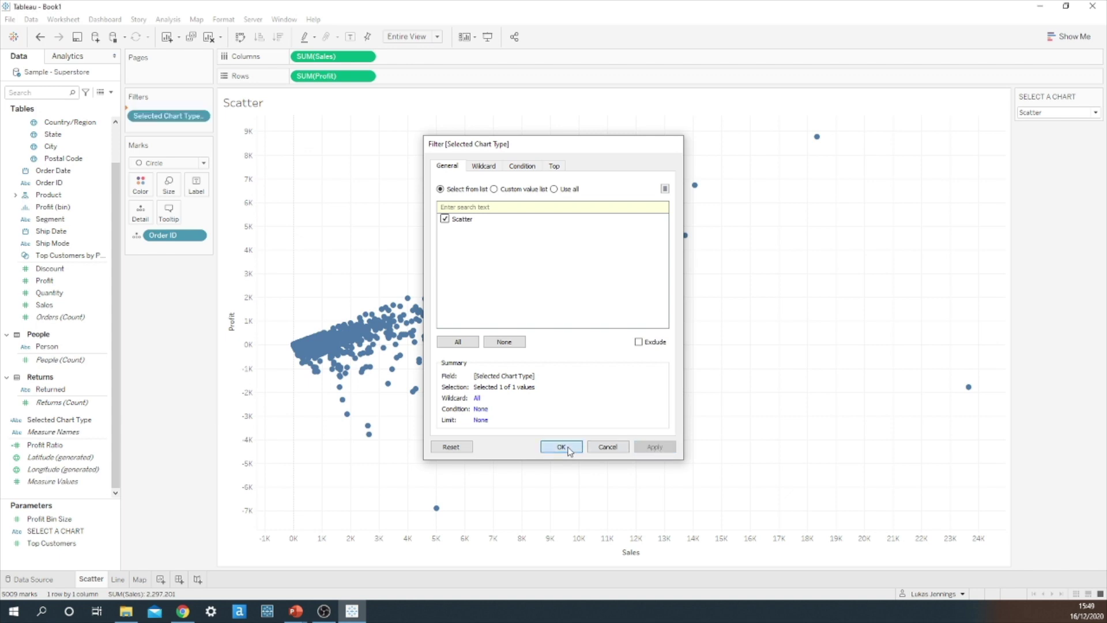
pyautogui.click(122, 579)
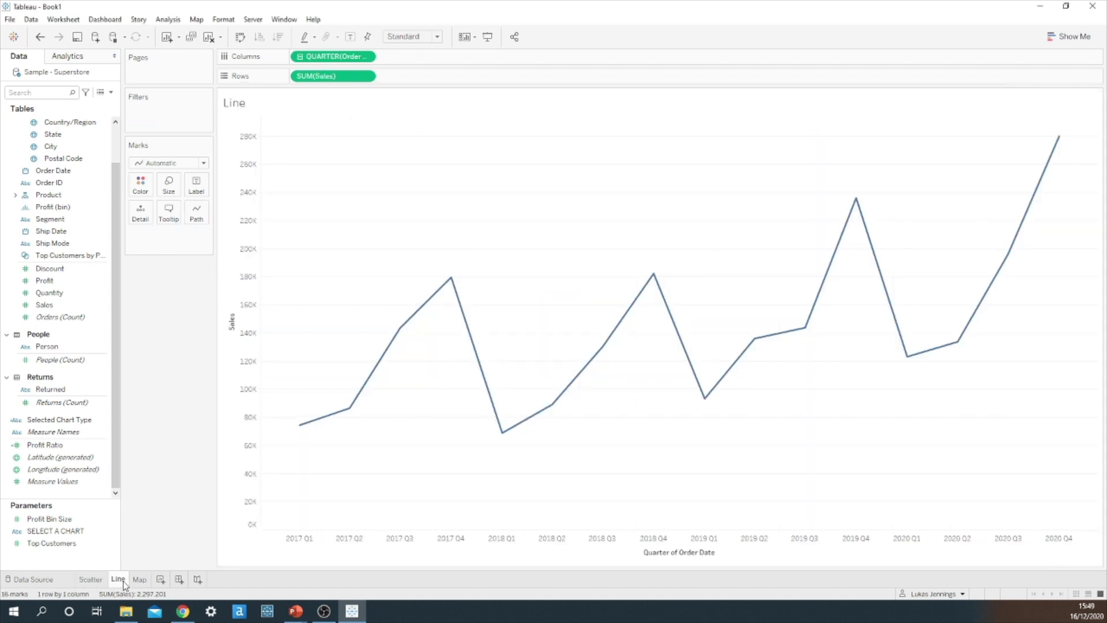
# Step: Show the SELECT A CHART control on the Line sheet, set to Line
pyautogui.rightClick(65, 536)
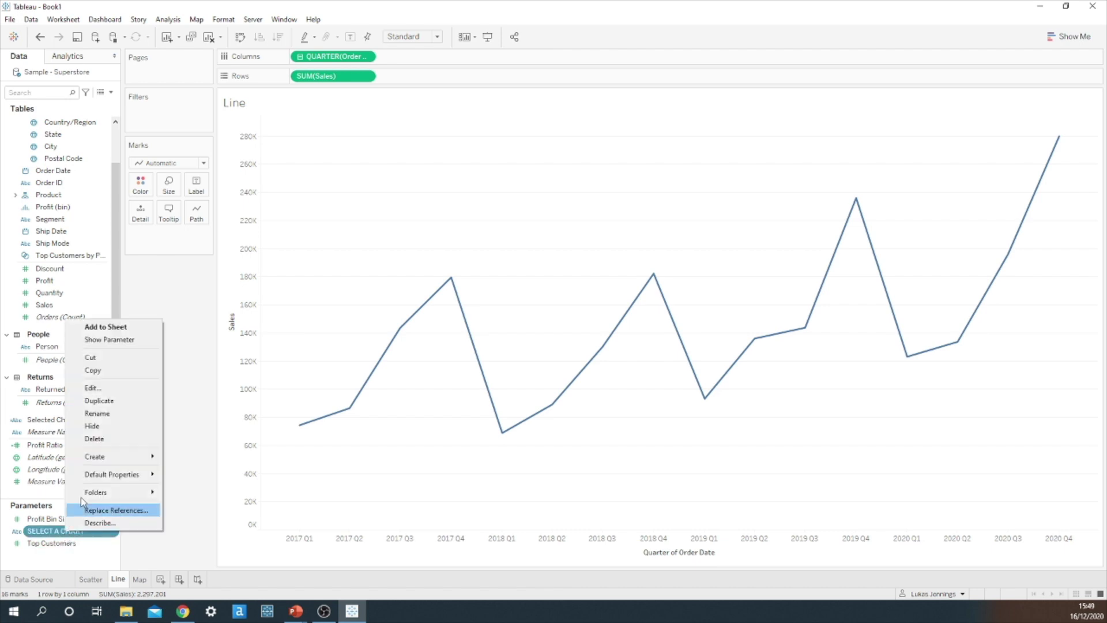
pyautogui.click(120, 342)
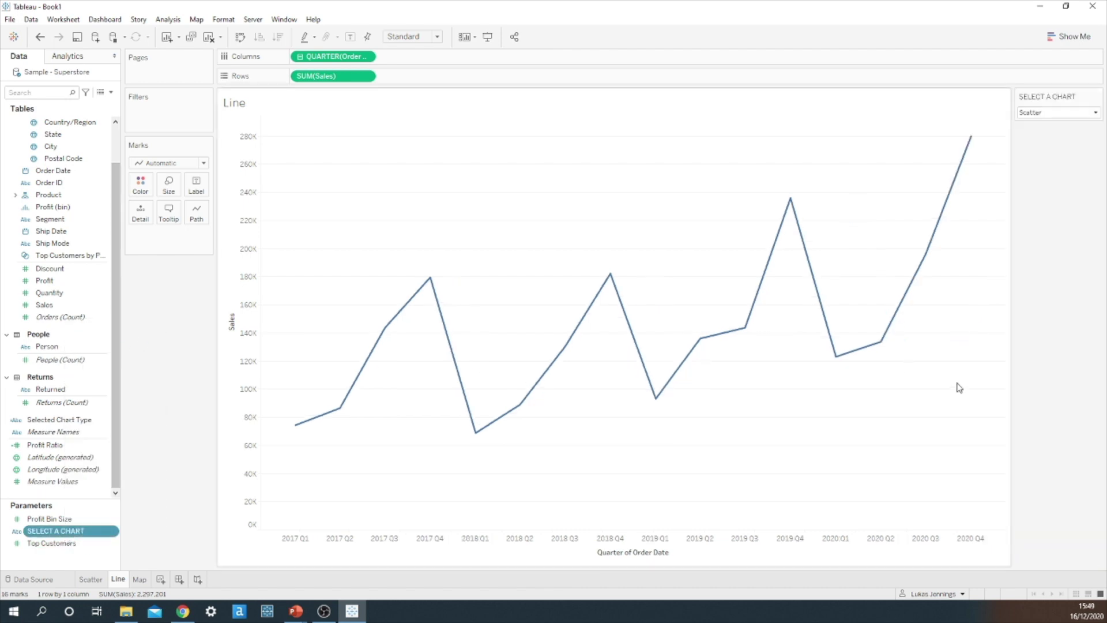
pyautogui.click(1094, 113)
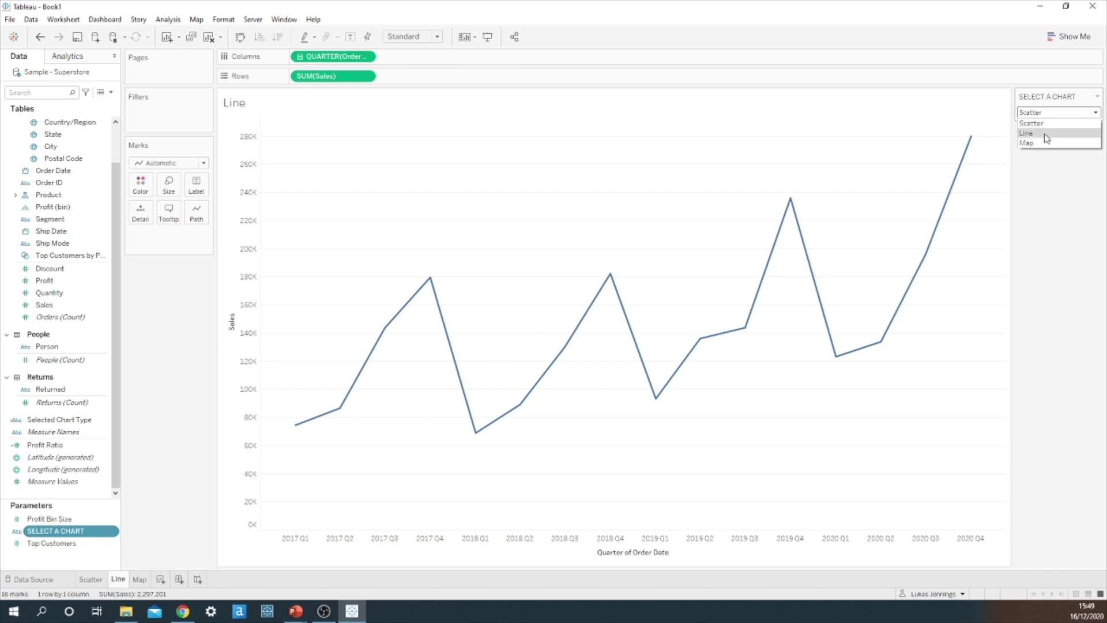
pyautogui.press('Escape')
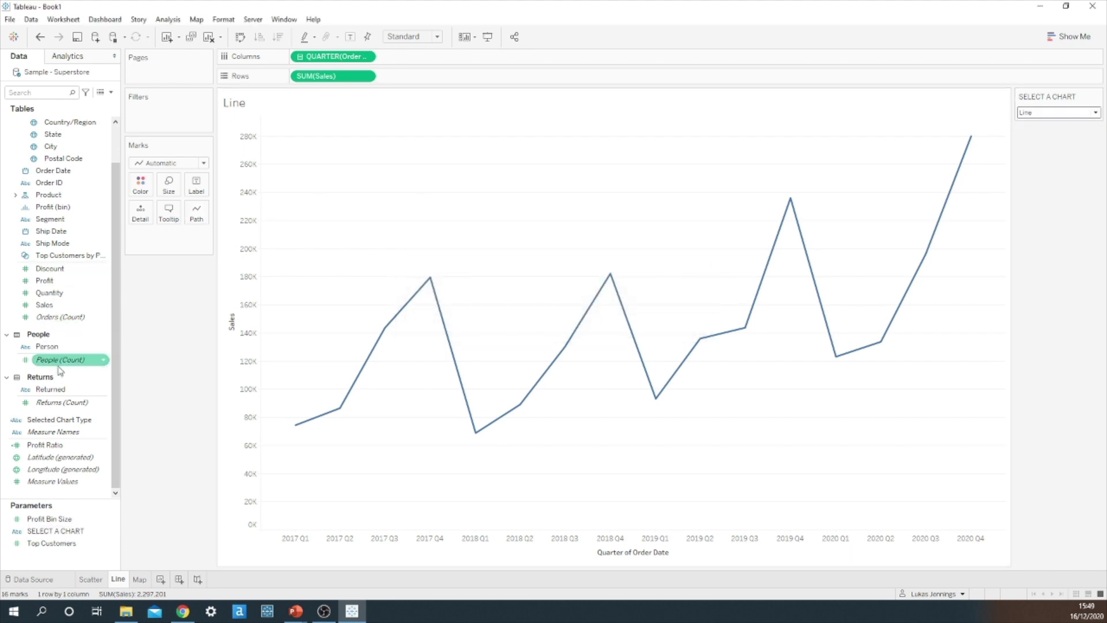
# Step: Filter the Line sheet by Selected Chart Type, keeping only Line
pyautogui.moveTo(58, 419); pyautogui.dragTo(168, 117)
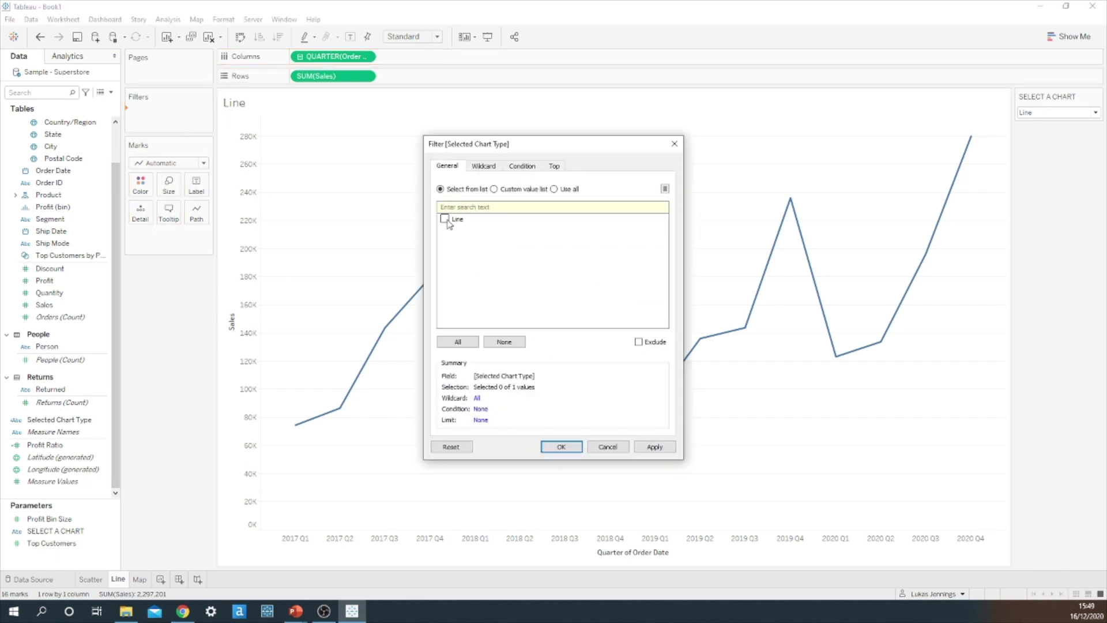
pyautogui.click(645, 451)
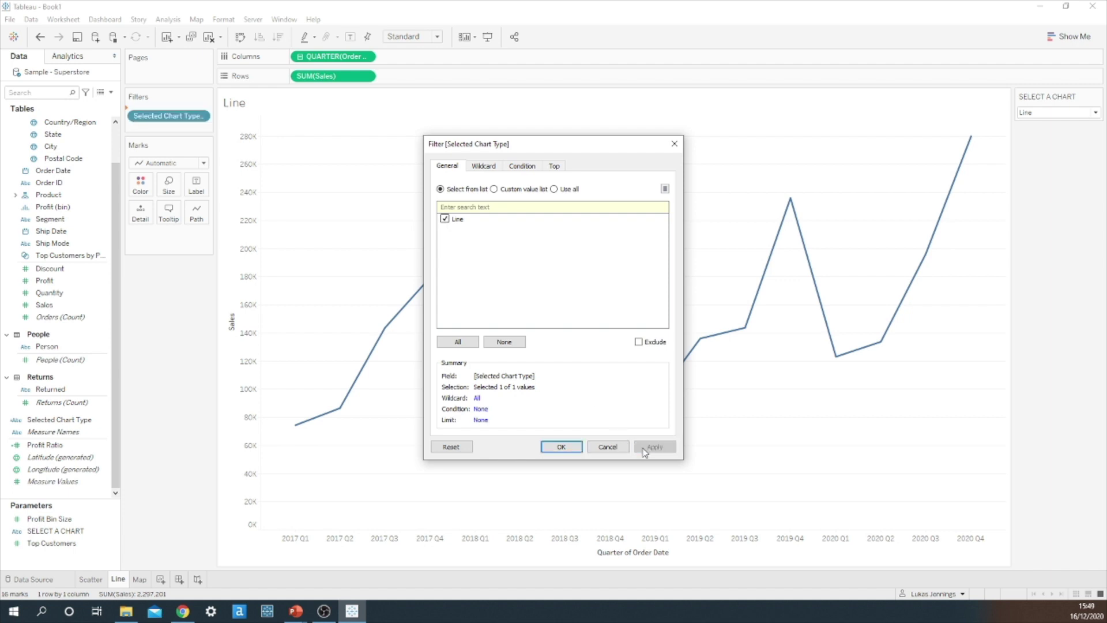
pyautogui.click(562, 449)
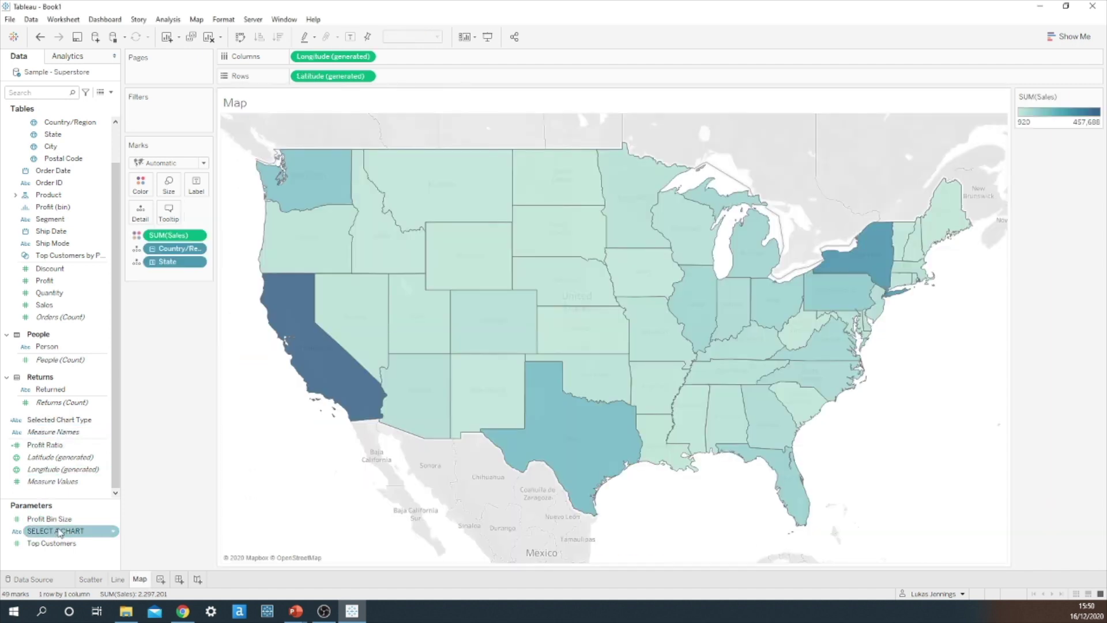
# Step: Show the SELECT A CHART control on the Map sheet and set it to Map
pyautogui.rightClick(52, 530)
pyautogui.click(104, 339)
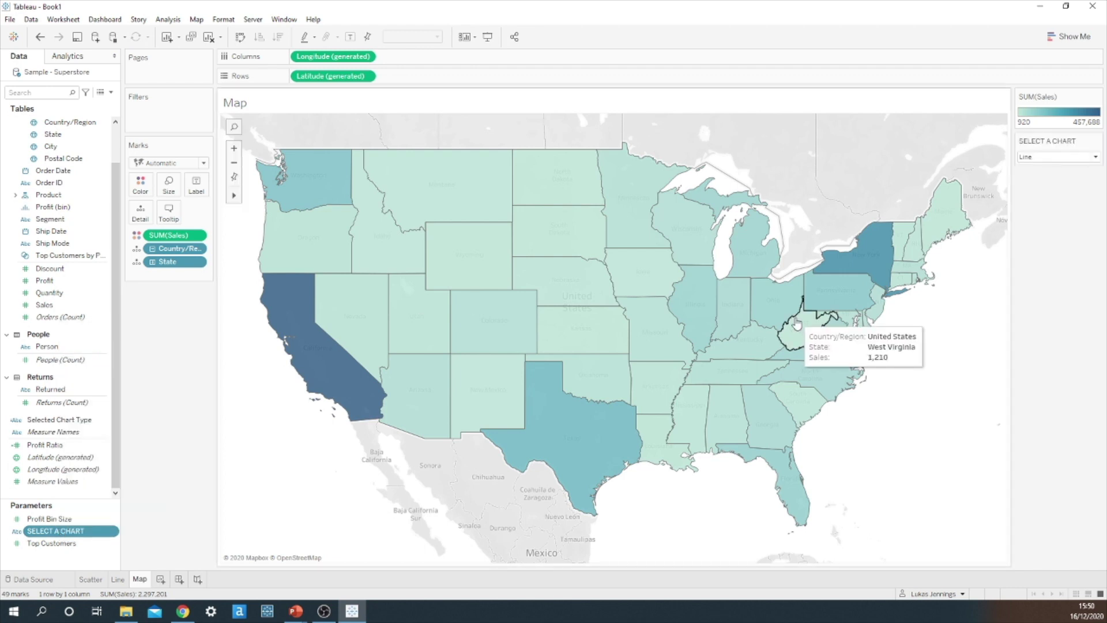
pyautogui.click(1095, 157)
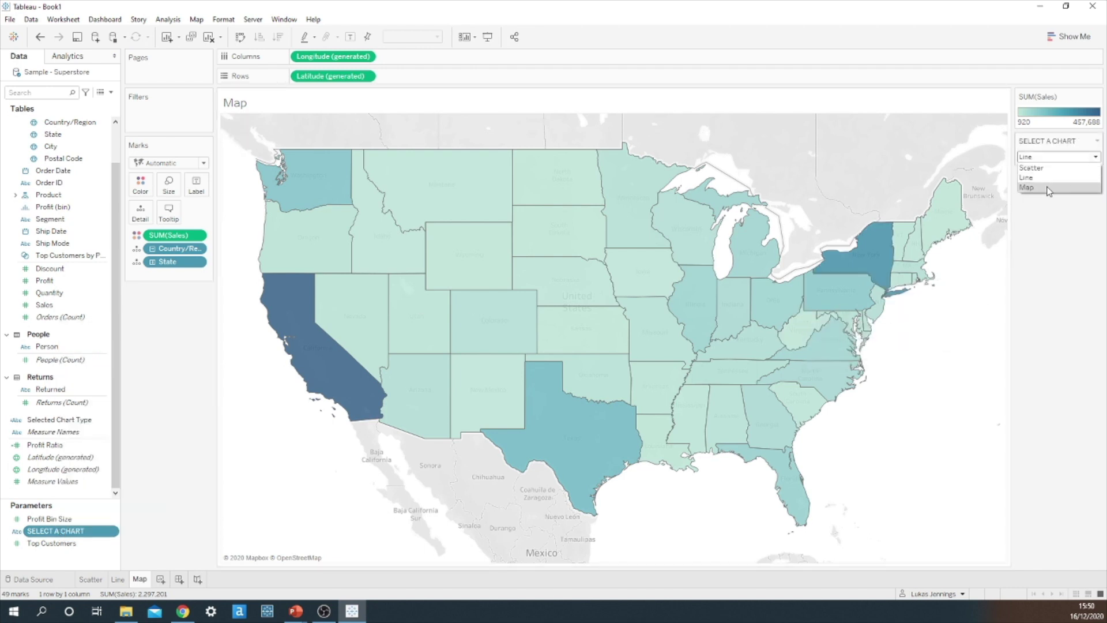
pyautogui.click(1048, 188)
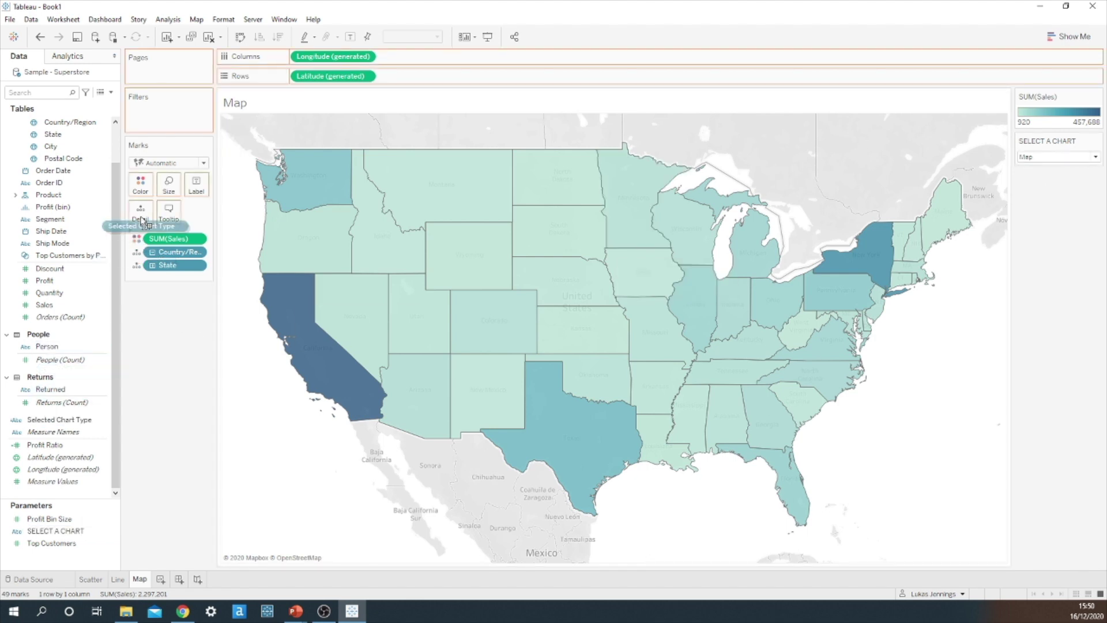
# Step: Filter the Map sheet by Selected Chart Type, keeping only Map
pyautogui.moveTo(142, 221); pyautogui.dragTo(175, 118)
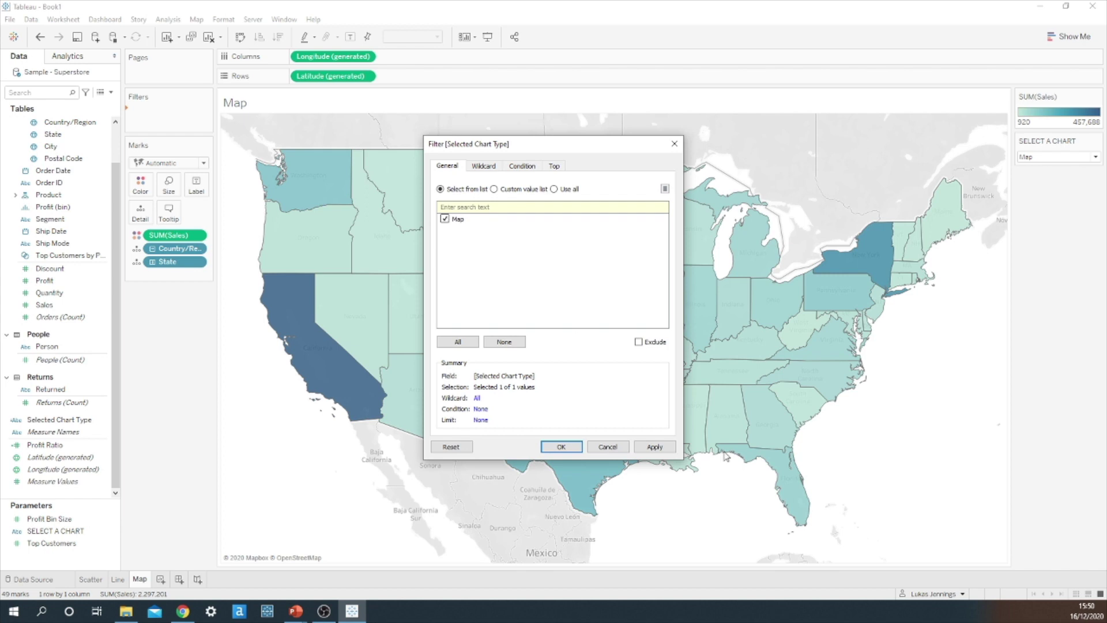
pyautogui.click(661, 449)
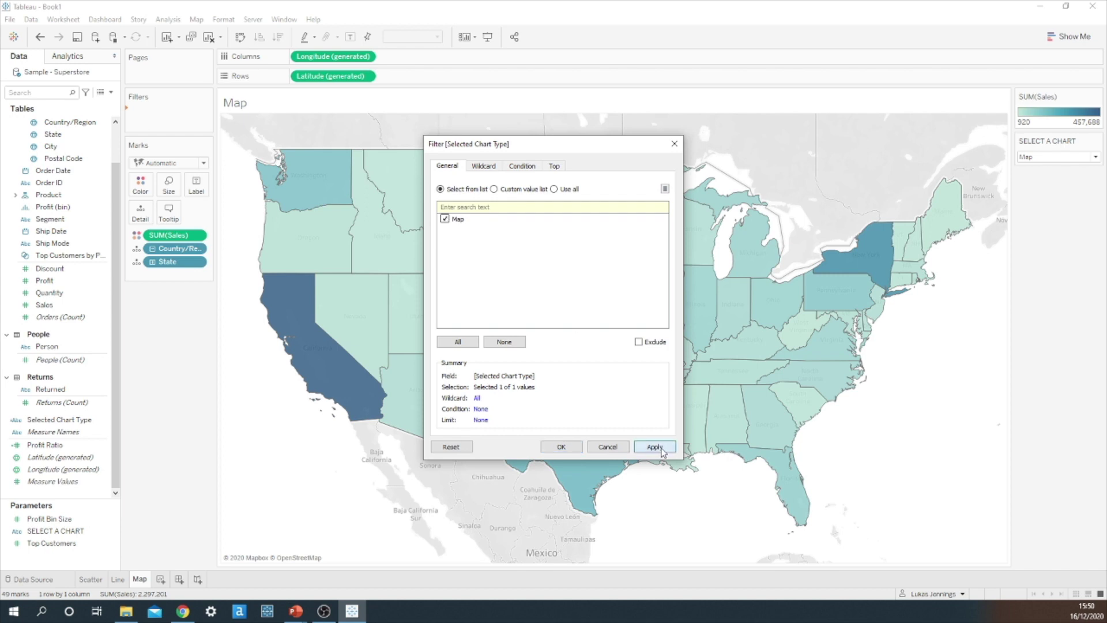
pyautogui.click(561, 447)
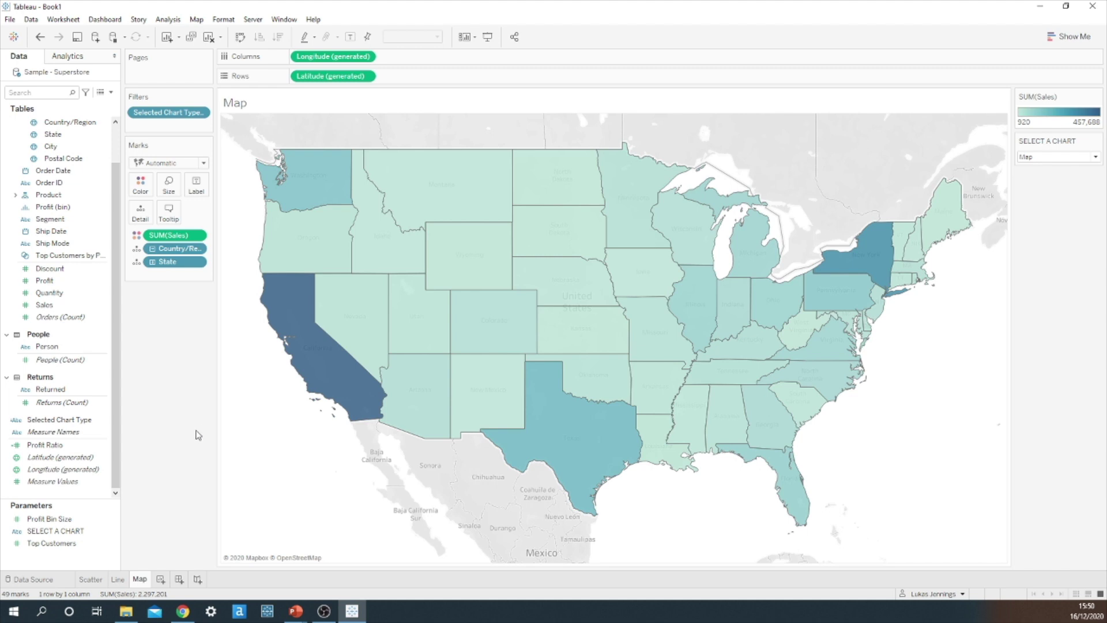
# Step: Add a fourth worksheet named 'SELECT A CHART'
pyautogui.click(160, 579)
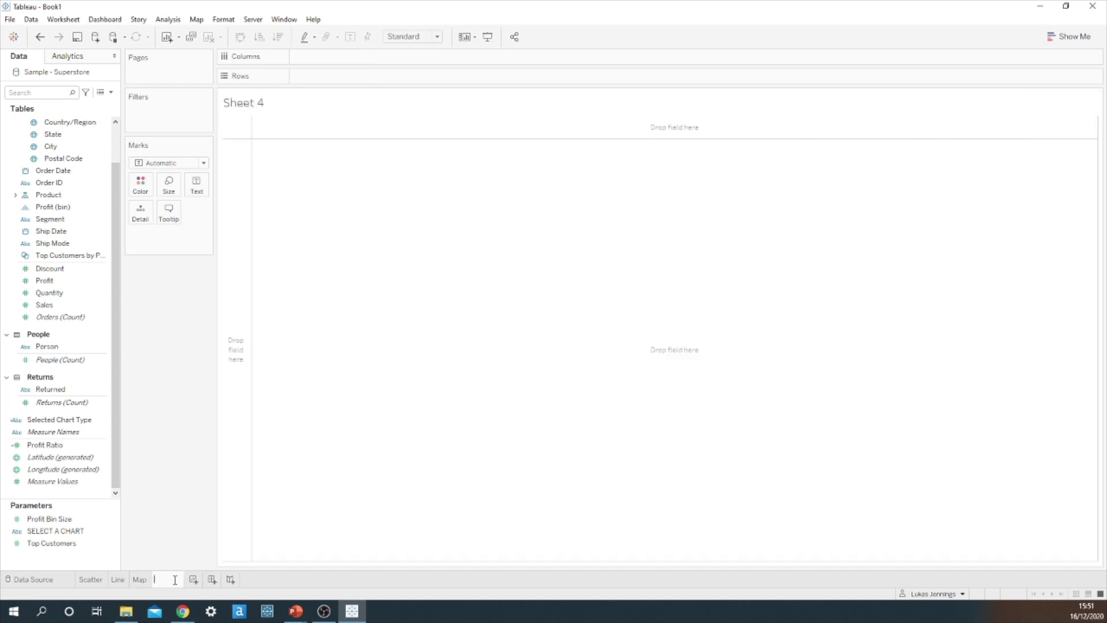
pyautogui.write('SELECT A CHART')
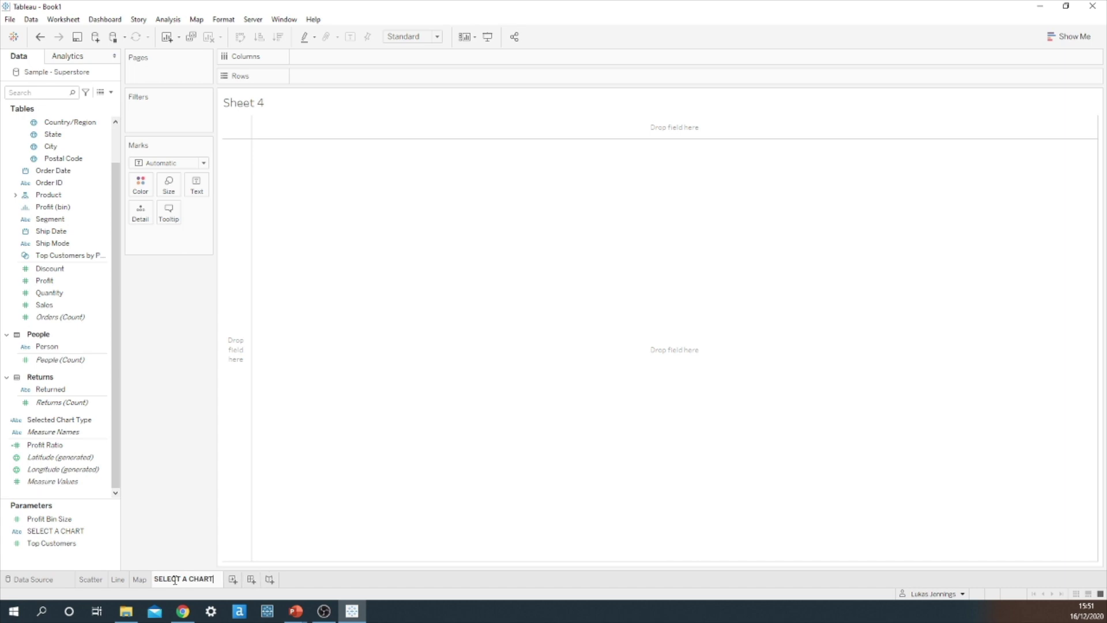
pyautogui.press('Return')
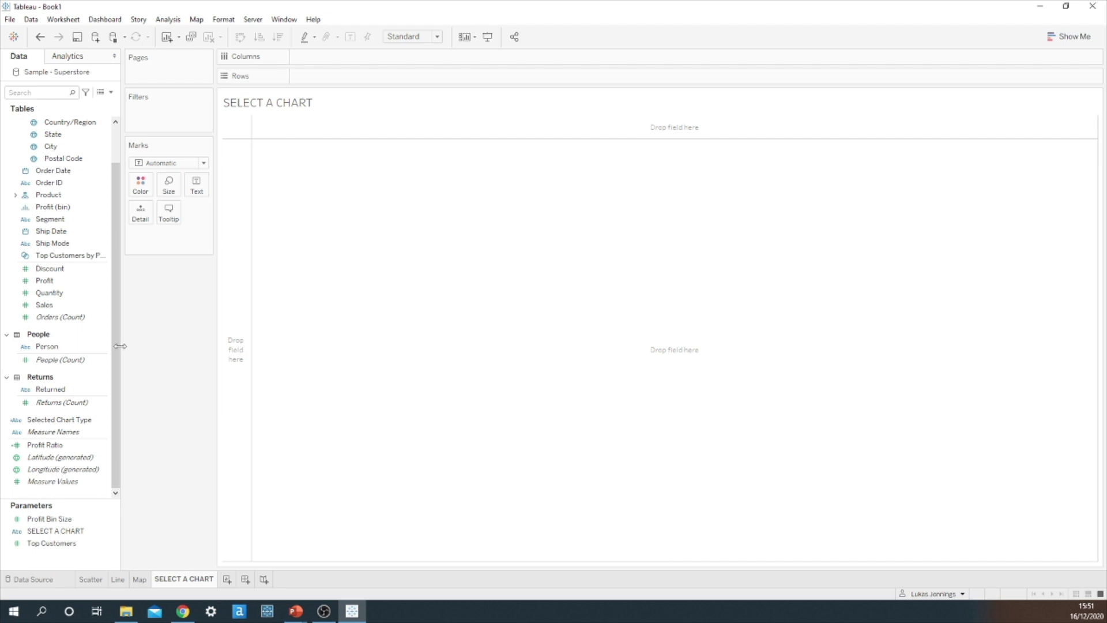
pyautogui.scroll(3, 115, 346)
# Step: Create a calculated field 'MAP' with the formula 'Map'
pyautogui.click(110, 92)
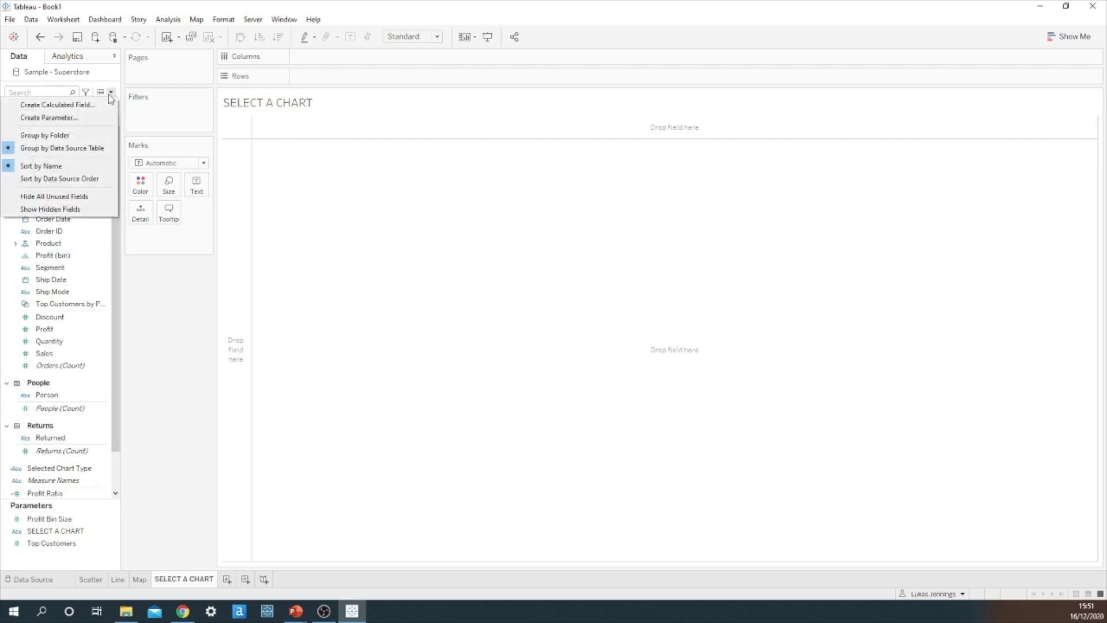
pyautogui.click(75, 102)
pyautogui.press('BackSpace')
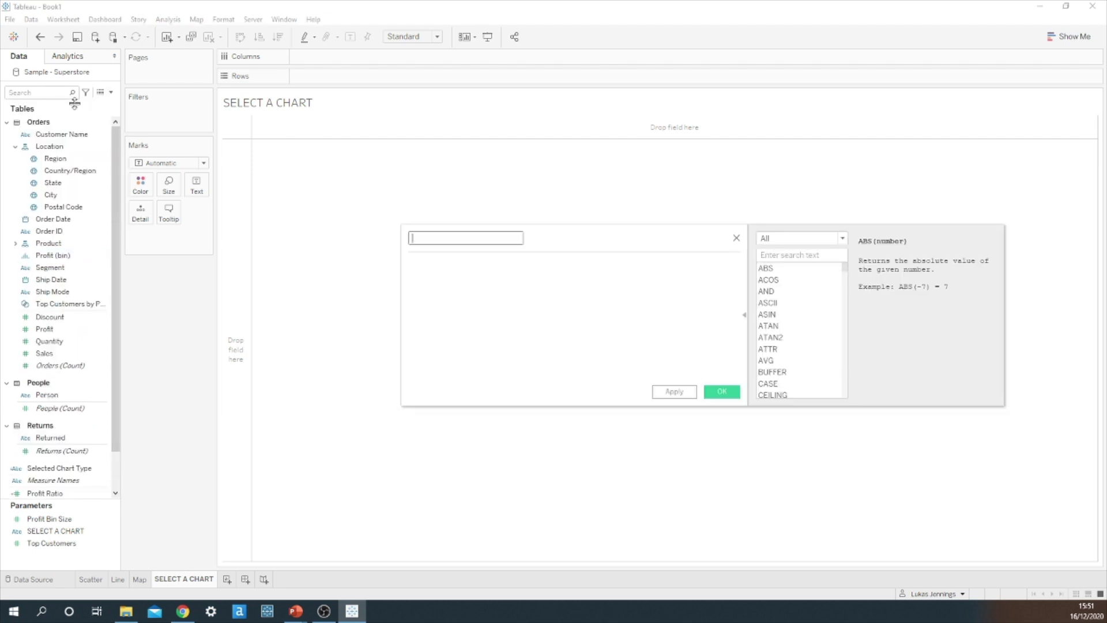
pyautogui.write('MAP')
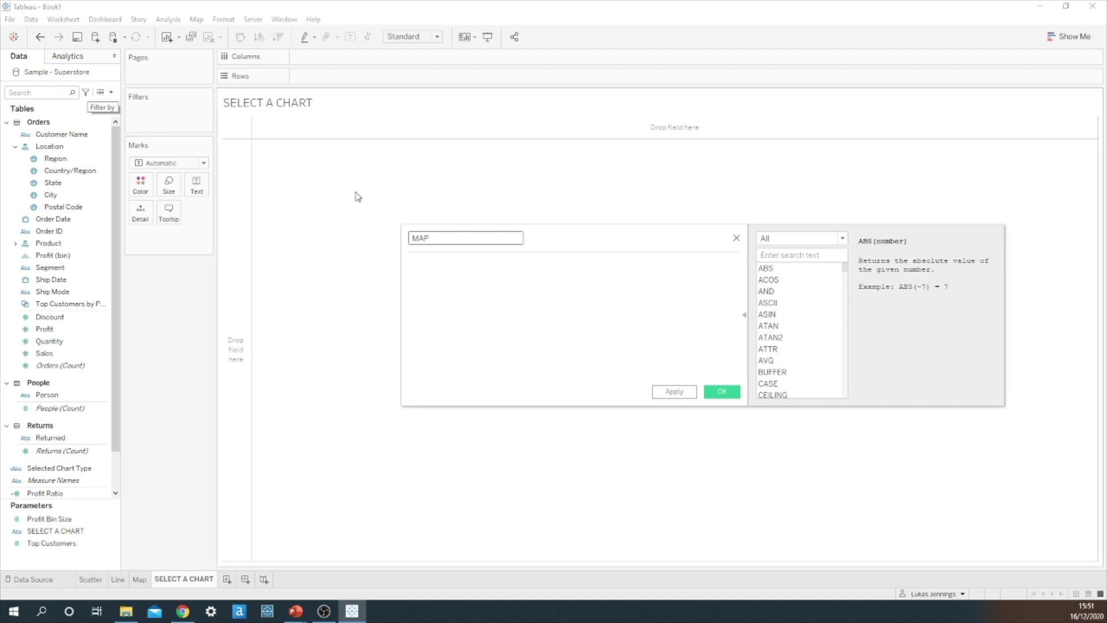
pyautogui.click(451, 270)
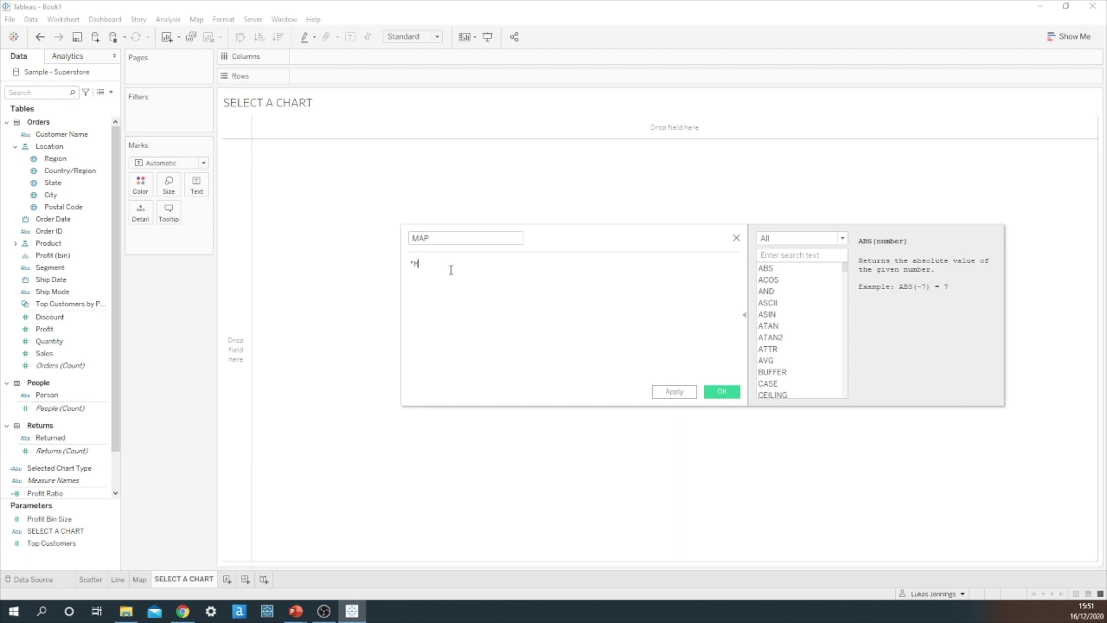
pyautogui.write("'Map'")
pyautogui.click(715, 392)
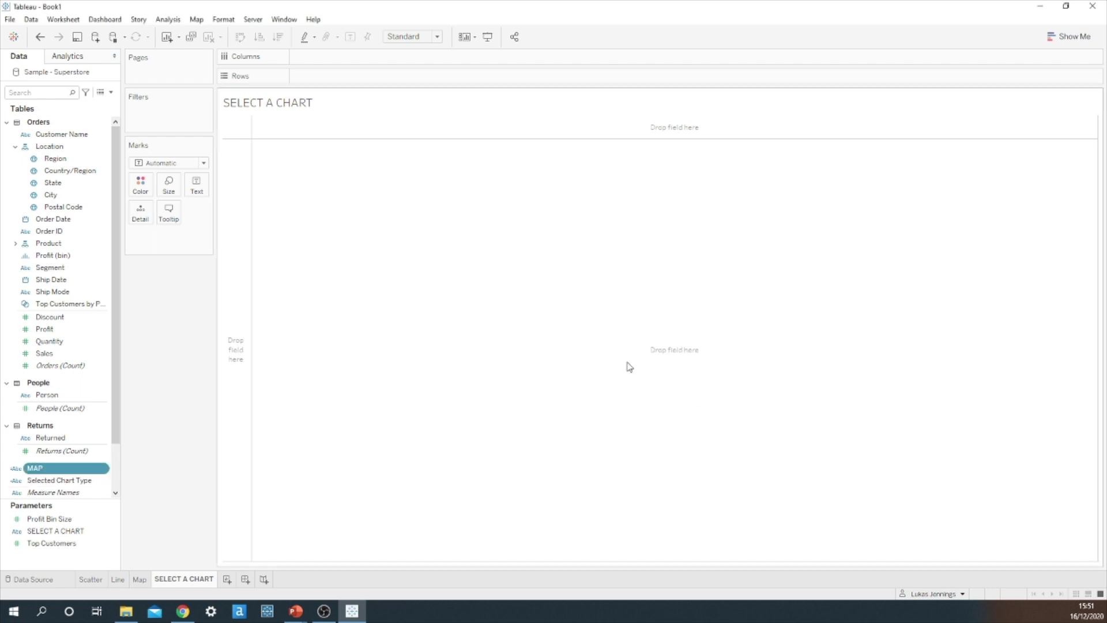
# Step: Create a calculated field 'Scatter' with the formula 'Scatter'
pyautogui.click(110, 92)
pyautogui.click(89, 100)
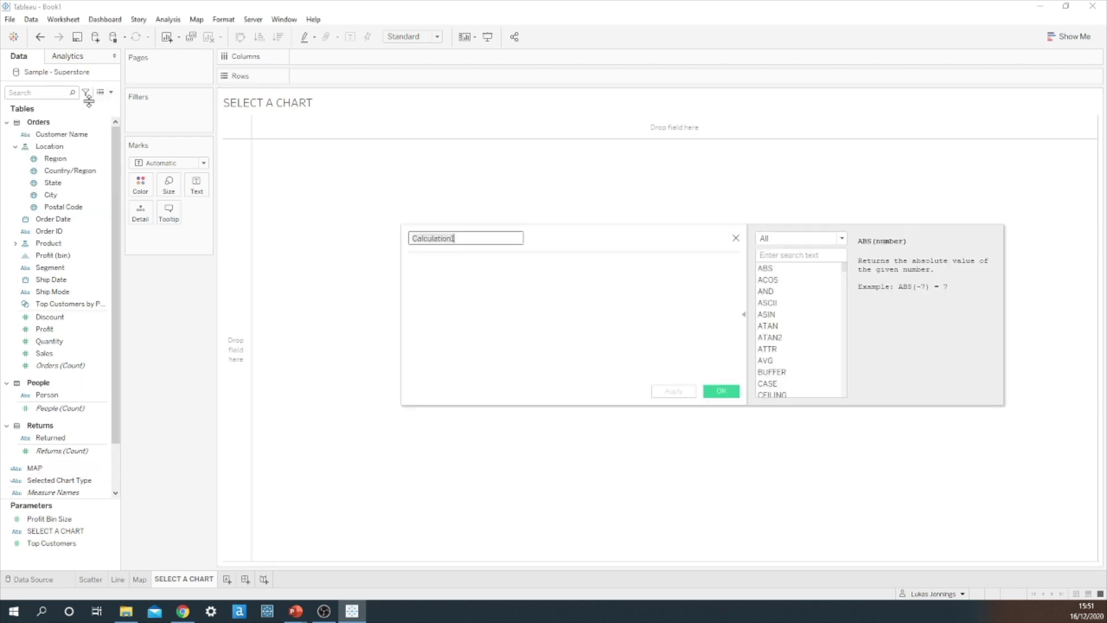
pyautogui.press('BackSpace')
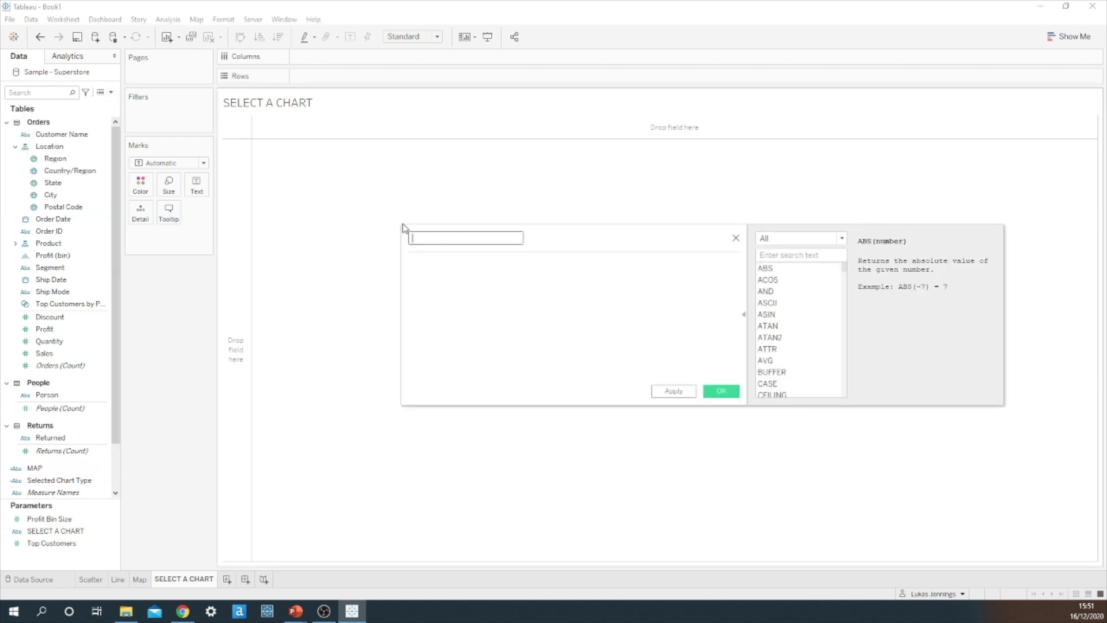
pyautogui.write('Scatter')
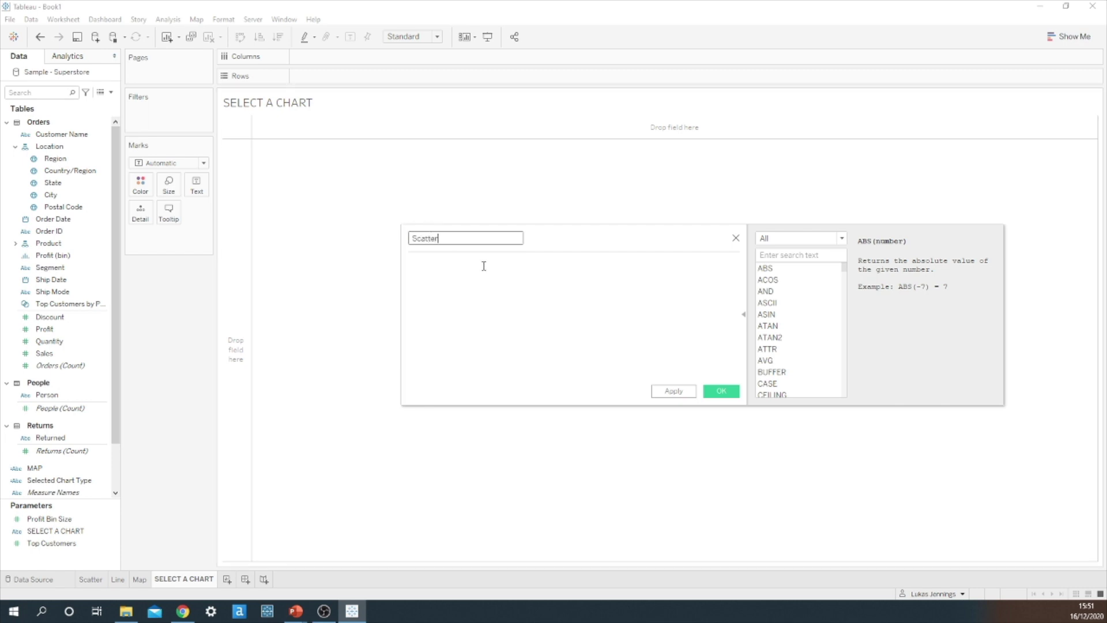
pyautogui.click(484, 266)
pyautogui.write("'Scatter'")
pyautogui.click(721, 391)
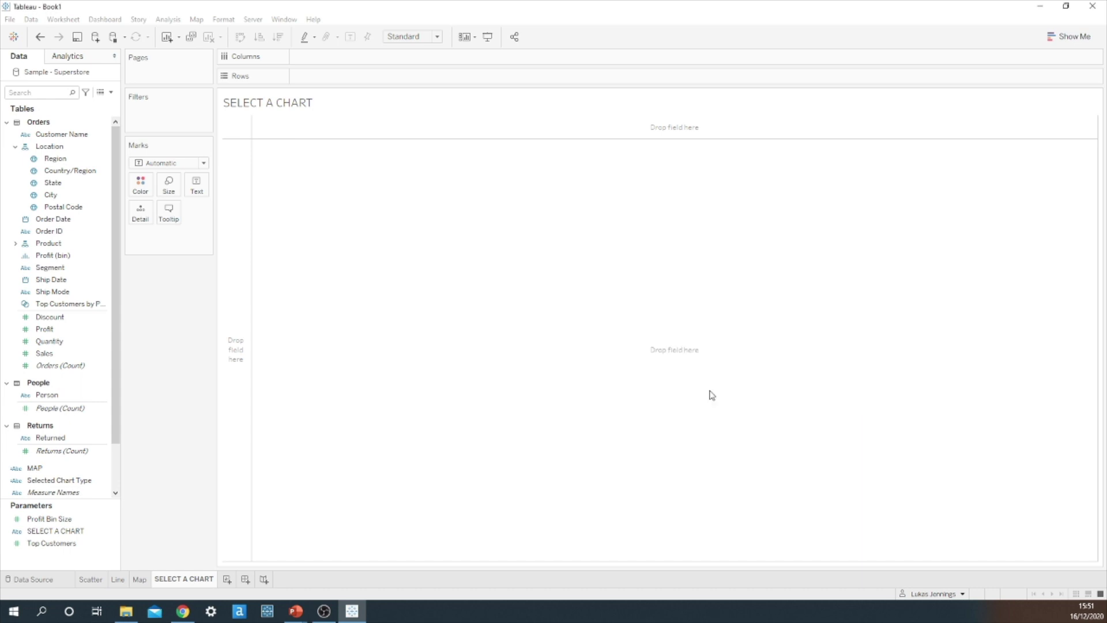
# Step: Create a calculated field 'LINE' with the formula 'Line'
pyautogui.click(110, 94)
pyautogui.click(87, 104)
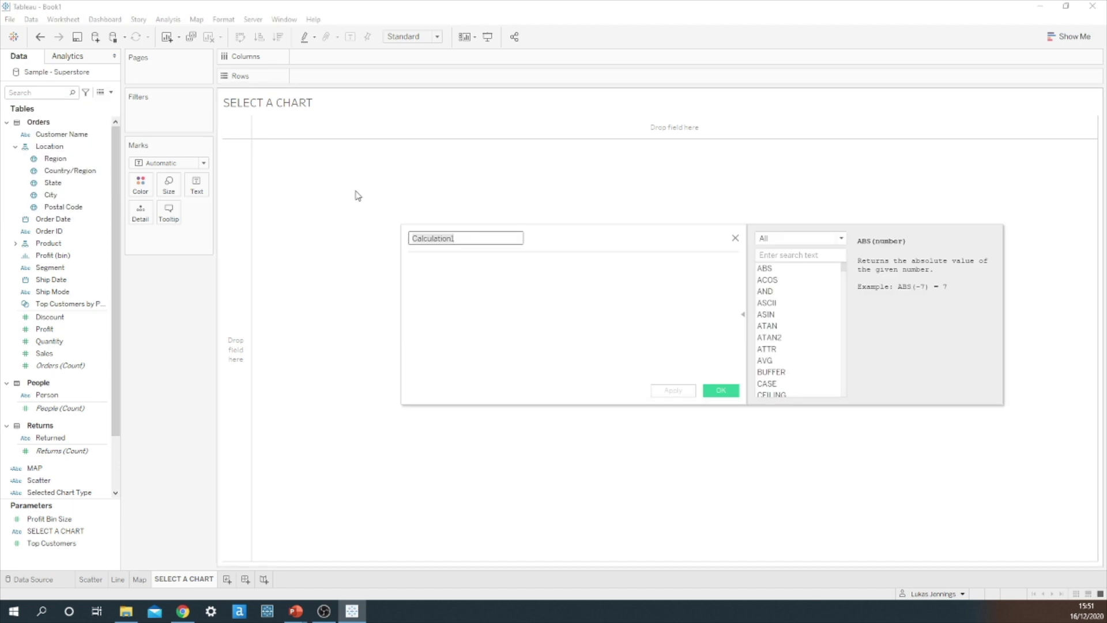
pyautogui.press('BackSpace')
pyautogui.write('LINE')
pyautogui.click(452, 277)
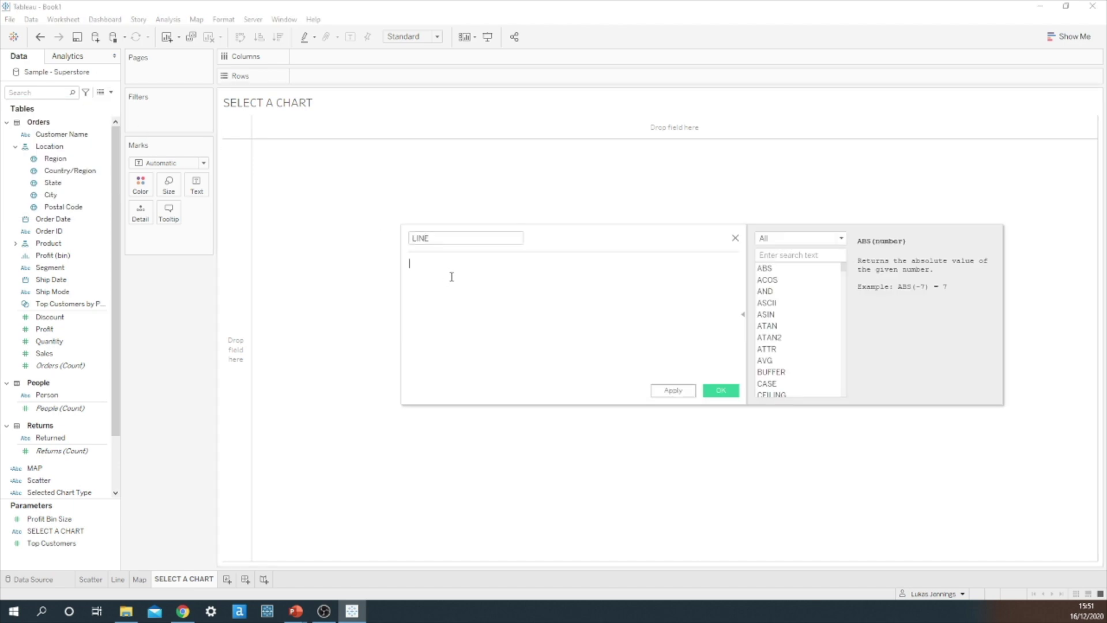
pyautogui.write("'Line'")
pyautogui.click(721, 391)
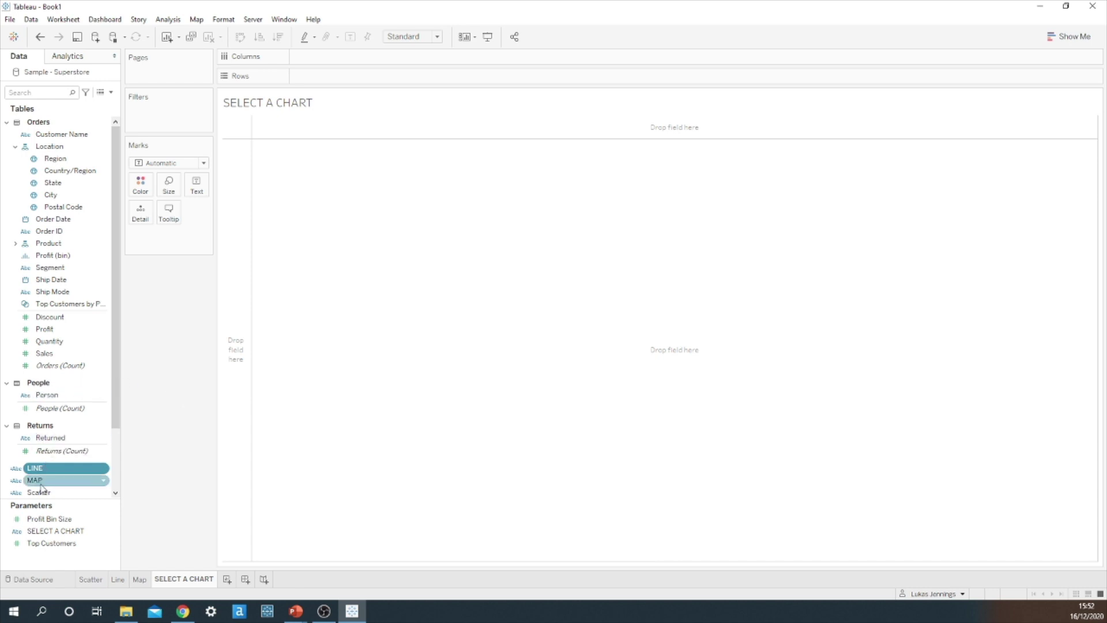
# Step: Add avg(0), avg(0.0) and avg(0.00) as three ad-hoc column measures
pyautogui.doubleClick(340, 56)
pyautogui.write('avg')
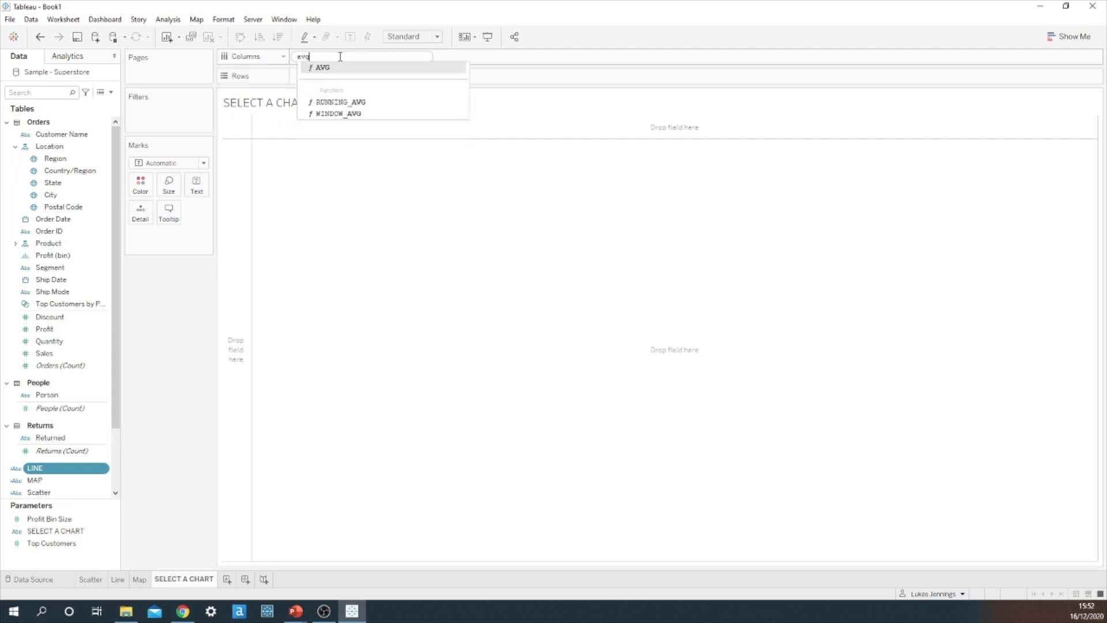
pyautogui.write(' (0)')
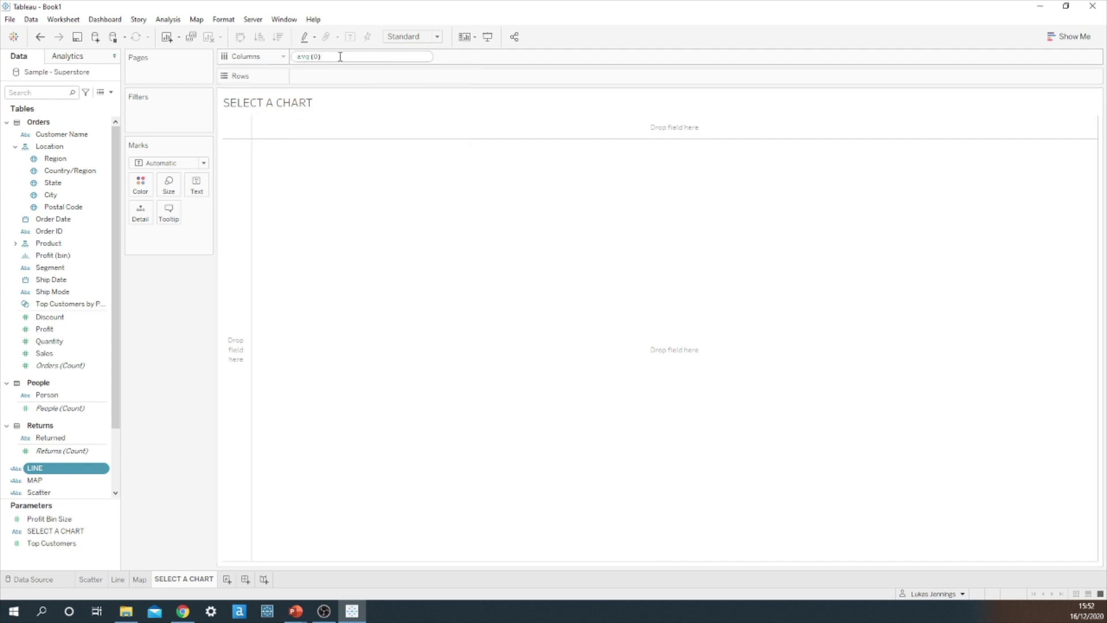
pyautogui.press('Return')
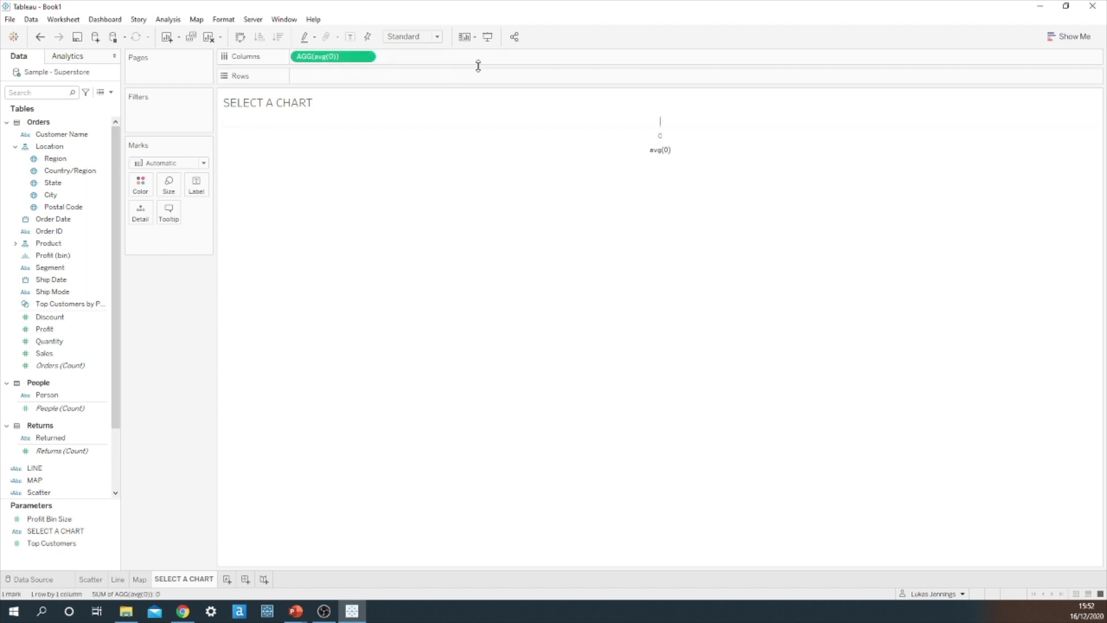
pyautogui.doubleClick(446, 57)
pyautogui.write('av')
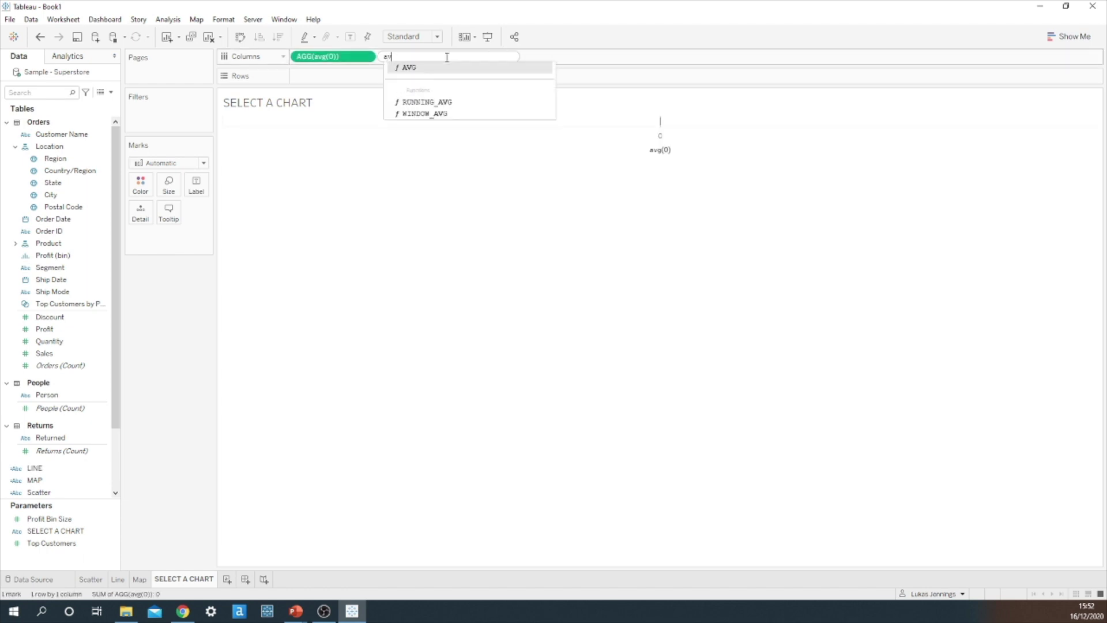
pyautogui.write('g (0.0')
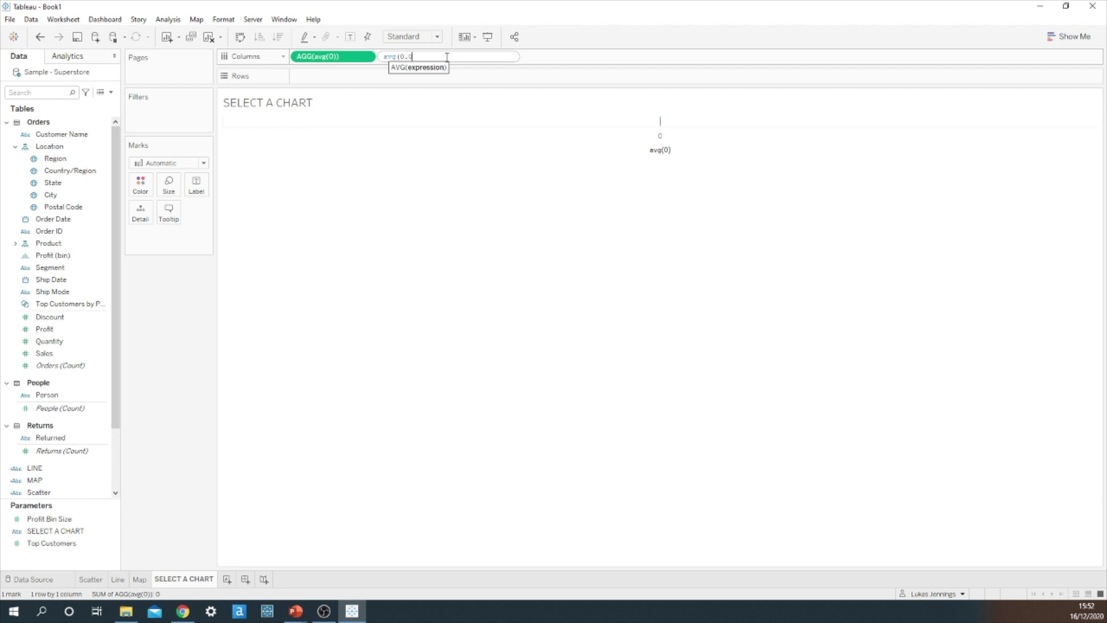
pyautogui.write(')')
pyautogui.press('Return')
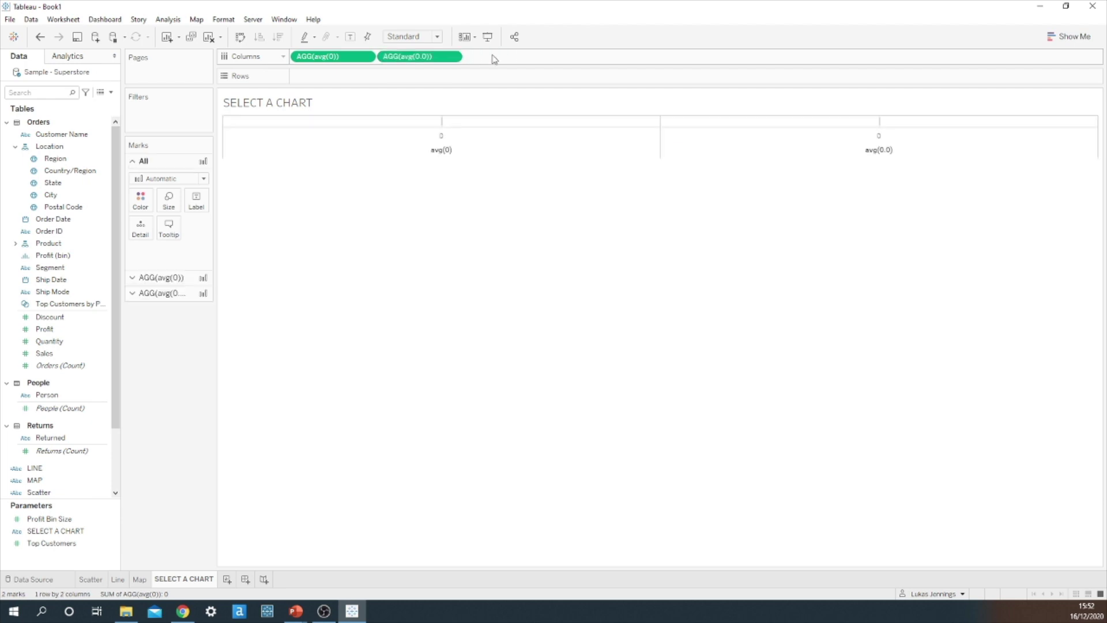
pyautogui.doubleClick(493, 55)
pyautogui.write('avg (0.00)')
pyautogui.press('Return')
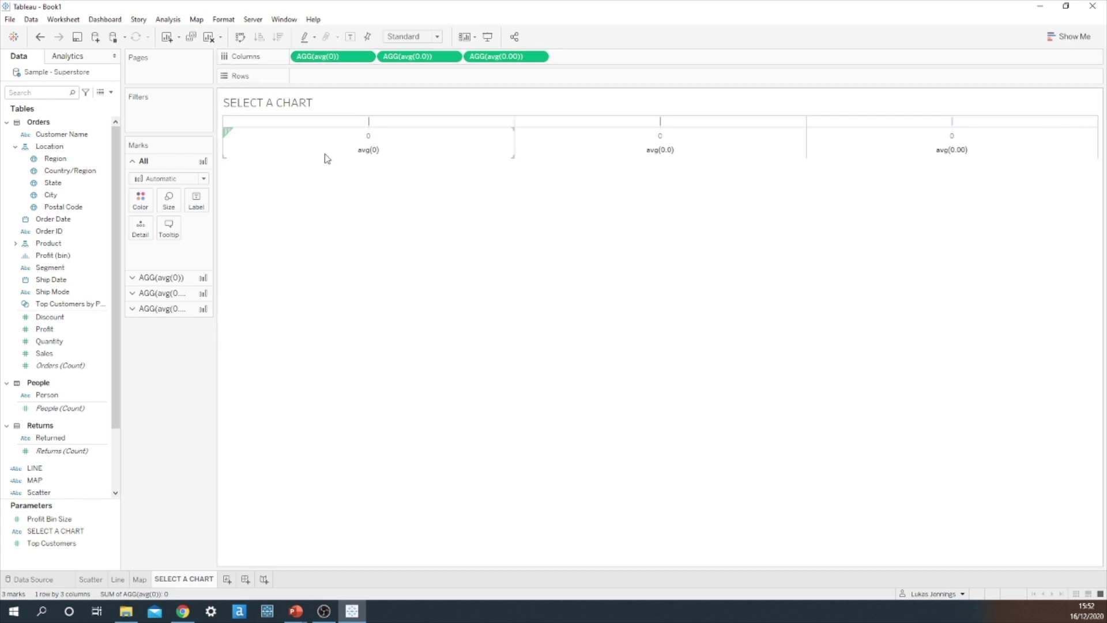
# Step: Draw all marks as shapes and select the AGG(avg(0)) marks card
pyautogui.click(204, 179)
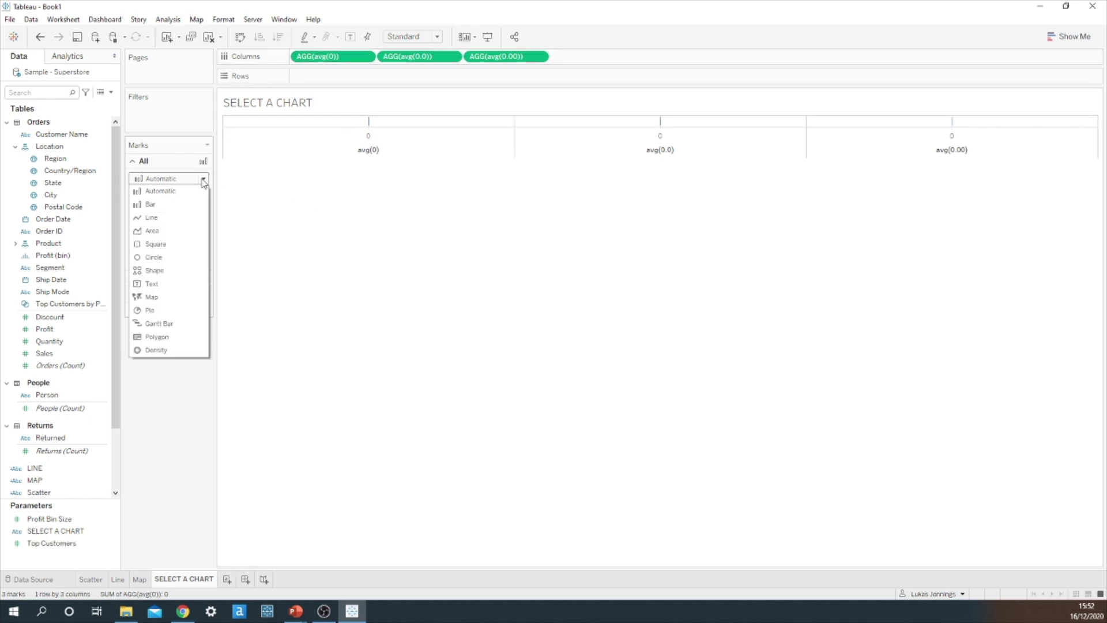
pyautogui.click(163, 271)
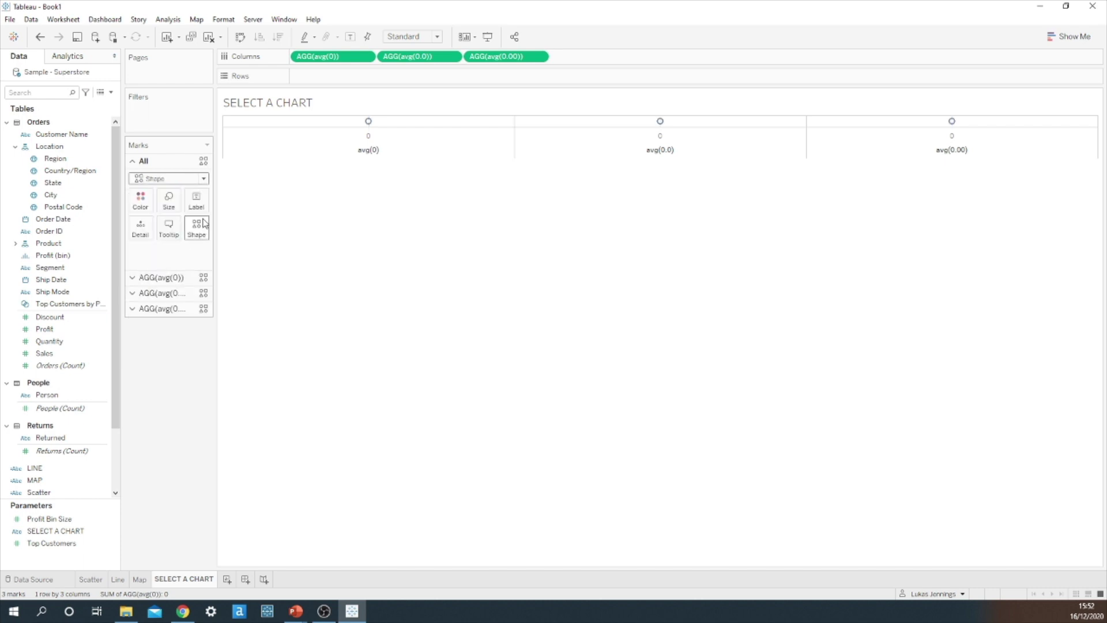
pyautogui.click(167, 278)
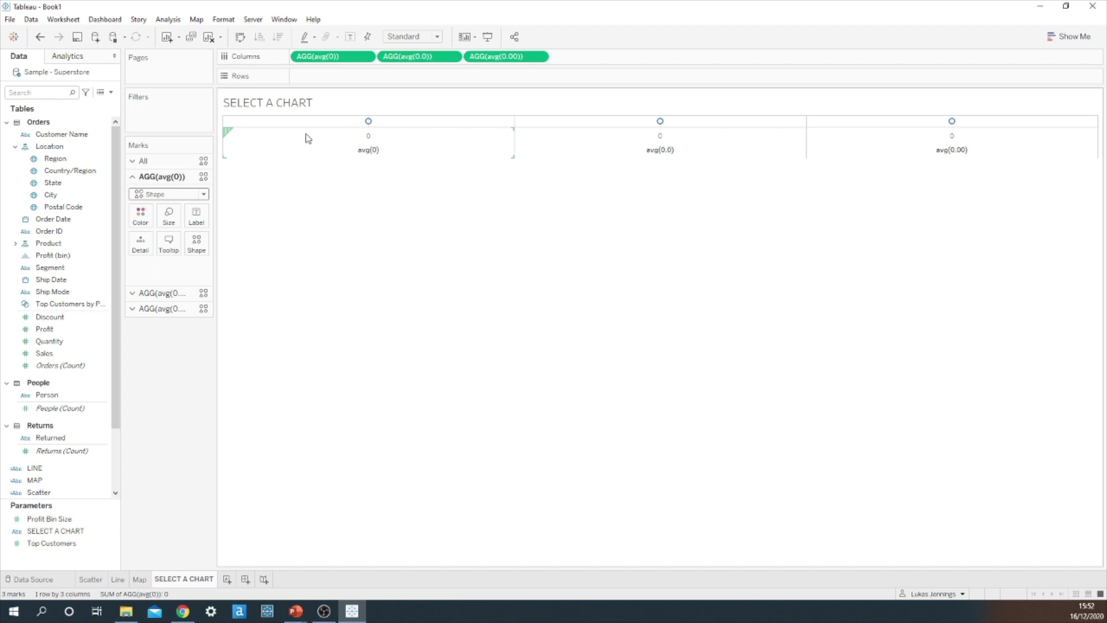
# Step: Hide the axis titles and drive the three marks' shapes with Scatter, LINE and MAP
pyautogui.moveTo(308, 147); pyautogui.dragTo(307, 151)
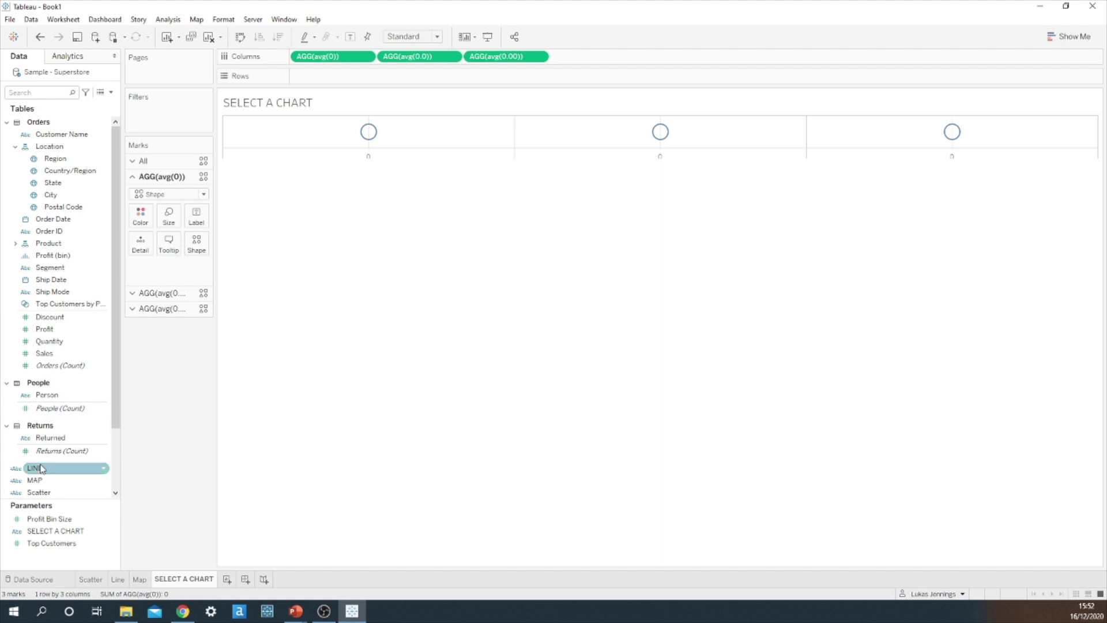
pyautogui.moveTo(40, 494); pyautogui.dragTo(202, 249)
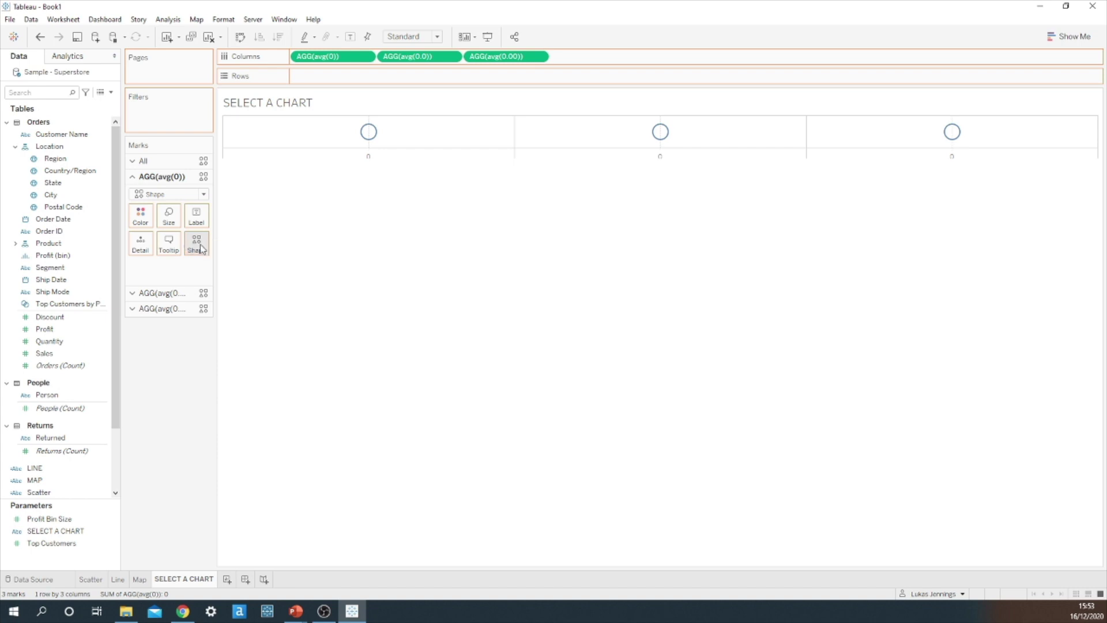
pyautogui.click(169, 295)
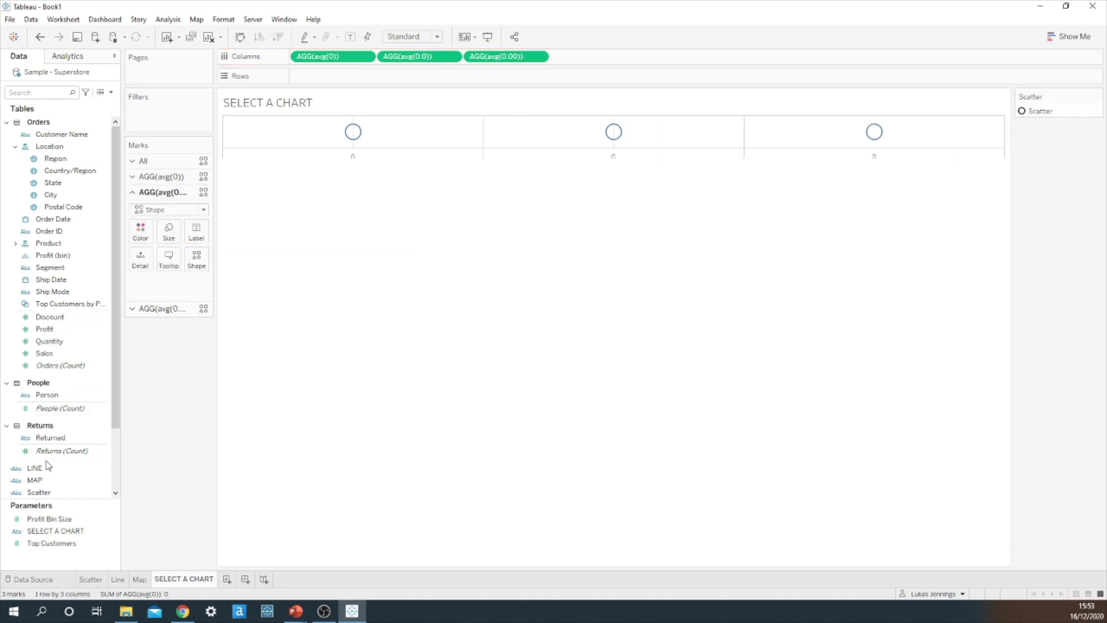
pyautogui.moveTo(46, 466); pyautogui.dragTo(199, 260)
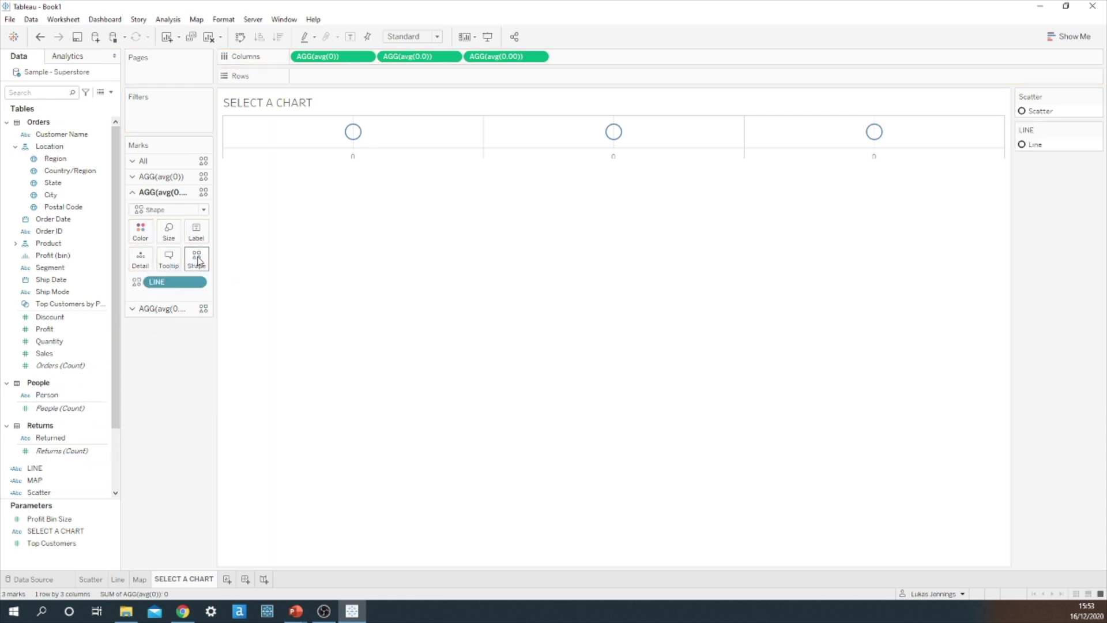
pyautogui.click(159, 308)
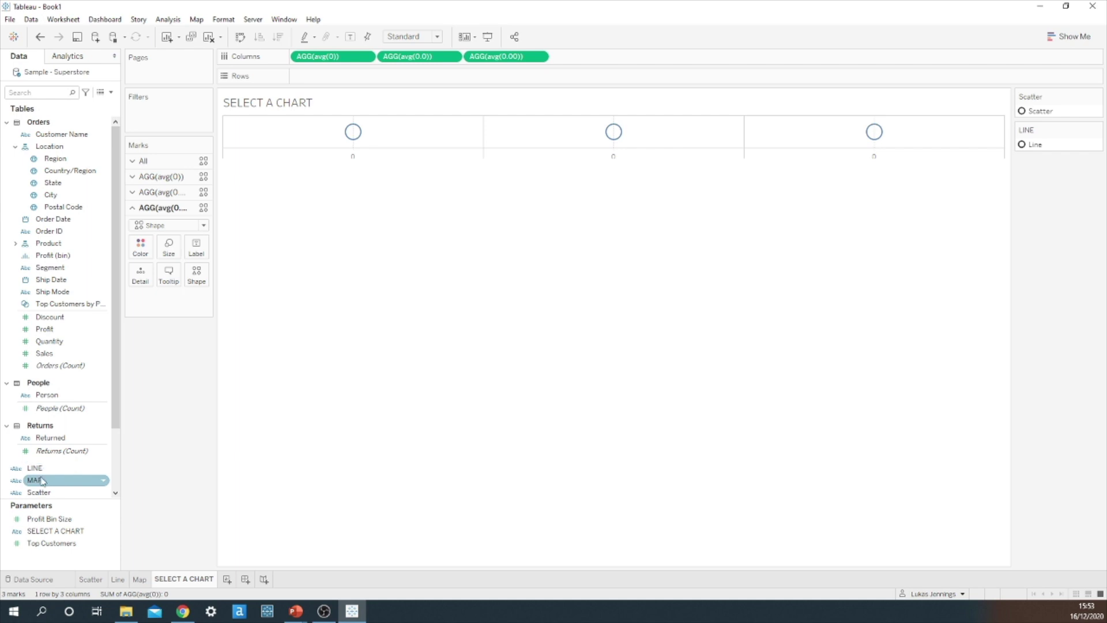
pyautogui.moveTo(42, 481); pyautogui.dragTo(197, 278)
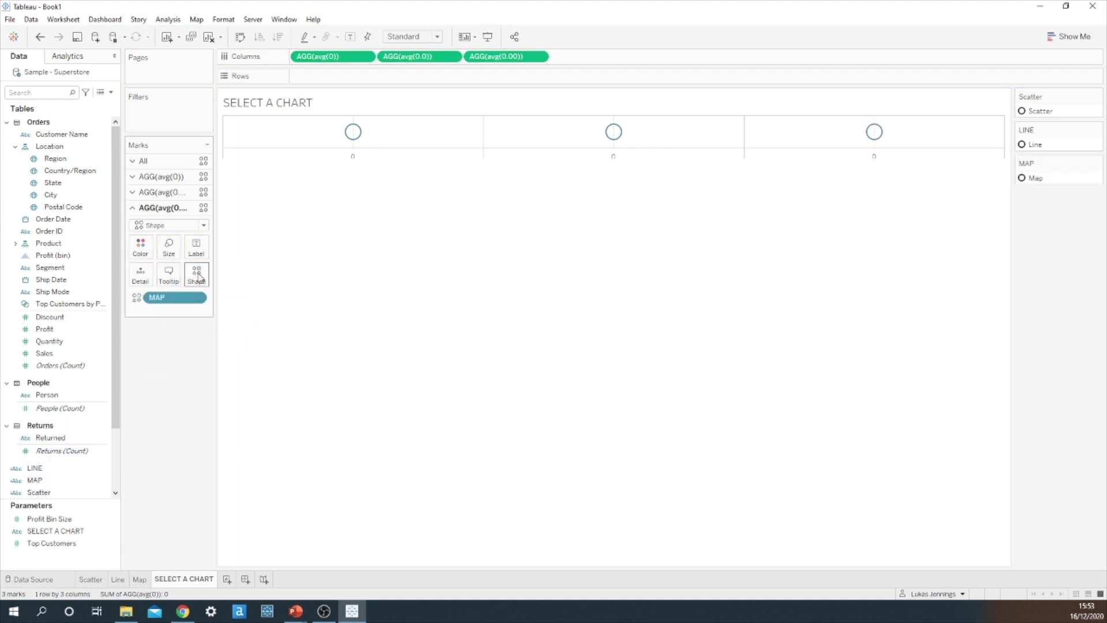
# Step: Give the Scatter legend item the scatter-plot icon from the Charts palette
pyautogui.rightClick(1022, 111)
pyautogui.click(913, 136)
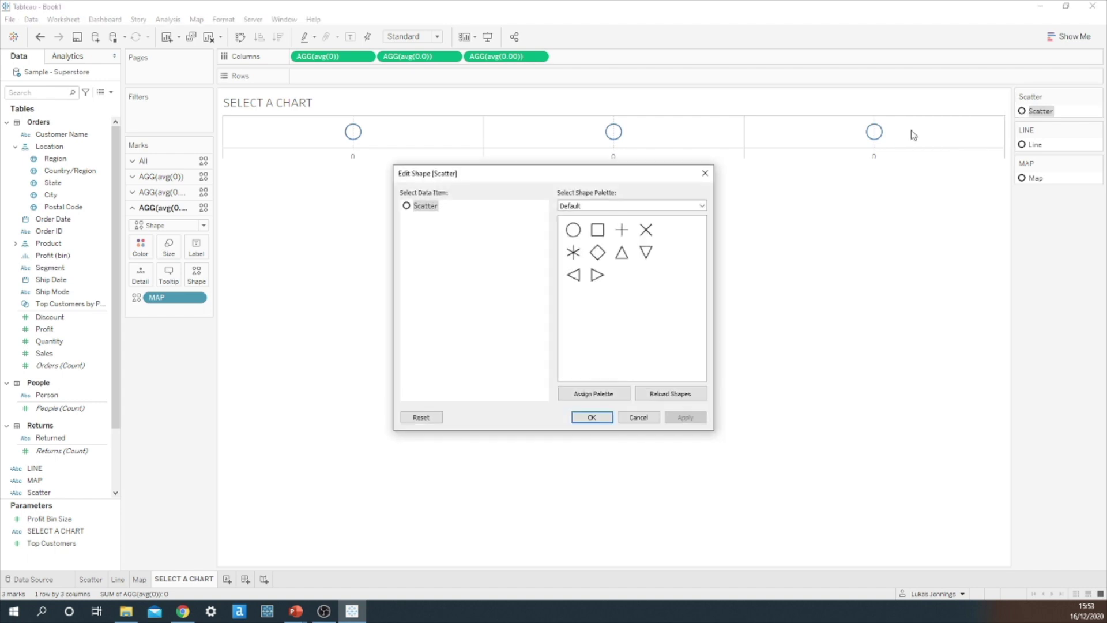
pyautogui.click(703, 205)
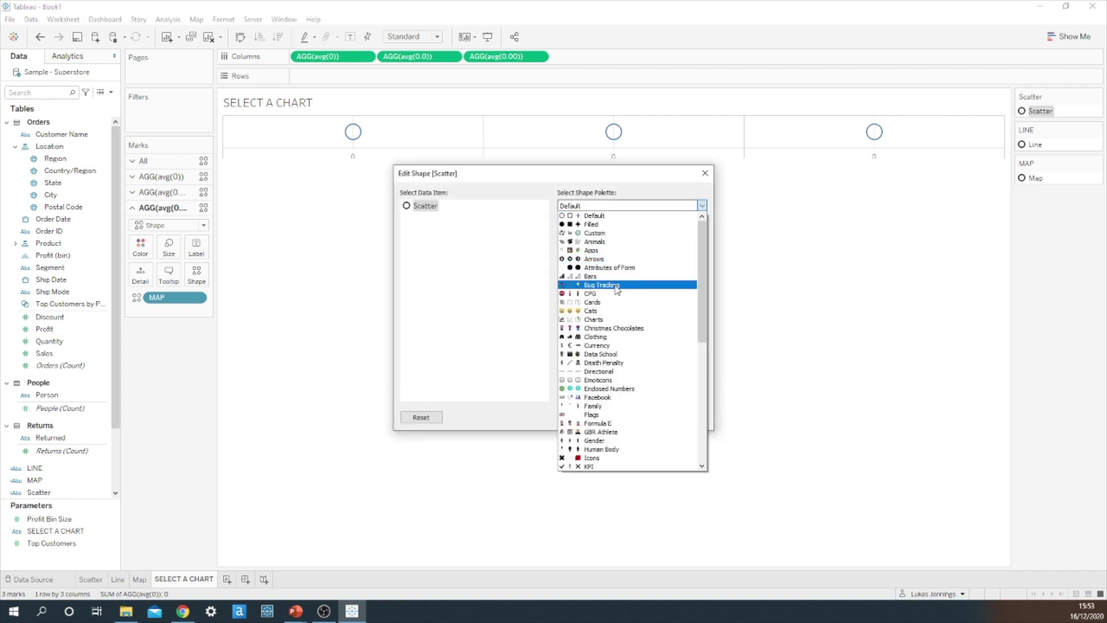
pyautogui.click(611, 321)
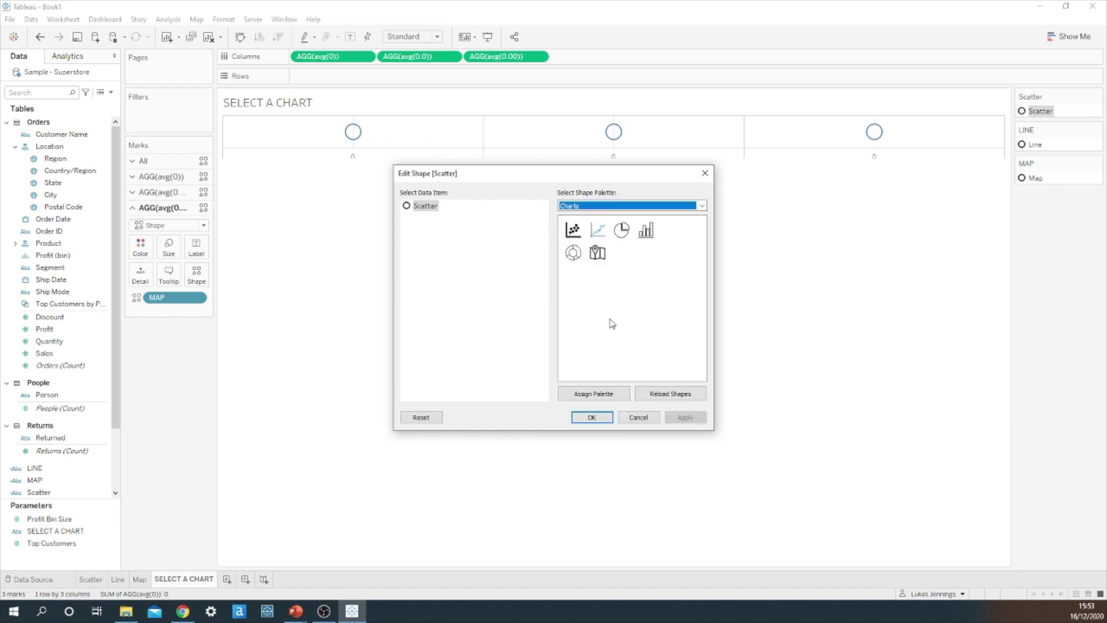
pyautogui.click(574, 232)
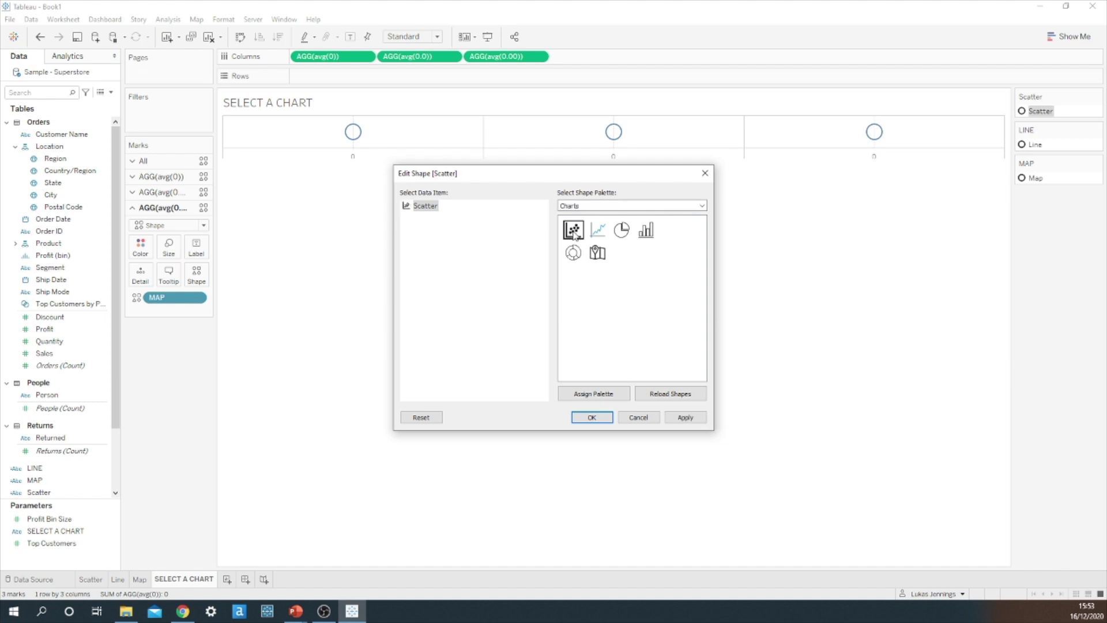
pyautogui.click(685, 417)
pyautogui.click(590, 417)
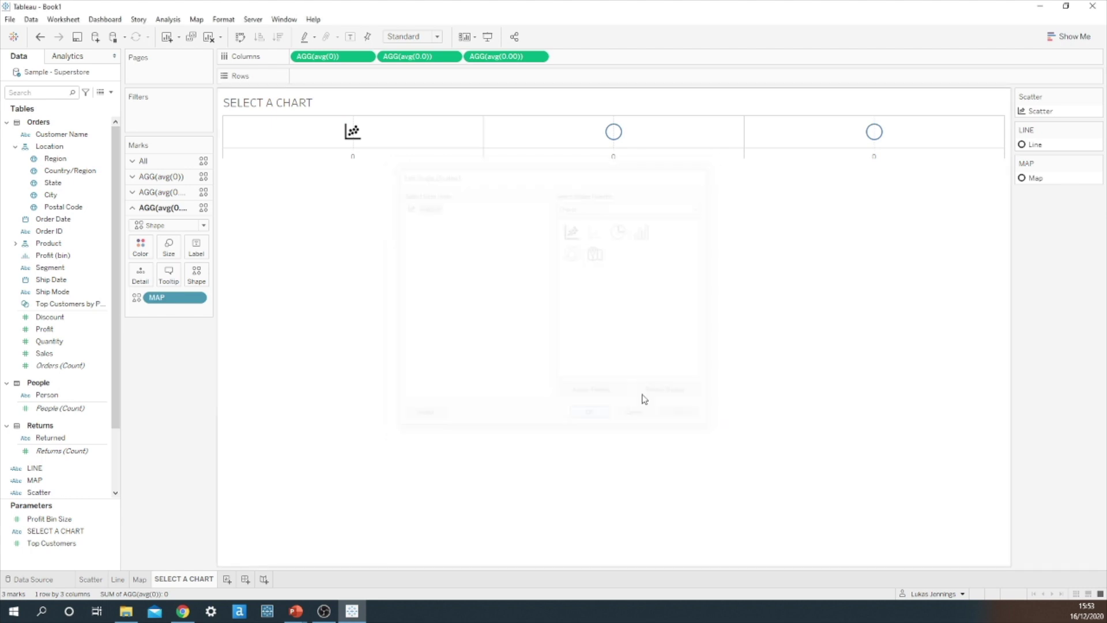
# Step: Give the Line legend item the line-chart icon from the Charts palette
pyautogui.doubleClick(1023, 145)
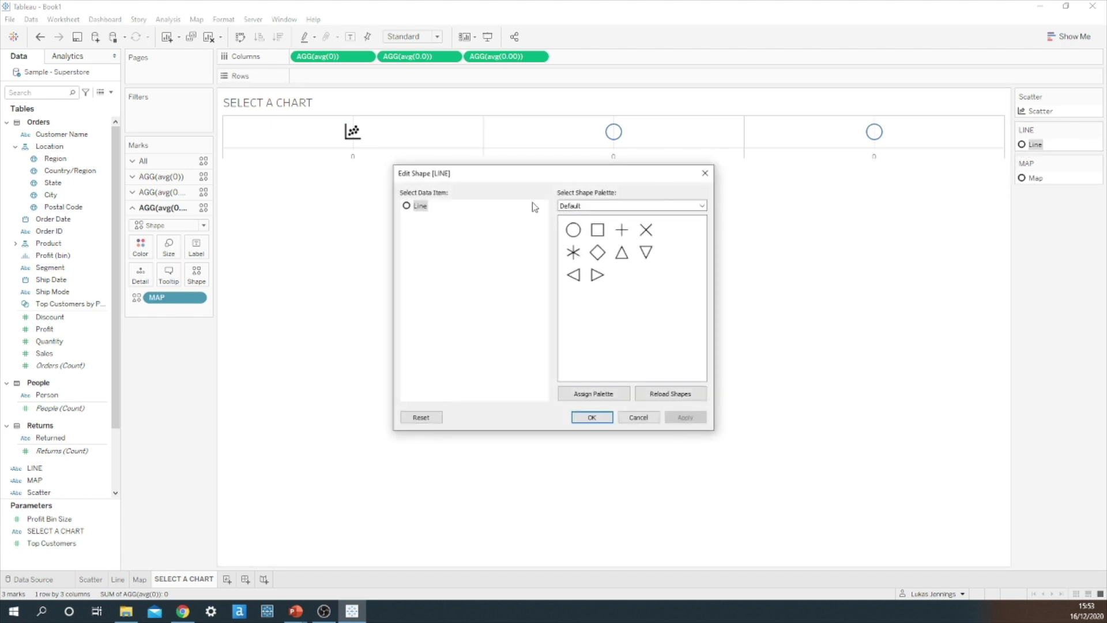
pyautogui.click(702, 207)
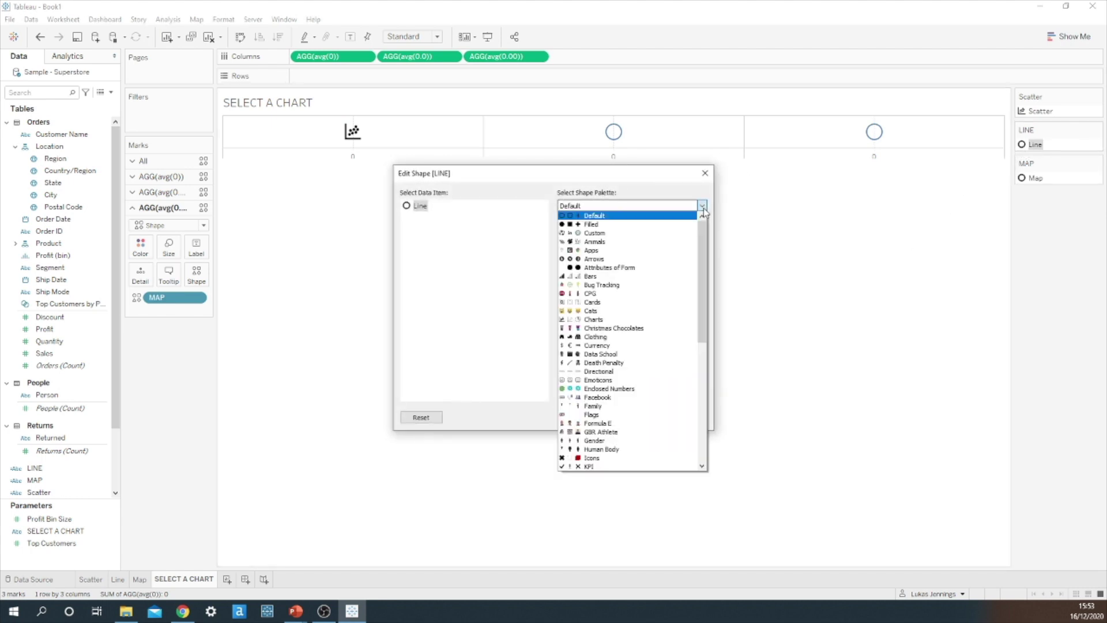
pyautogui.click(608, 320)
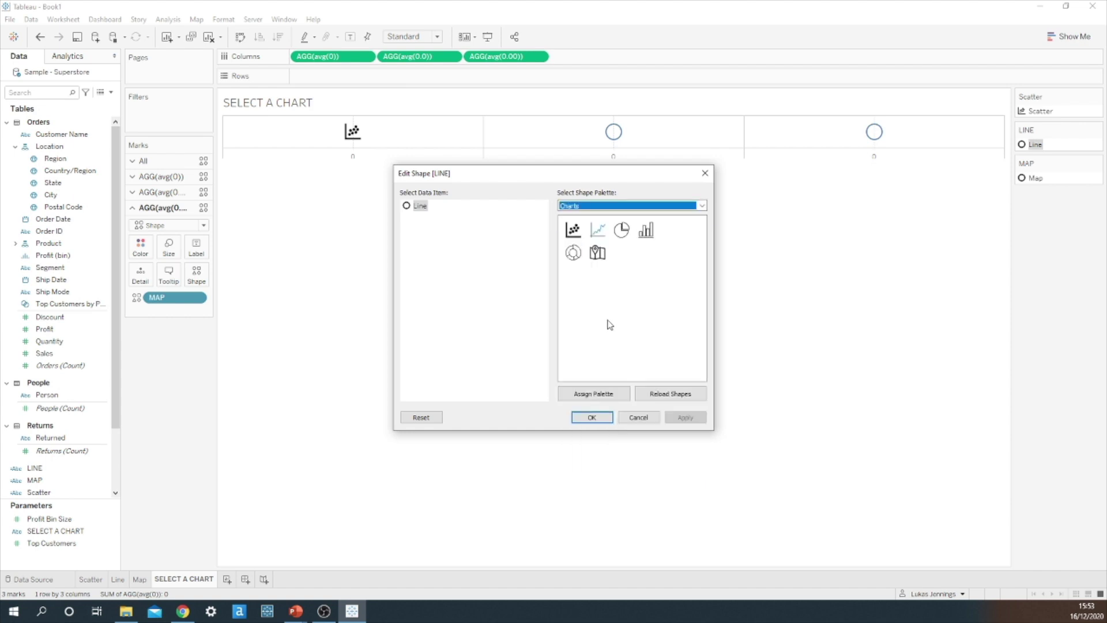
pyautogui.click(598, 231)
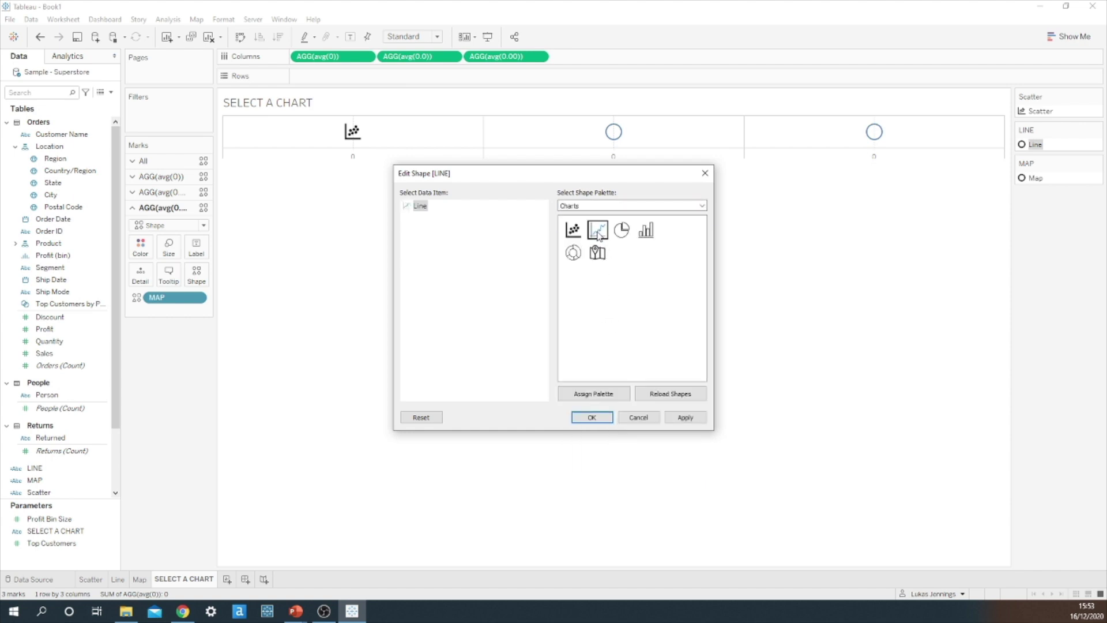
pyautogui.click(686, 420)
pyautogui.click(590, 421)
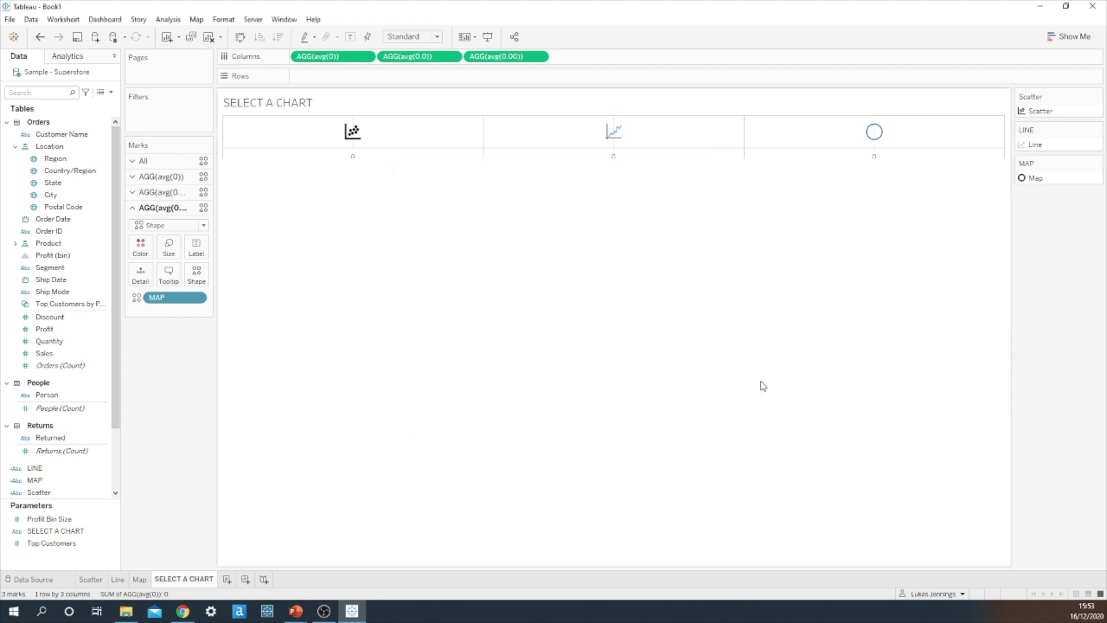
# Step: Give the Map legend item the folded-map icon from the Charts palette
pyautogui.doubleClick(1021, 179)
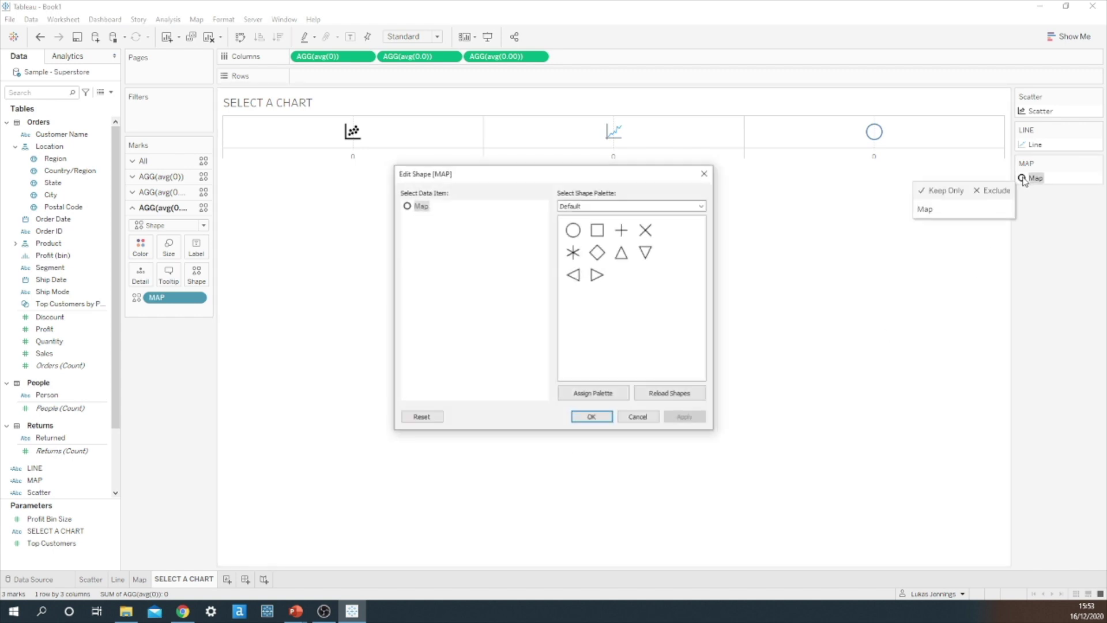
pyautogui.click(681, 205)
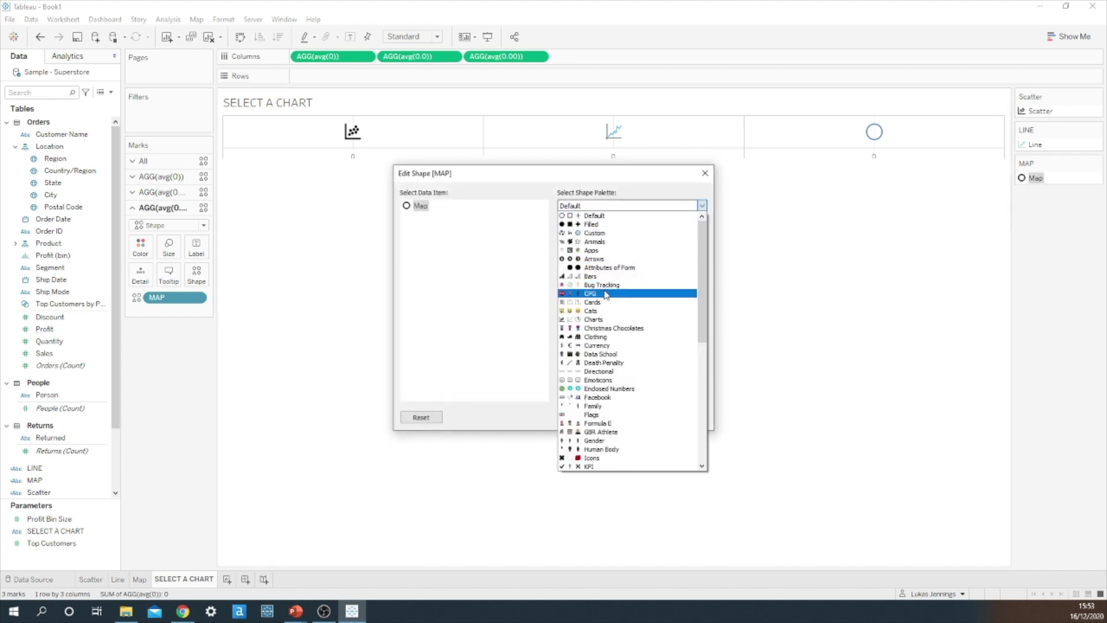
pyautogui.click(607, 320)
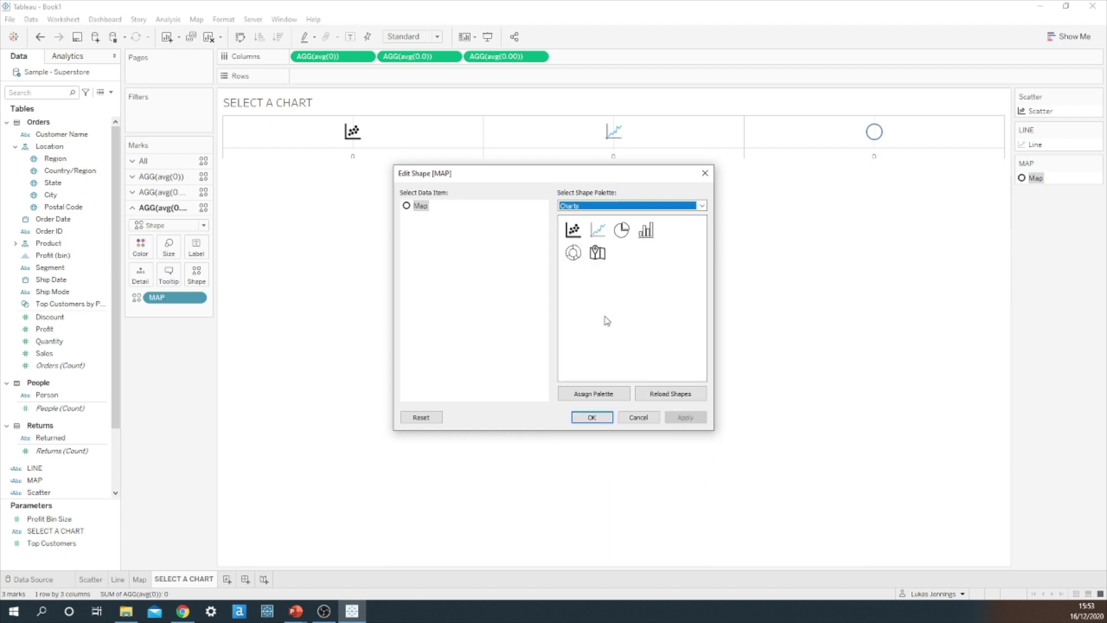
pyautogui.click(597, 252)
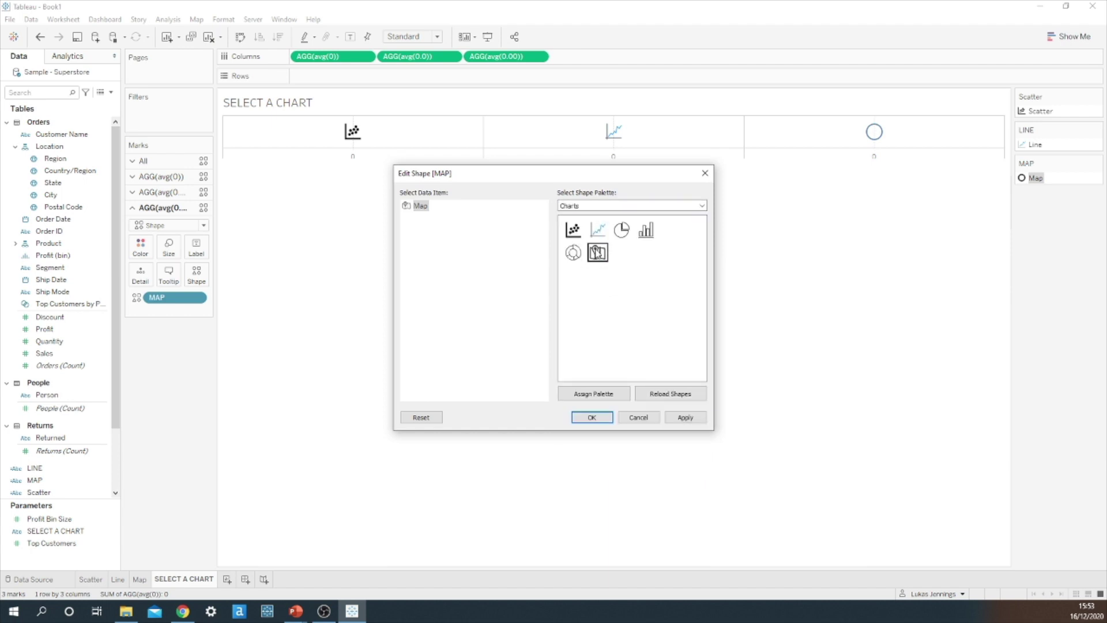
pyautogui.click(685, 417)
pyautogui.click(592, 417)
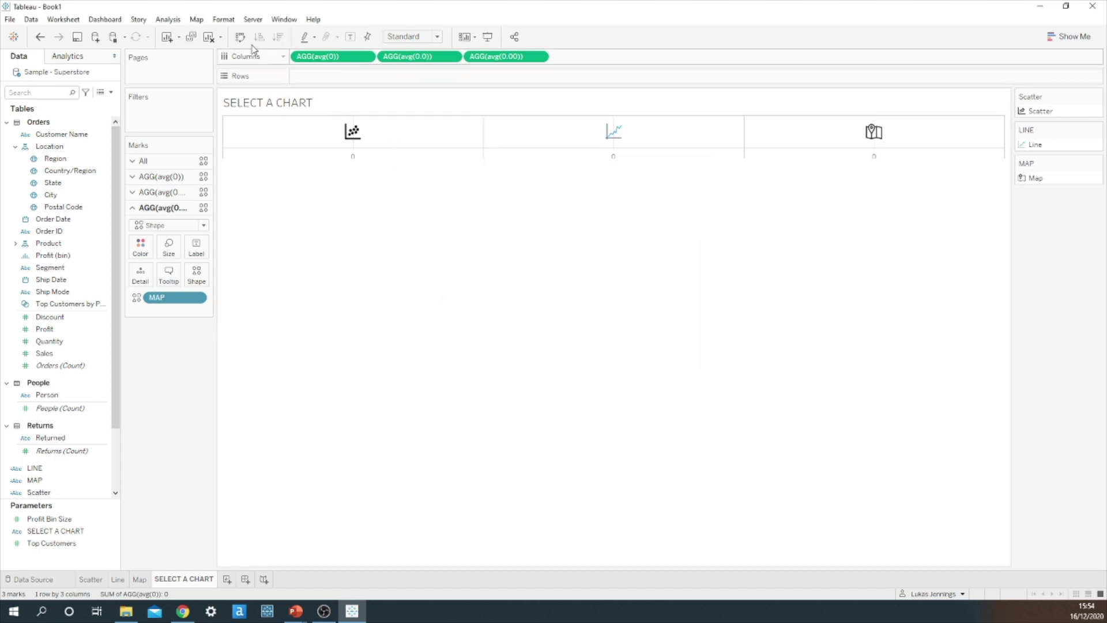
# Step: Fit the sheet to Entire View and enlarge all three chart icons with the Size slider
pyautogui.click(223, 19)
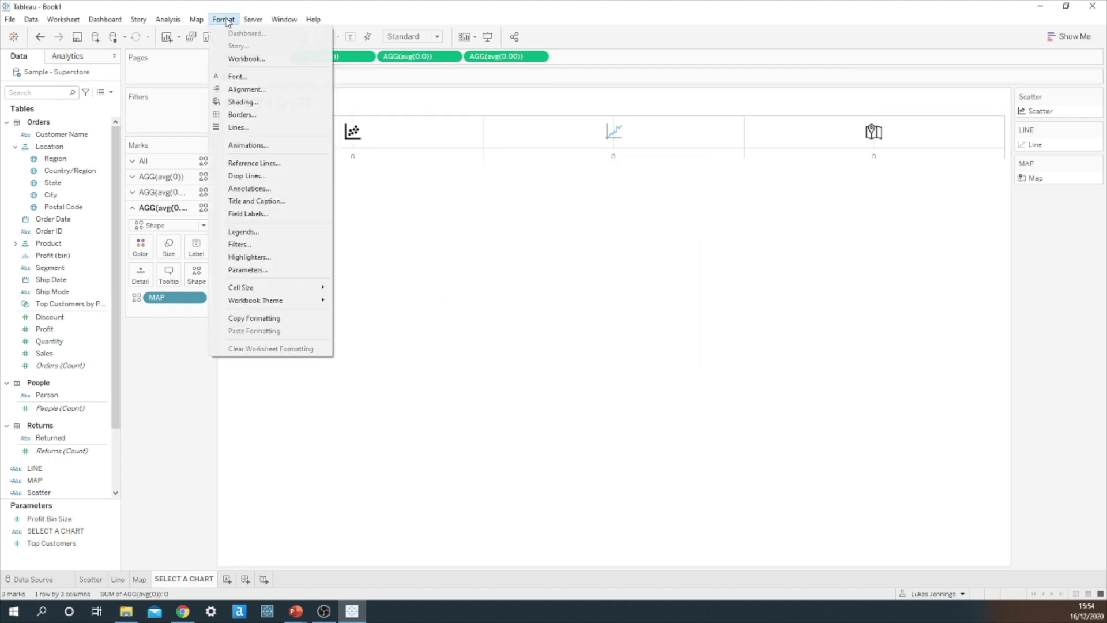
pyautogui.click(238, 127)
pyautogui.click(412, 37)
pyautogui.click(418, 80)
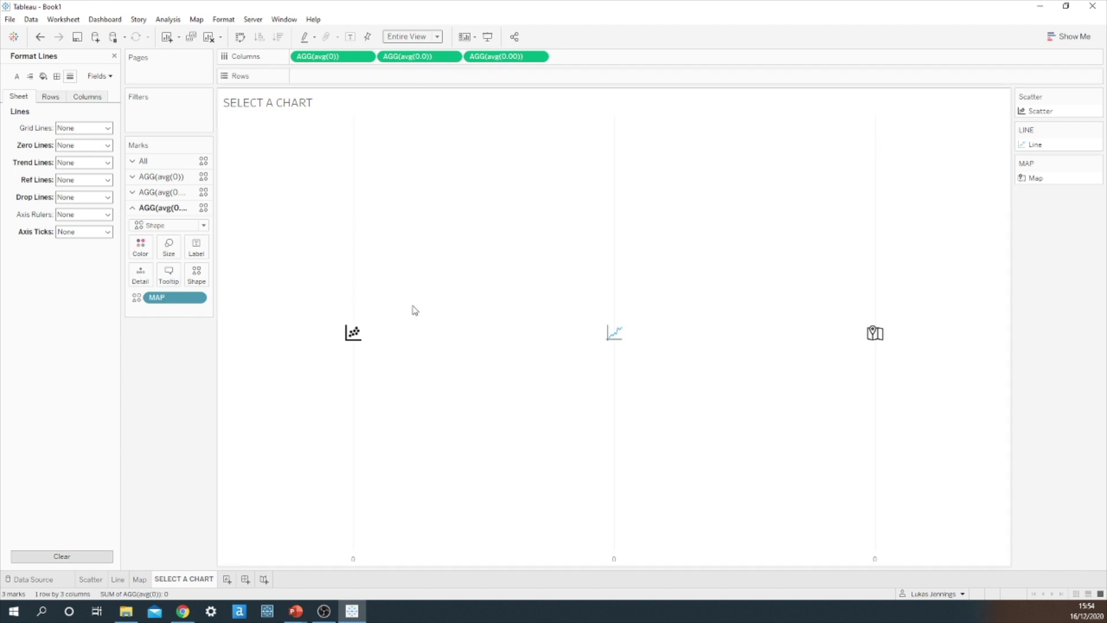
pyautogui.click(144, 161)
pyautogui.click(168, 199)
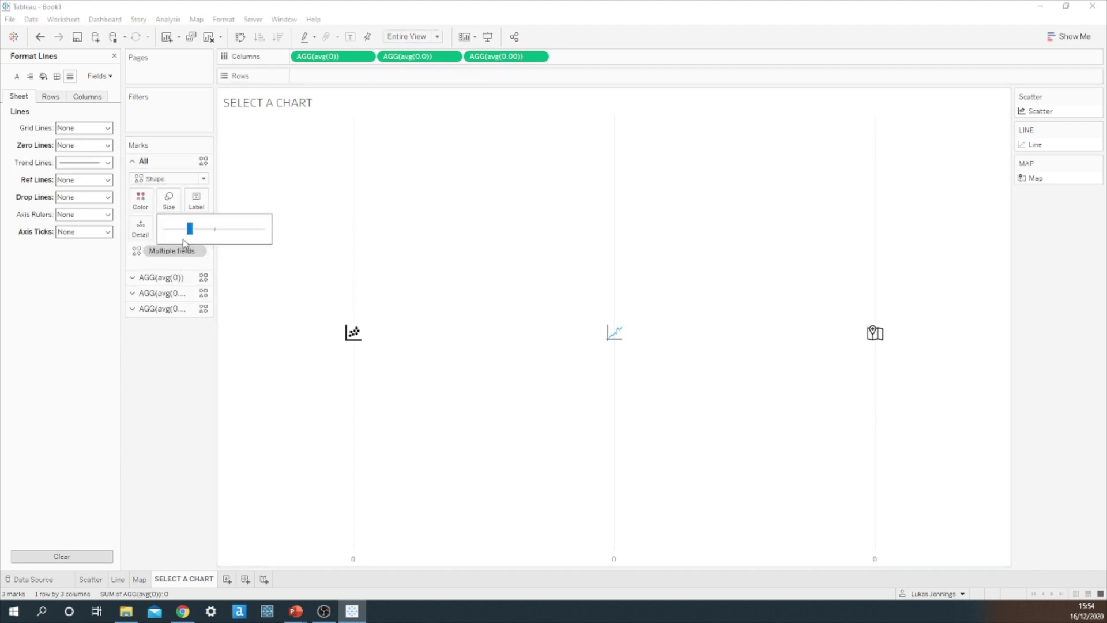
pyautogui.moveTo(189, 229); pyautogui.dragTo(226, 229)
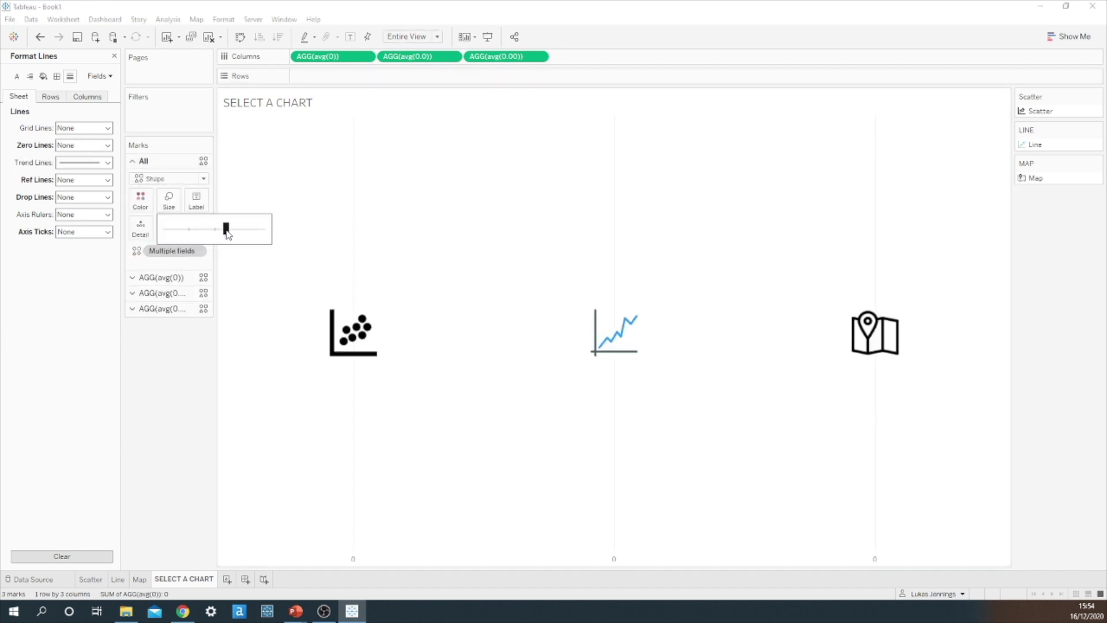
pyautogui.moveTo(226, 231); pyautogui.dragTo(217, 231)
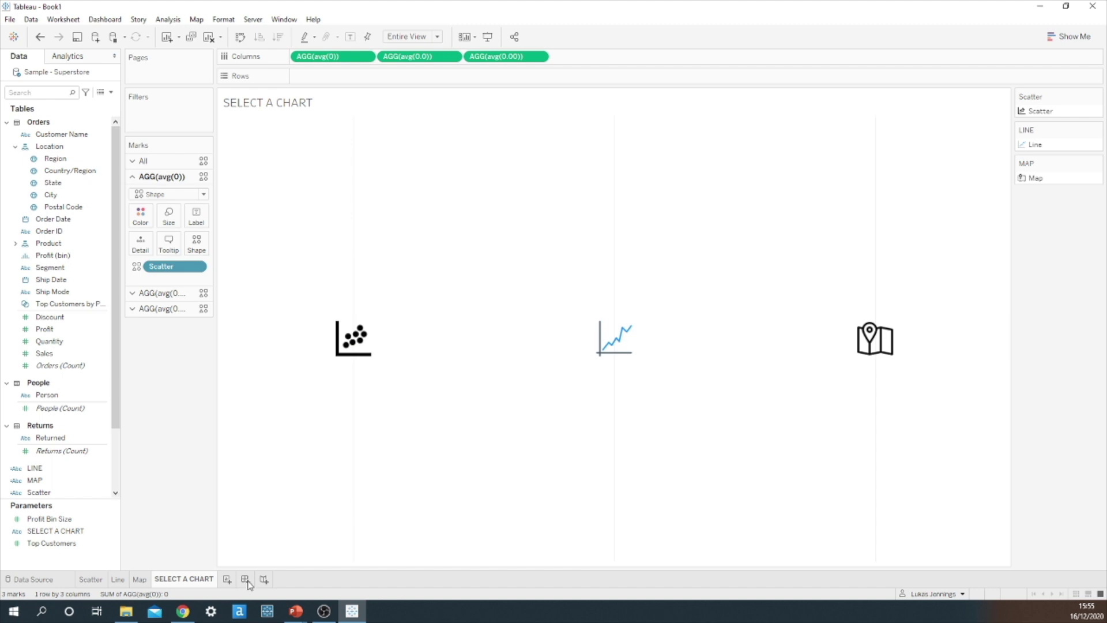
# Step: Create Dashboard 1 with a horizontal container holding the Scatter sheet, removing the parameter card
pyautogui.click(245, 579)
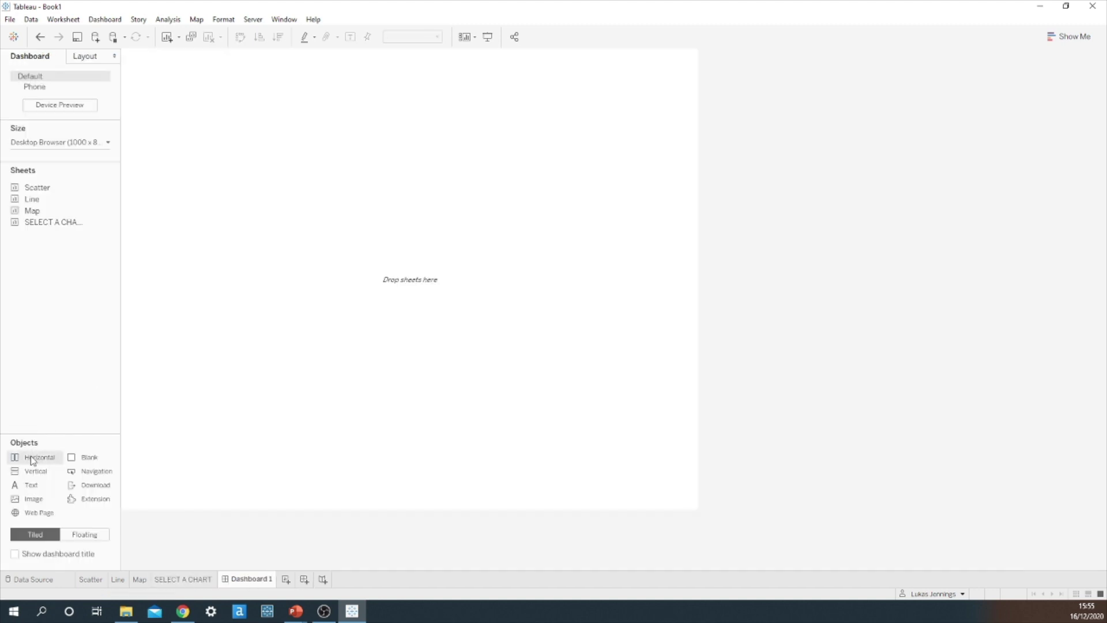
pyautogui.moveTo(32, 459); pyautogui.dragTo(274, 294)
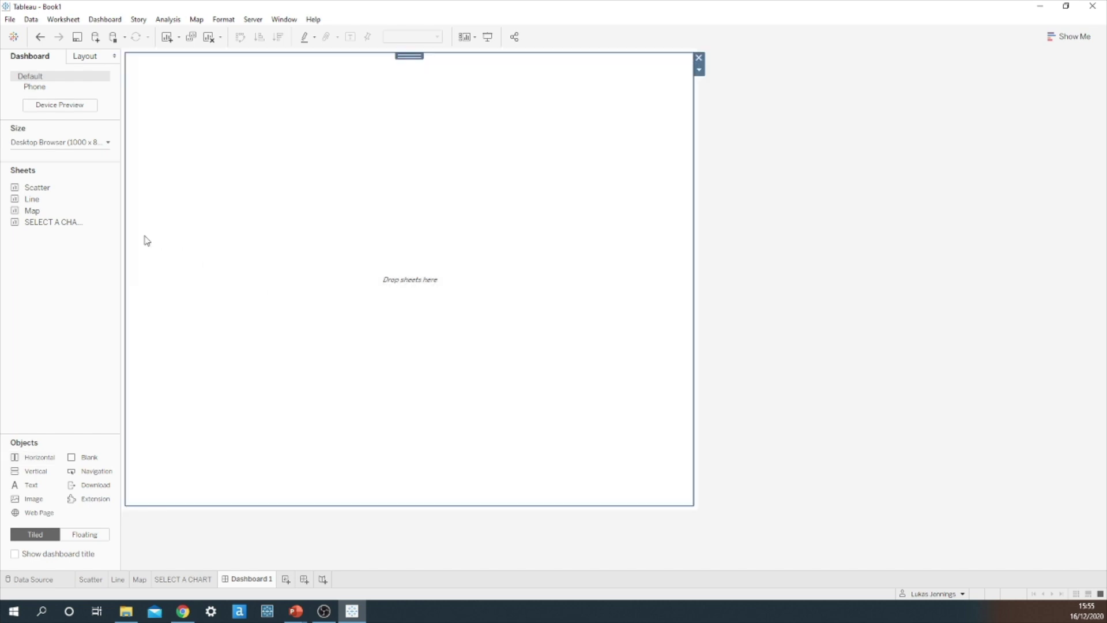
pyautogui.moveTo(60, 199)
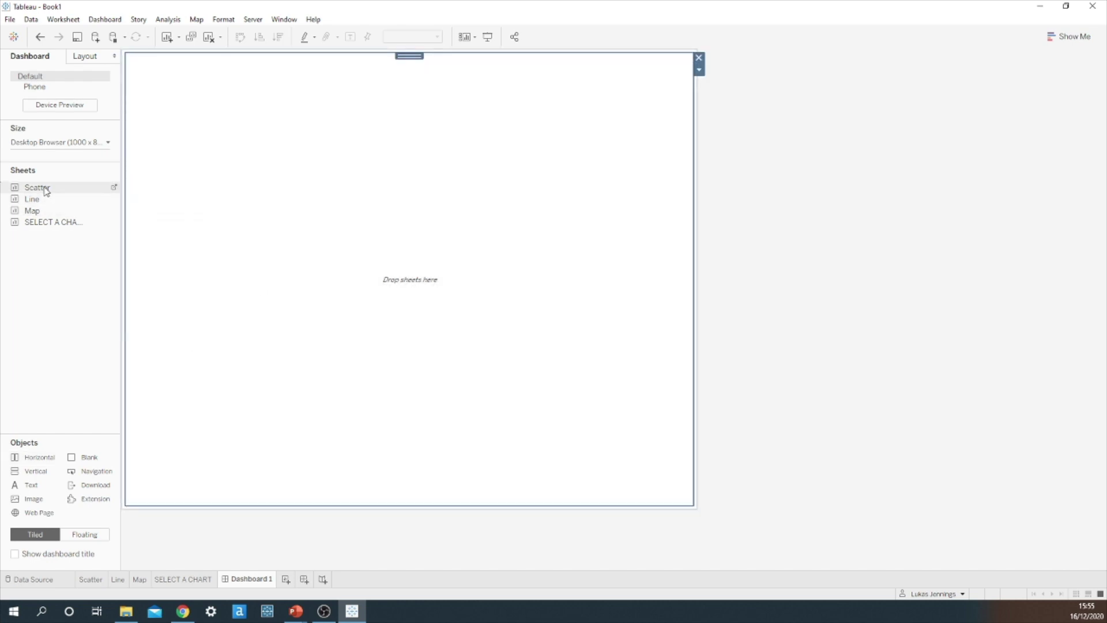
pyautogui.moveTo(46, 190); pyautogui.dragTo(213, 234)
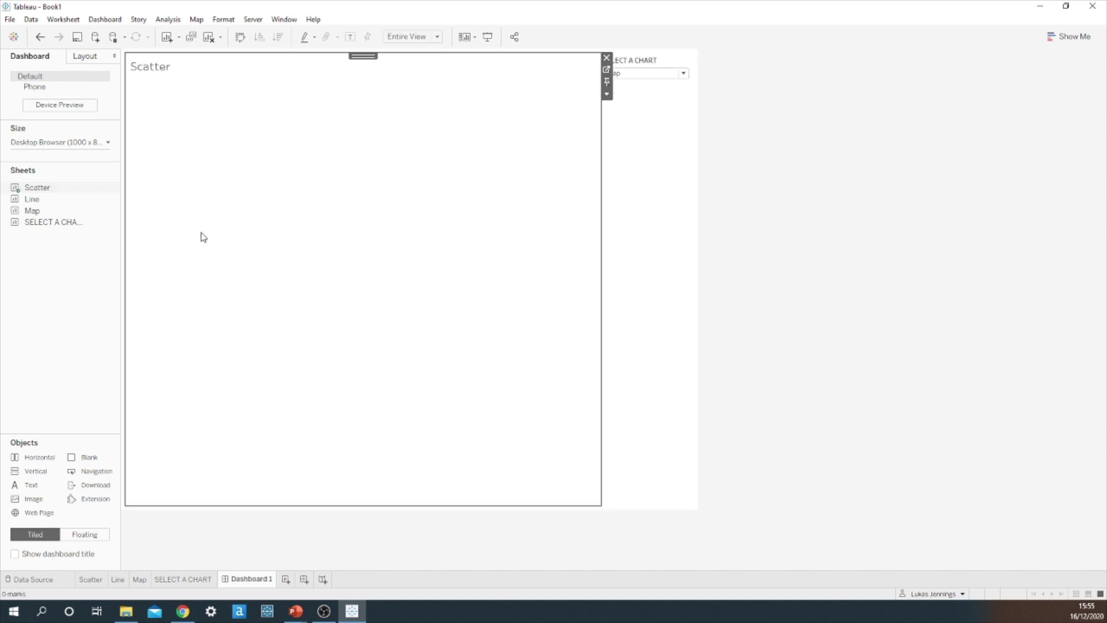
pyautogui.click(667, 64)
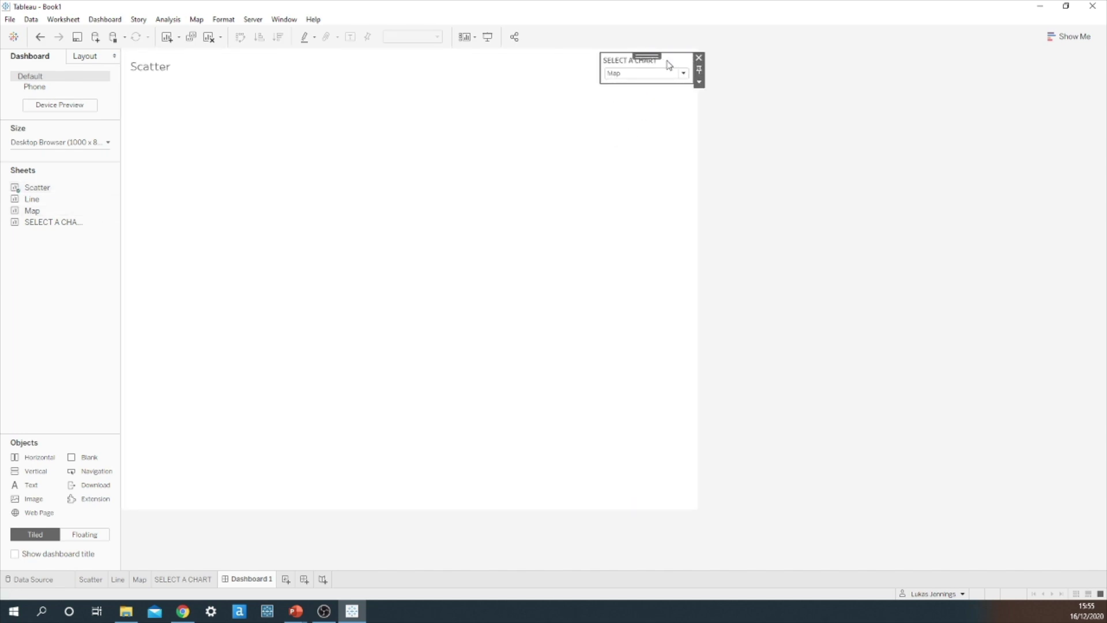
pyautogui.click(699, 58)
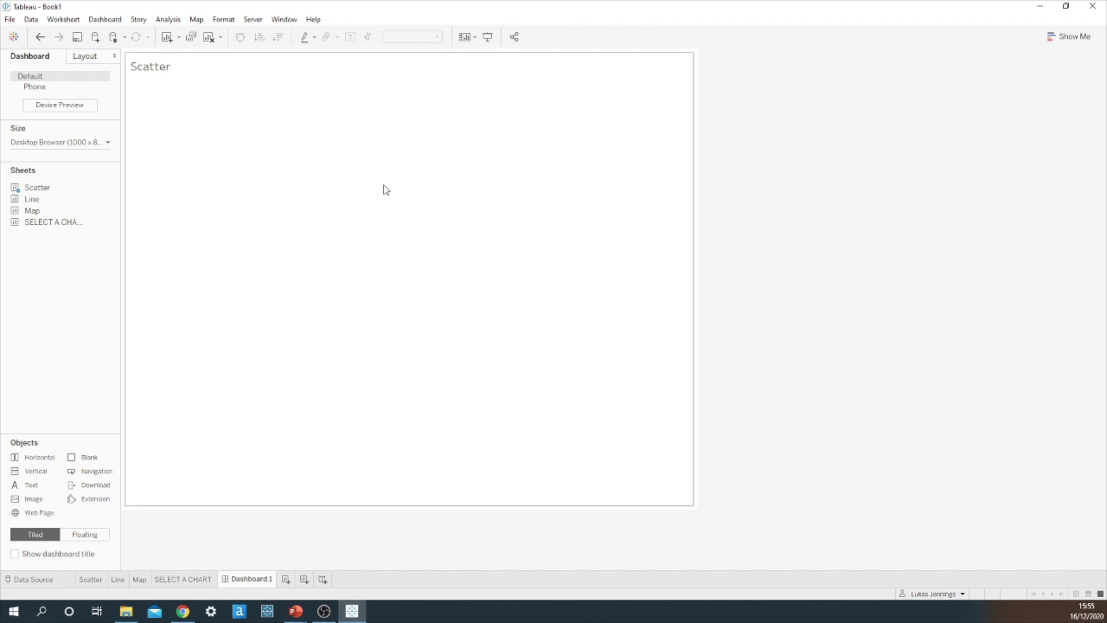
# Step: Add the Line sheet beside Scatter and remove the parameter cards and Sales legend
pyautogui.click(378, 189)
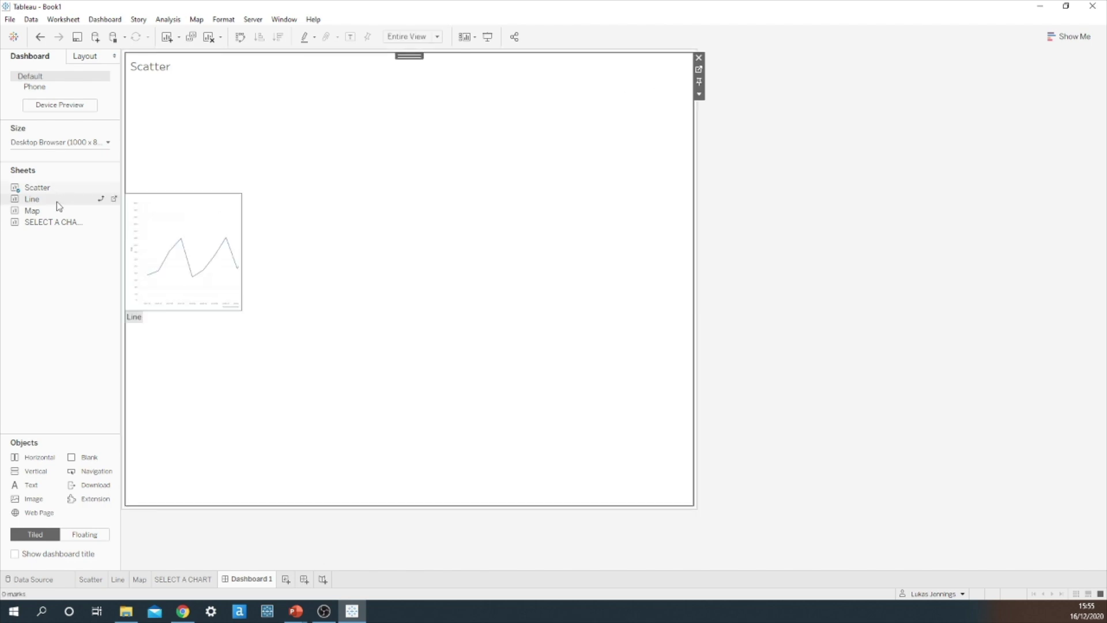
pyautogui.moveTo(57, 202); pyautogui.dragTo(575, 229)
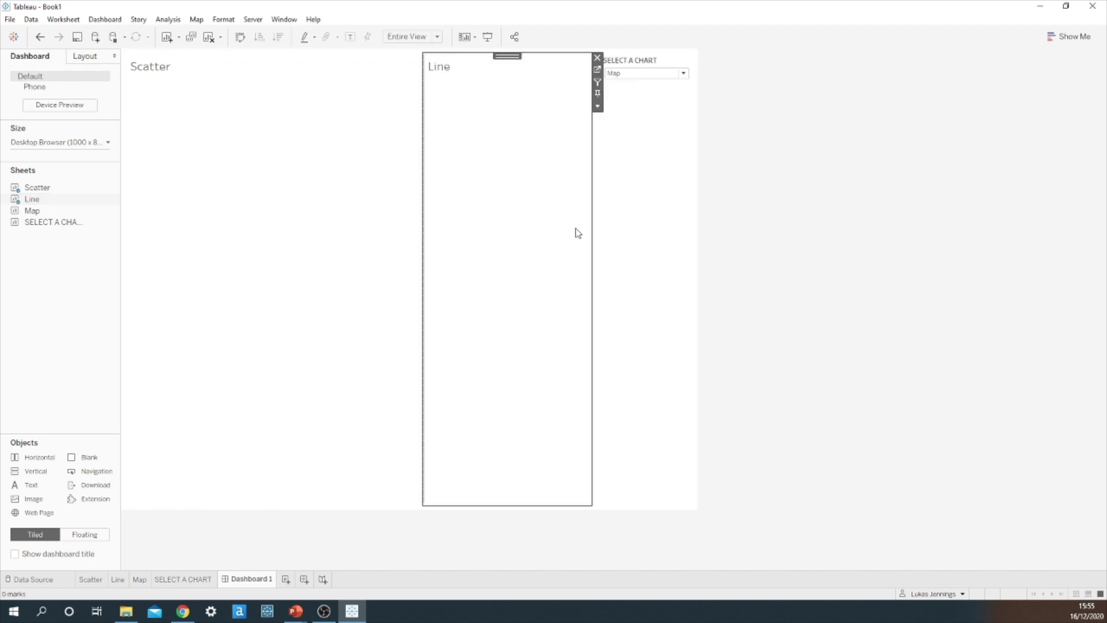
pyautogui.click(662, 69)
pyautogui.click(700, 58)
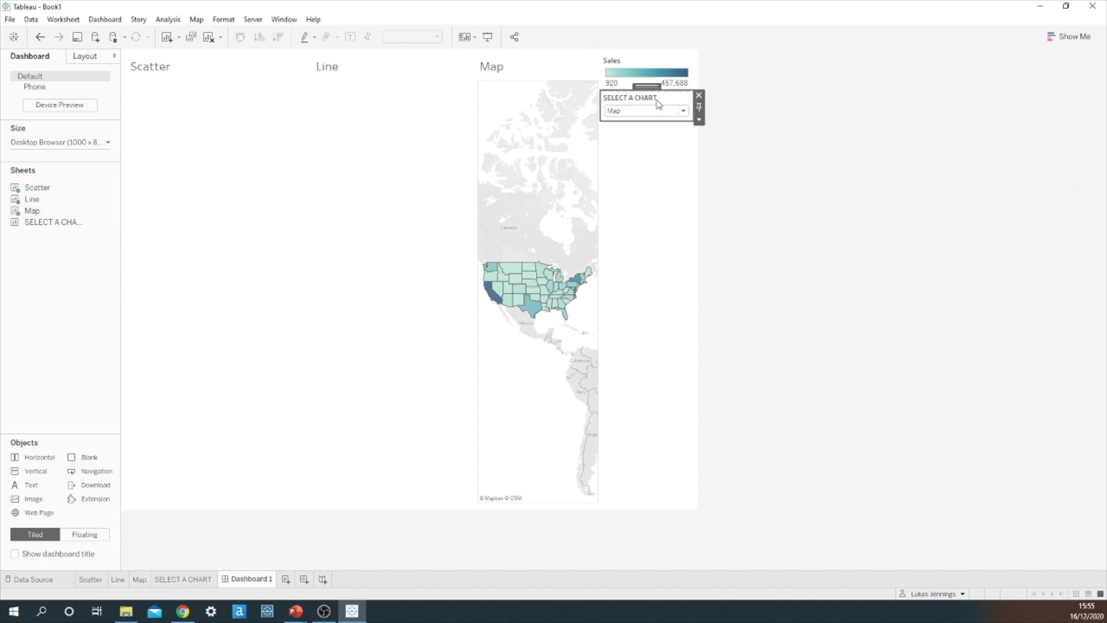
pyautogui.click(668, 105)
pyautogui.click(698, 100)
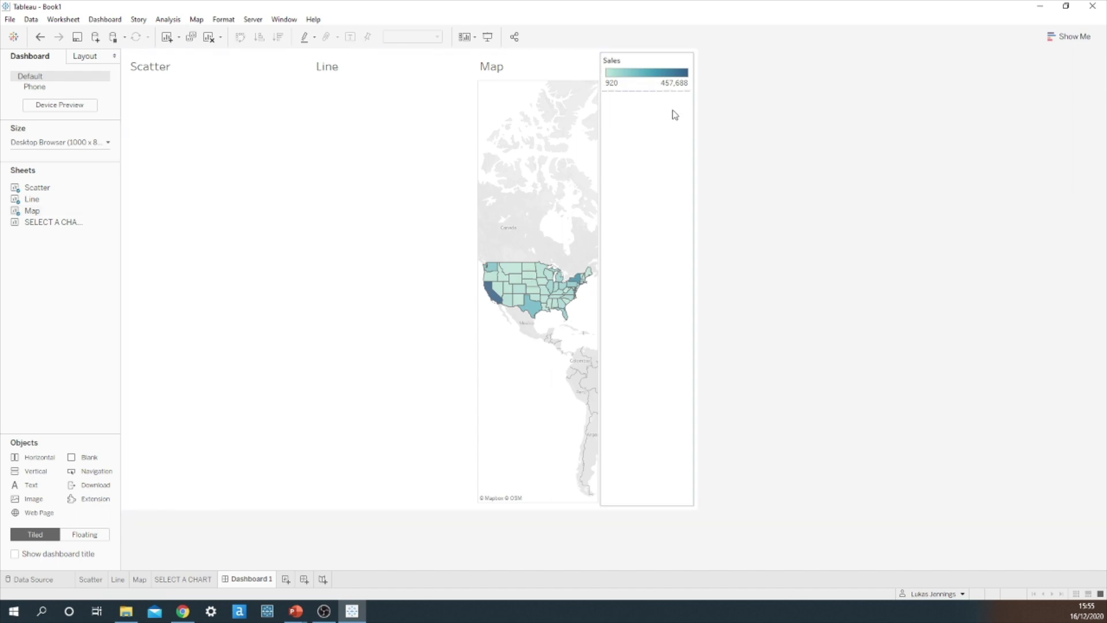
pyautogui.click(663, 60)
pyautogui.click(699, 58)
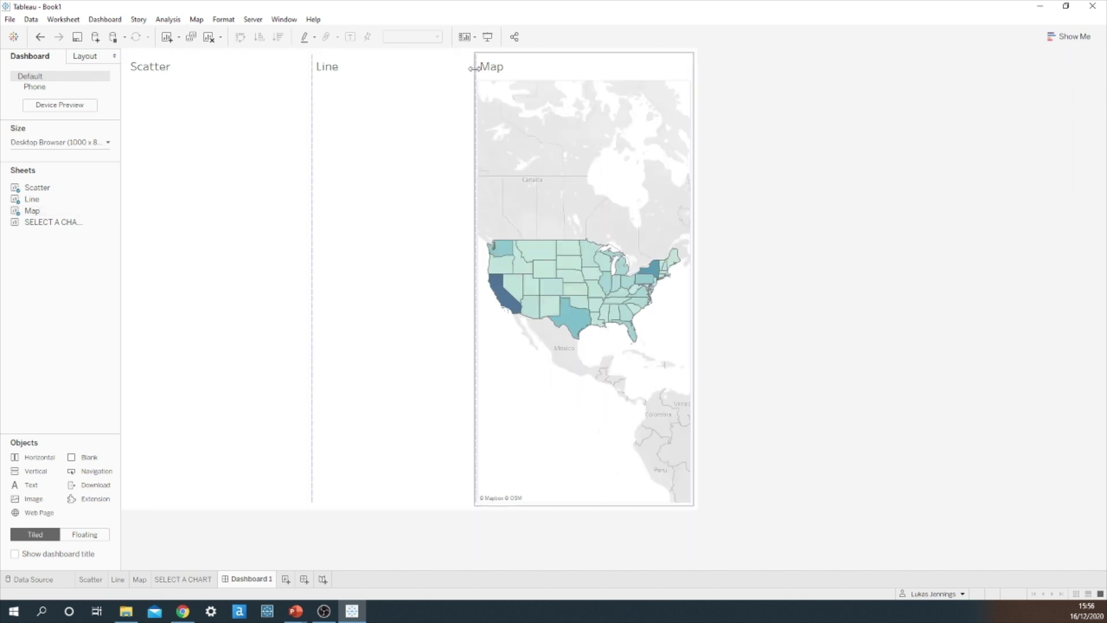
# Step: Hide the titles of the Scatter, Line and Map sheets
pyautogui.rightClick(166, 67)
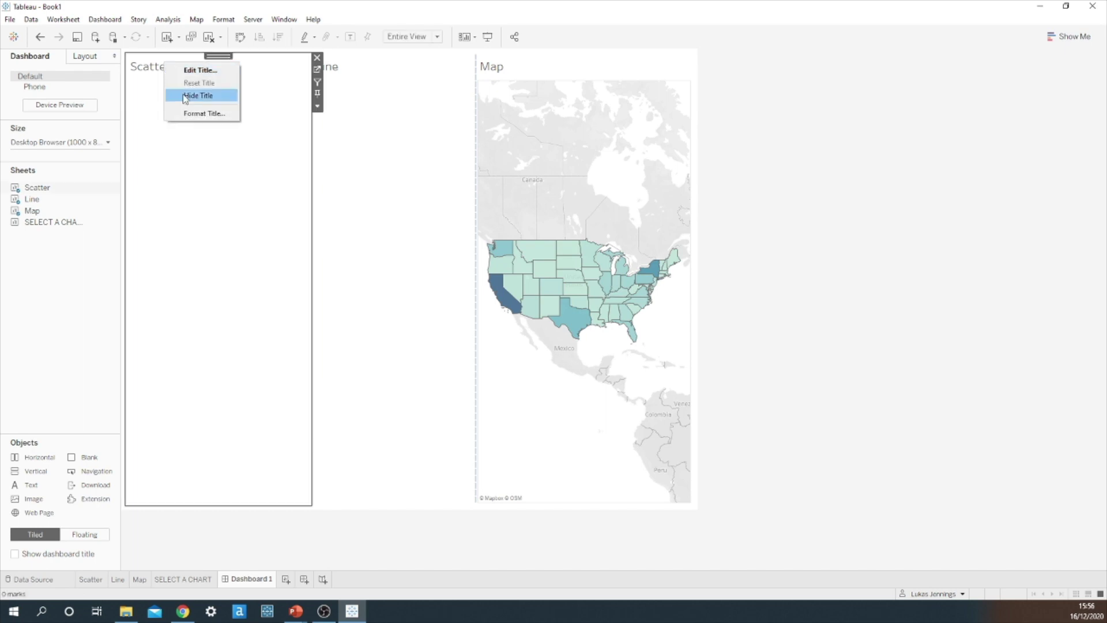
pyautogui.click(184, 96)
pyautogui.rightClick(158, 66)
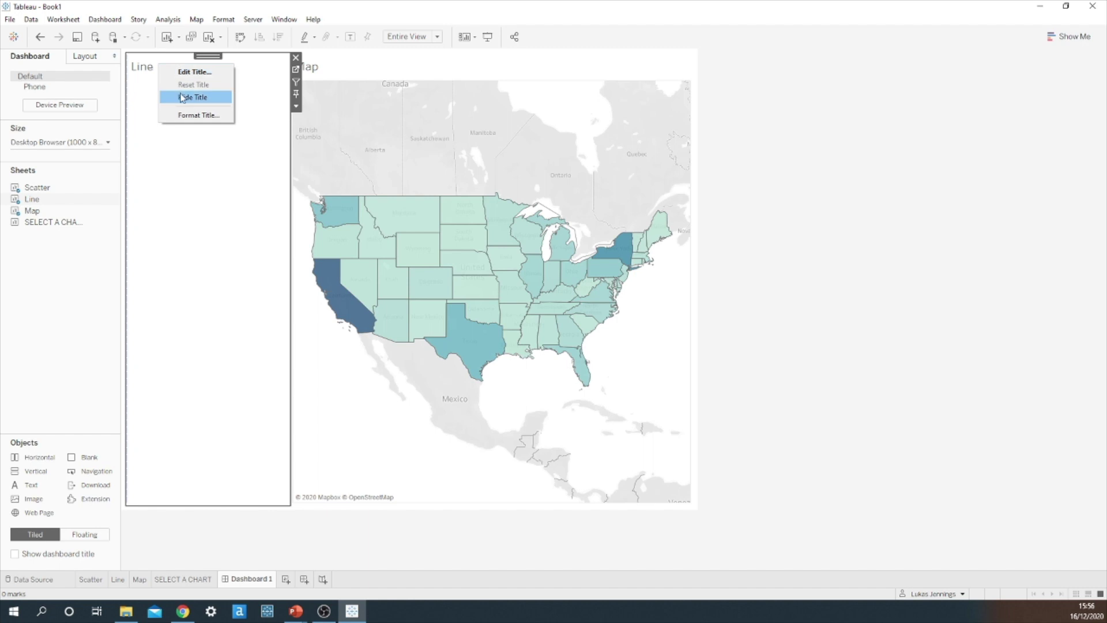
pyautogui.click(185, 98)
pyautogui.rightClick(161, 66)
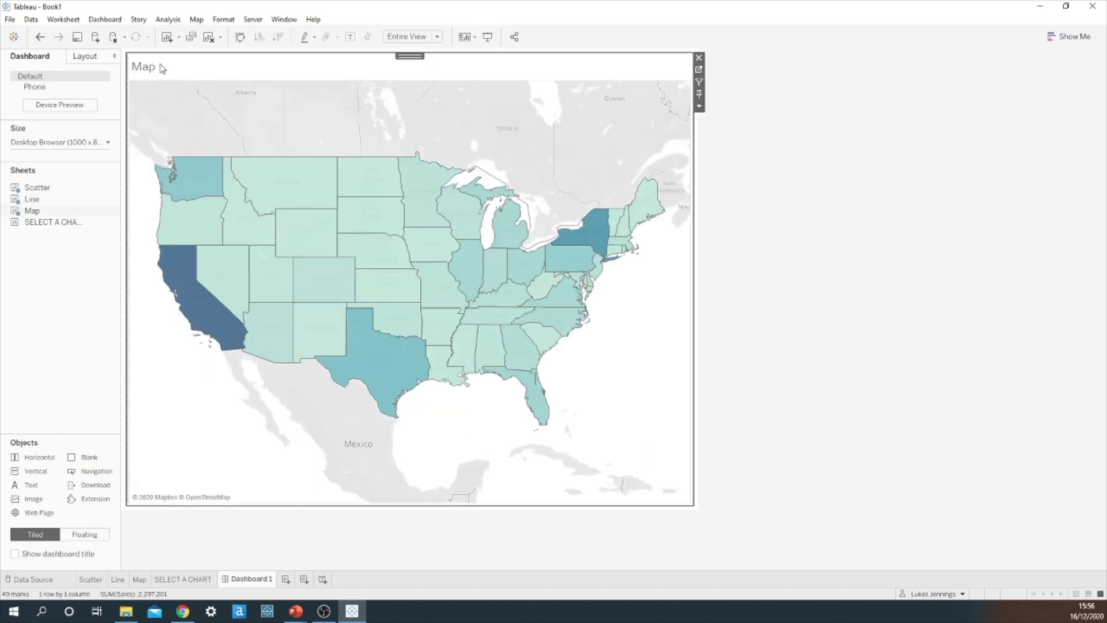
pyautogui.click(186, 98)
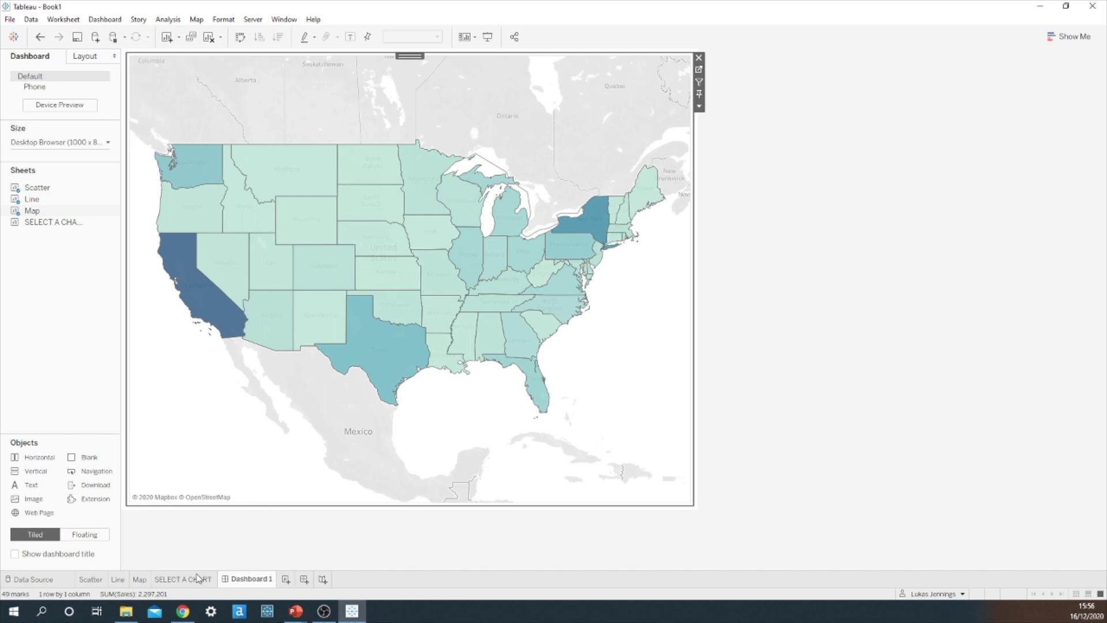
# Step: Place the SELECT A CHART sheet above the map as a short strip
pyautogui.moveTo(53, 222)
pyautogui.mouseDown()
pyautogui.moveTo(256, 245)
pyautogui.moveTo(313, 107)
pyautogui.moveTo(360, 46)
pyautogui.moveTo(360, 60)
pyautogui.mouseUp()
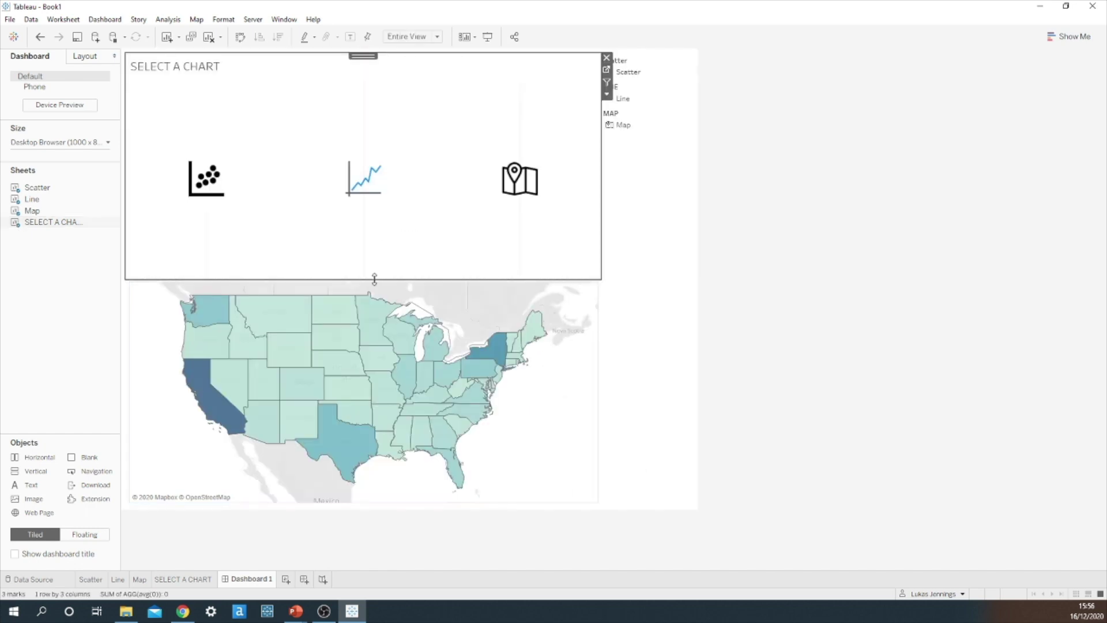
pyautogui.moveTo(374, 279); pyautogui.dragTo(375, 136)
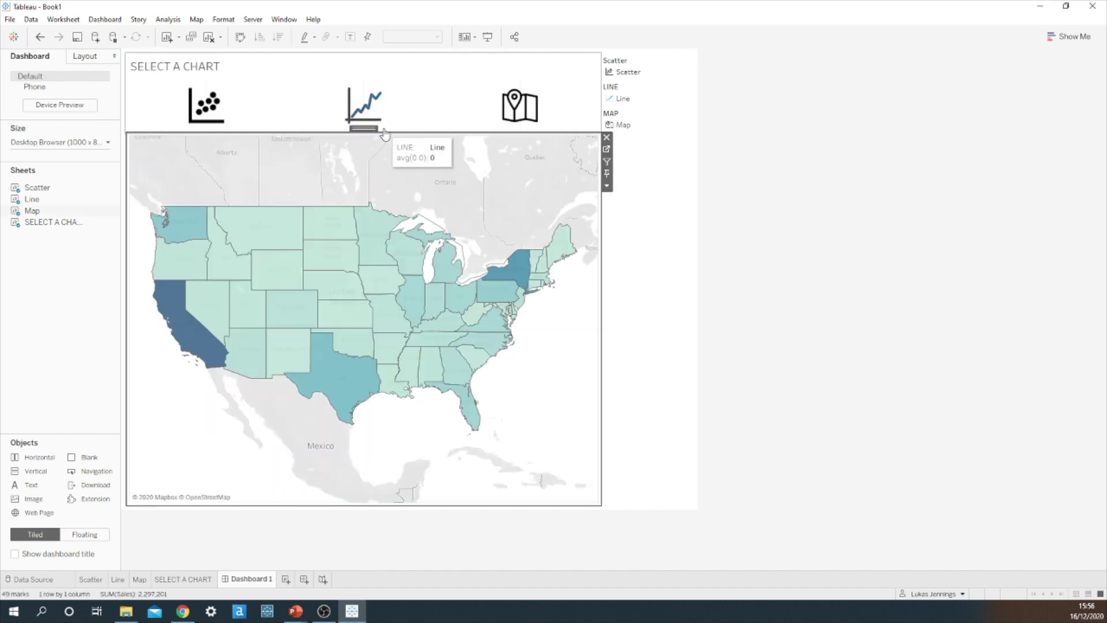
pyautogui.click(414, 118)
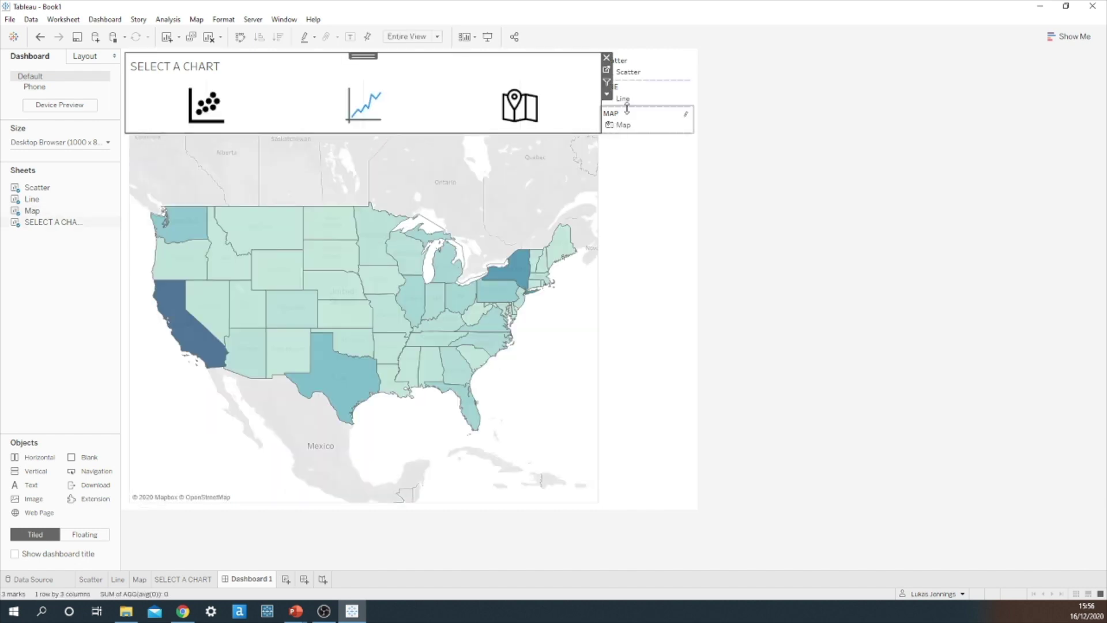
# Step: Remove the MAP, LINE and Scatter shape legends so the icons widen
pyautogui.click(657, 123)
pyautogui.click(701, 111)
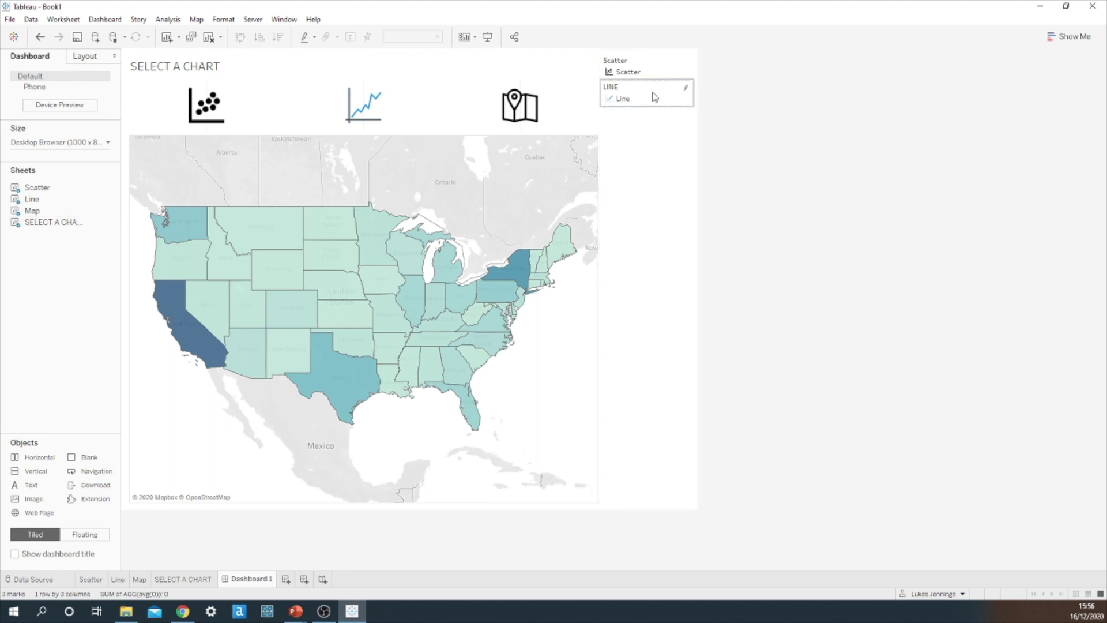
pyautogui.click(655, 97)
pyautogui.click(699, 84)
pyautogui.click(660, 68)
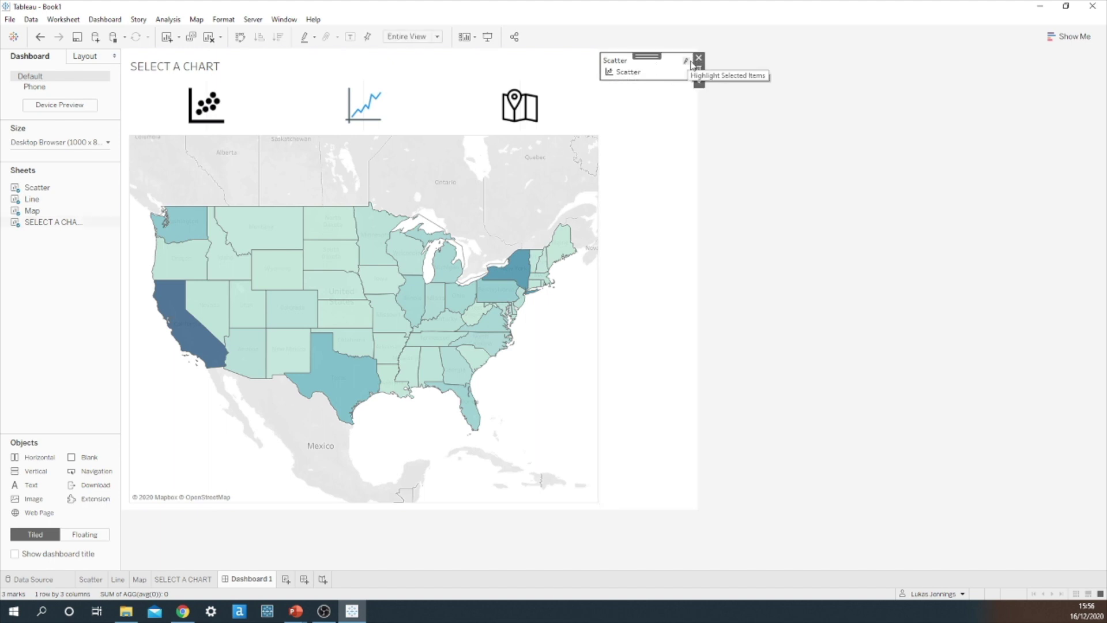
pyautogui.click(698, 58)
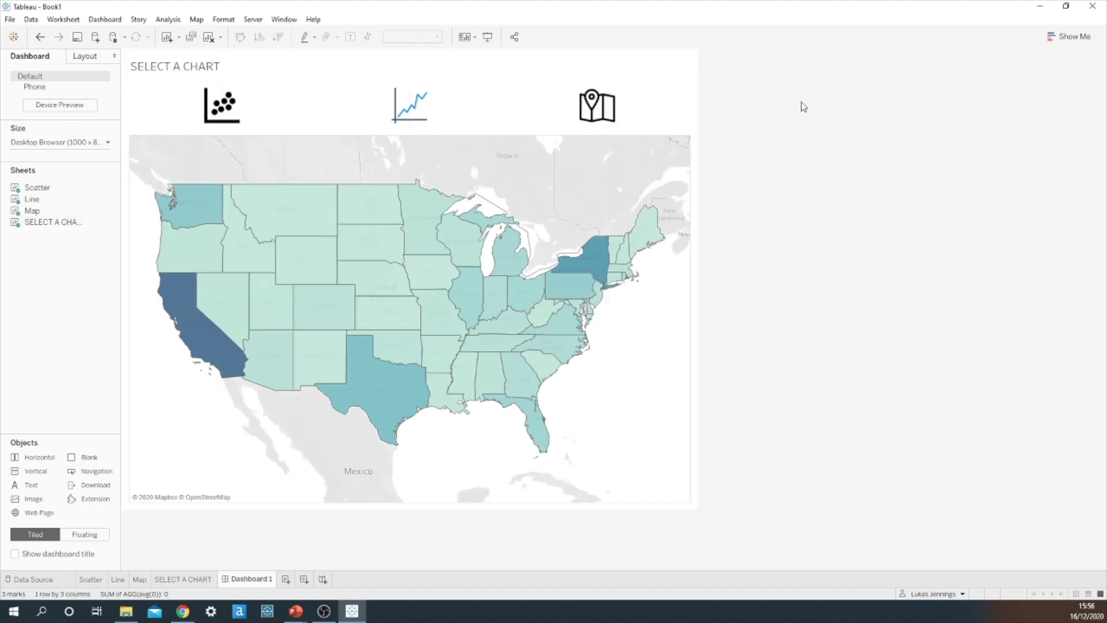
# Step: Add a Change Parameter action 'Scatter': SELECT A CHART source only, parameter SELECT A CHART, field Scatter
pyautogui.click(113, 22)
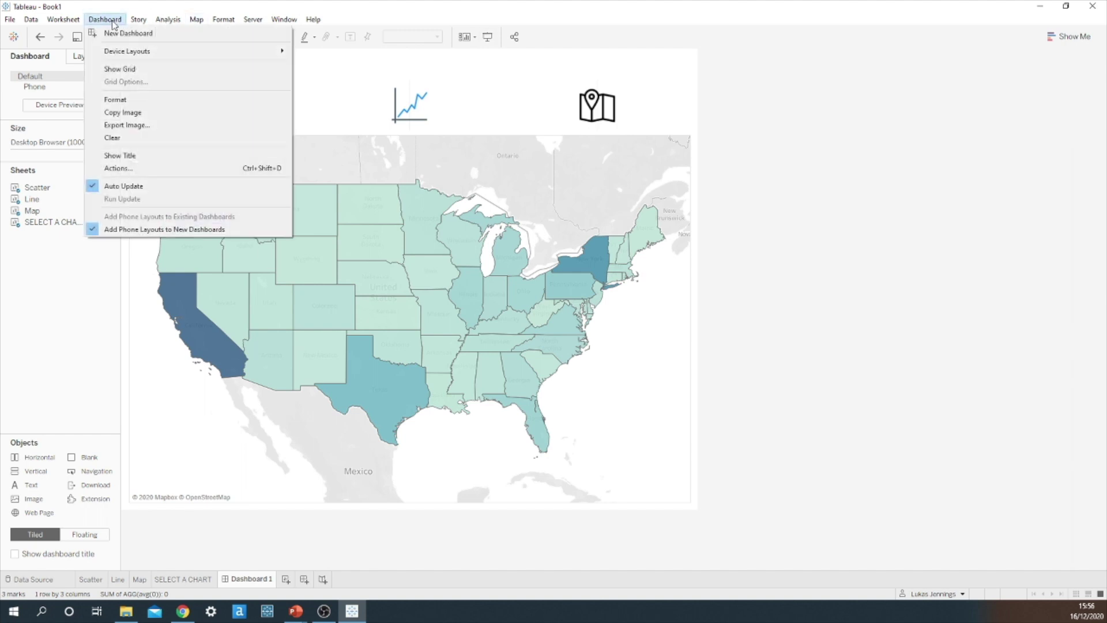
pyautogui.click(127, 169)
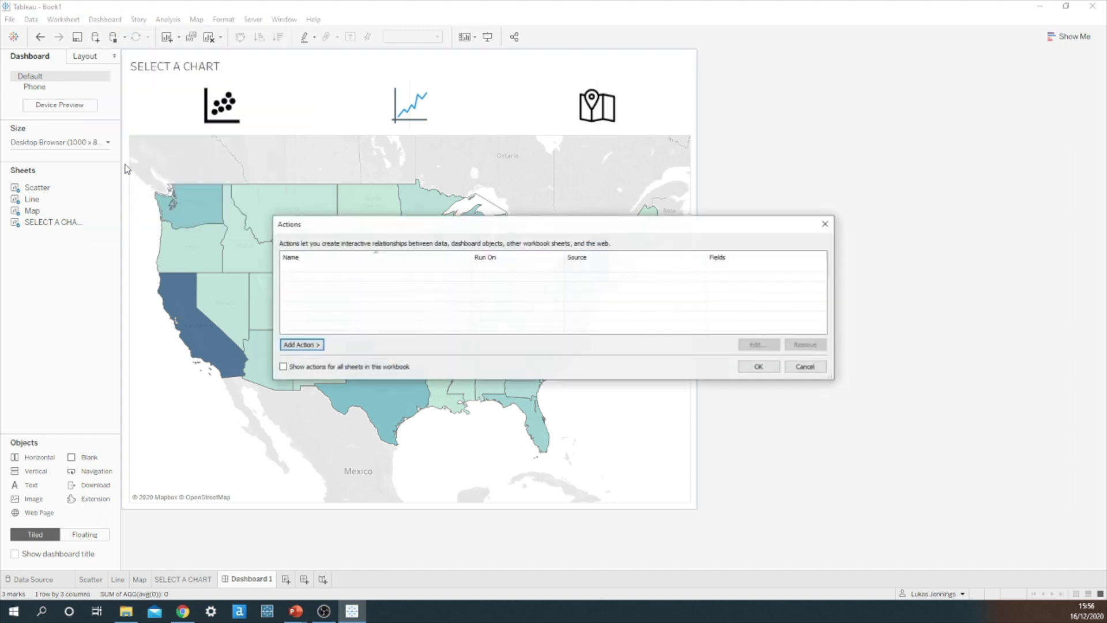
pyautogui.click(306, 345)
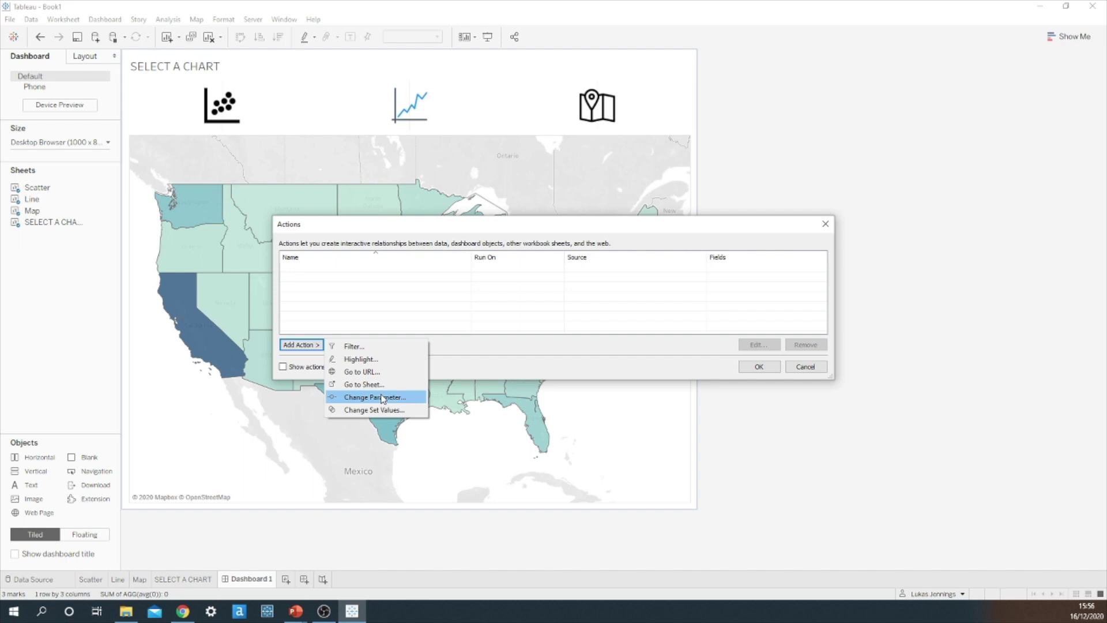
pyautogui.click(382, 397)
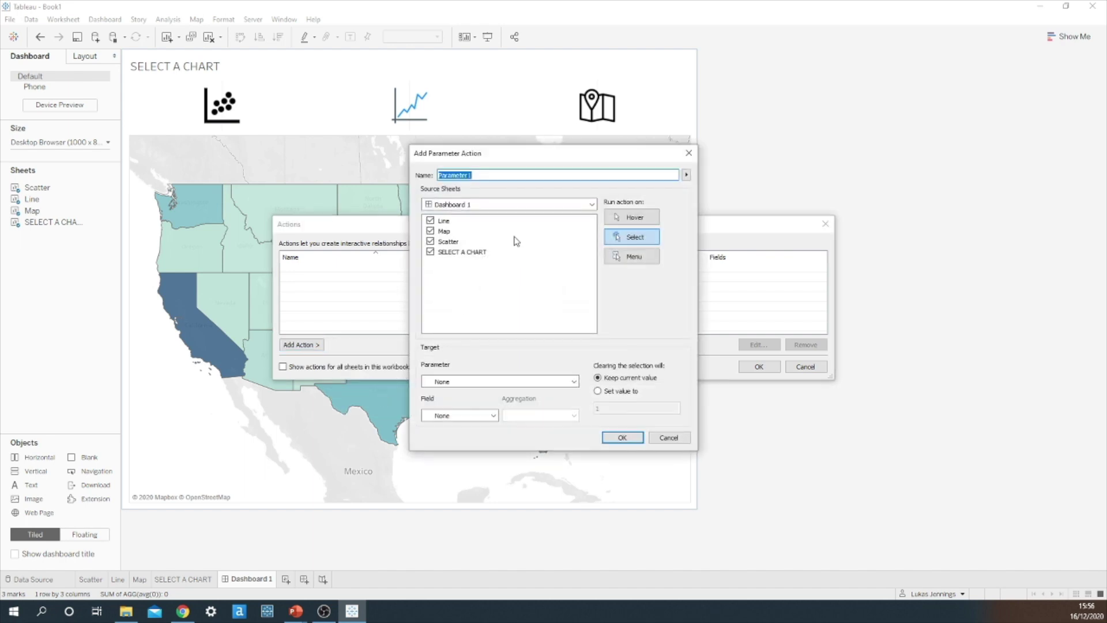
pyautogui.write('Scatter')
pyautogui.click(430, 241)
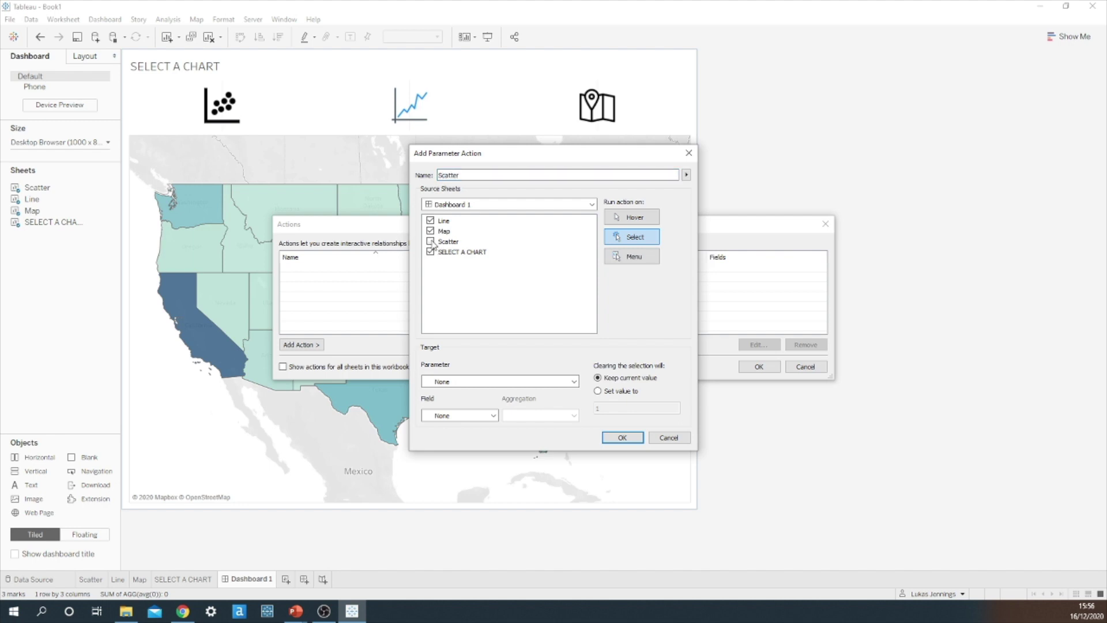
pyautogui.click(430, 231)
pyautogui.click(430, 220)
pyautogui.click(453, 382)
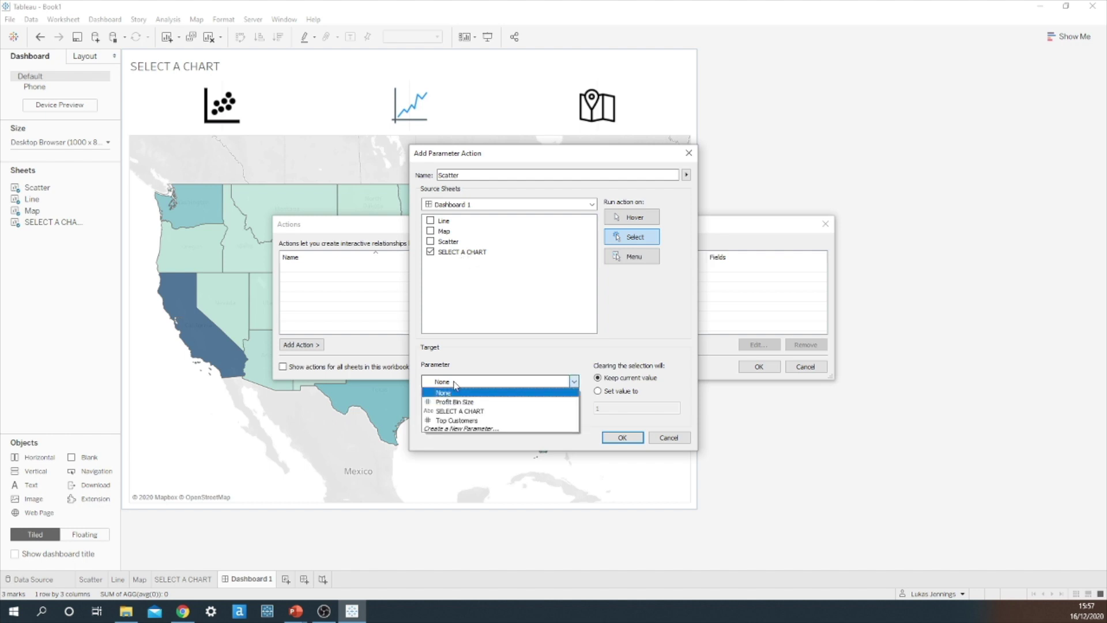
pyautogui.click(468, 411)
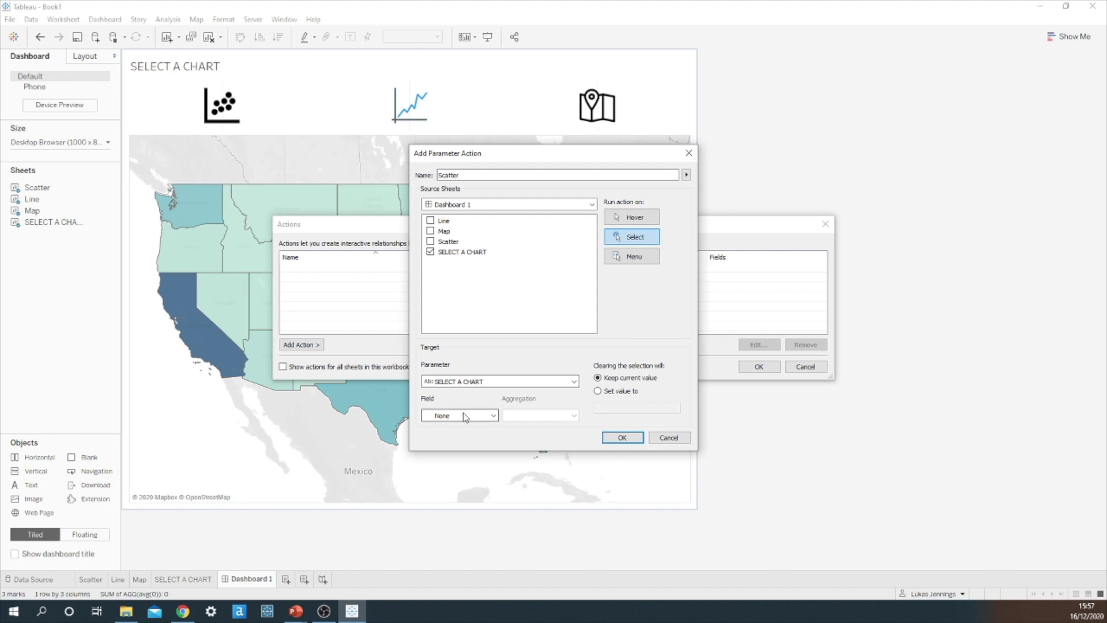
pyautogui.click(464, 416)
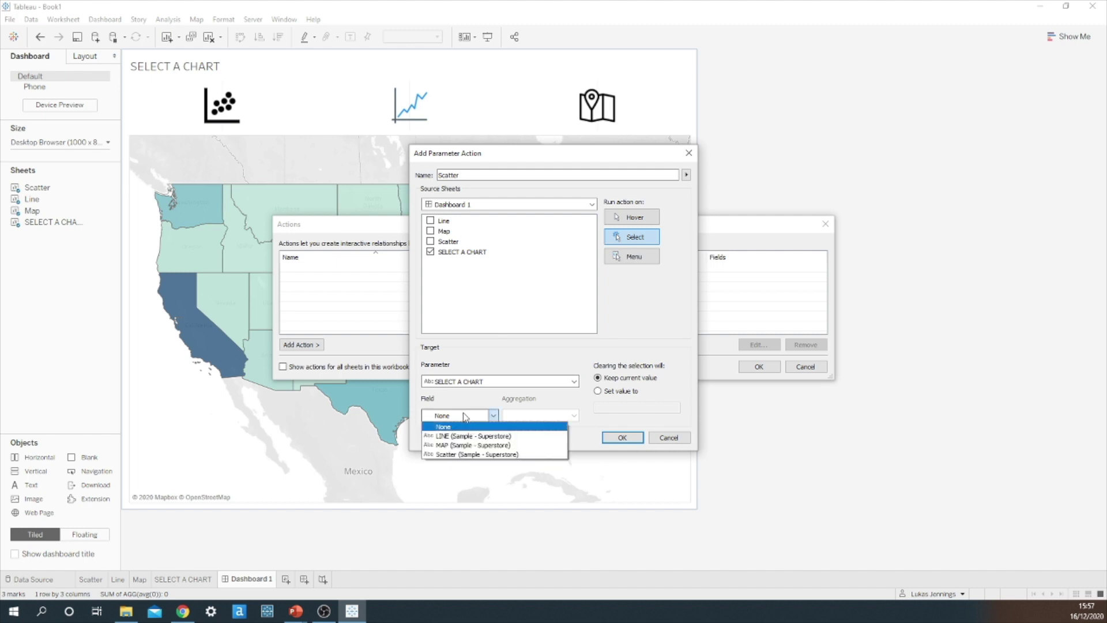
pyautogui.click(461, 454)
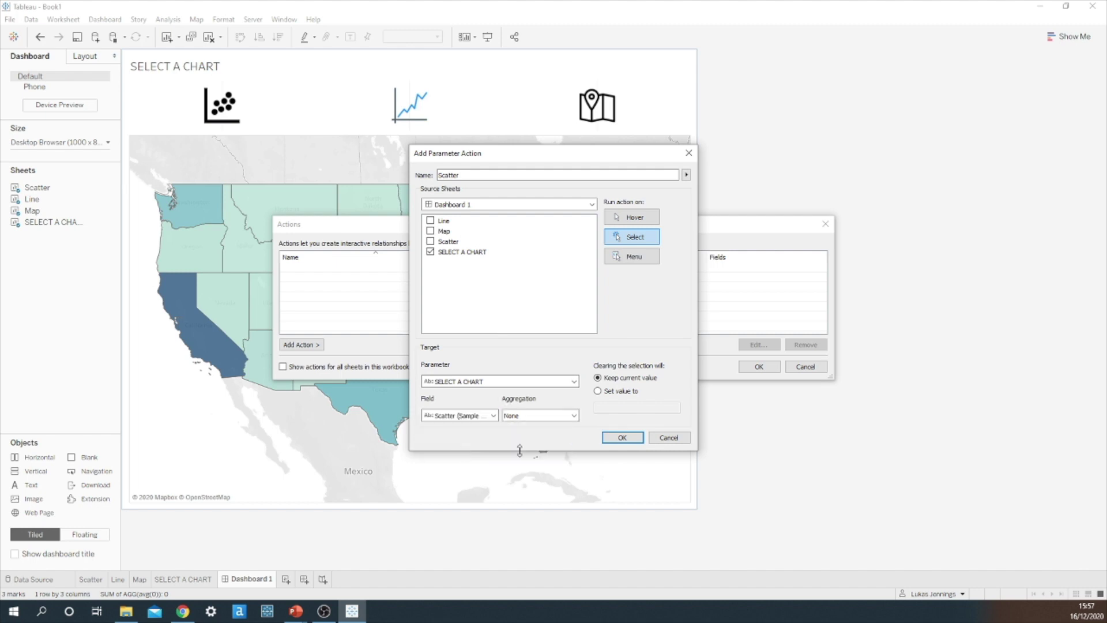
pyautogui.click(622, 437)
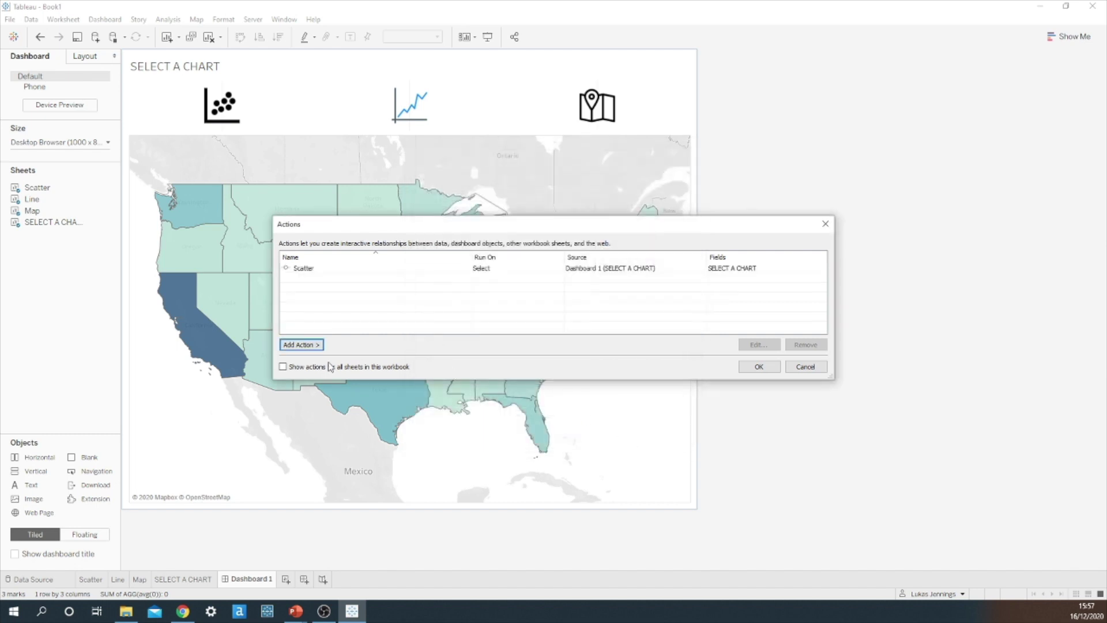
# Step: Add a Change Parameter action 'Line': SELECT A CHART source only, parameter SELECT A CHART, field LINE
pyautogui.click(302, 344)
pyautogui.click(374, 399)
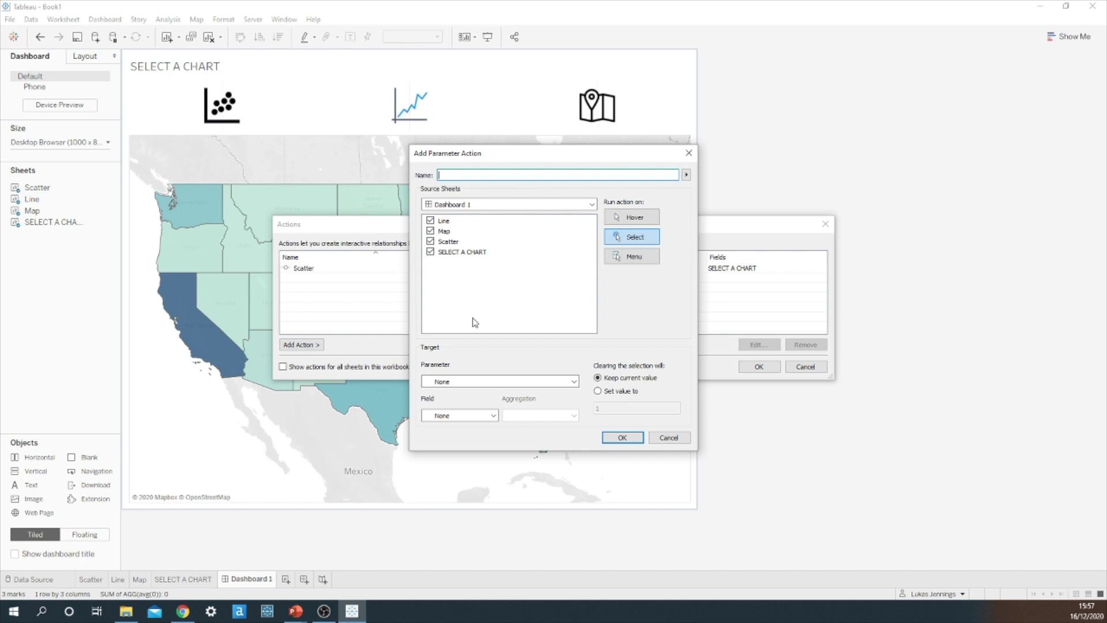
pyautogui.write('Line')
pyautogui.click(430, 241)
pyautogui.click(430, 231)
pyautogui.click(431, 220)
pyautogui.click(454, 383)
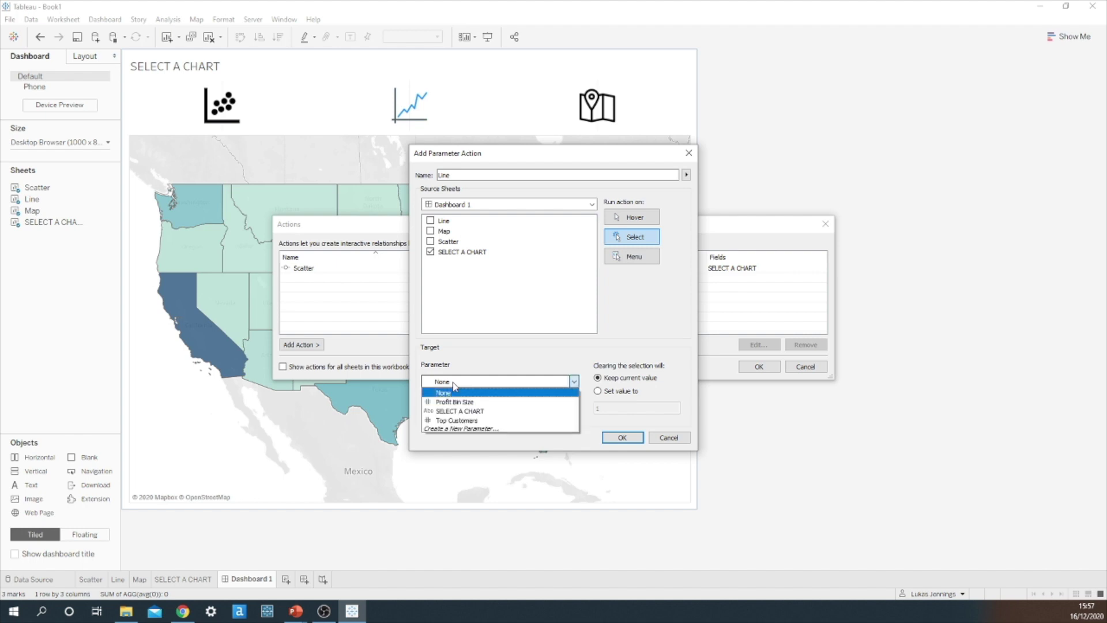
pyautogui.click(460, 410)
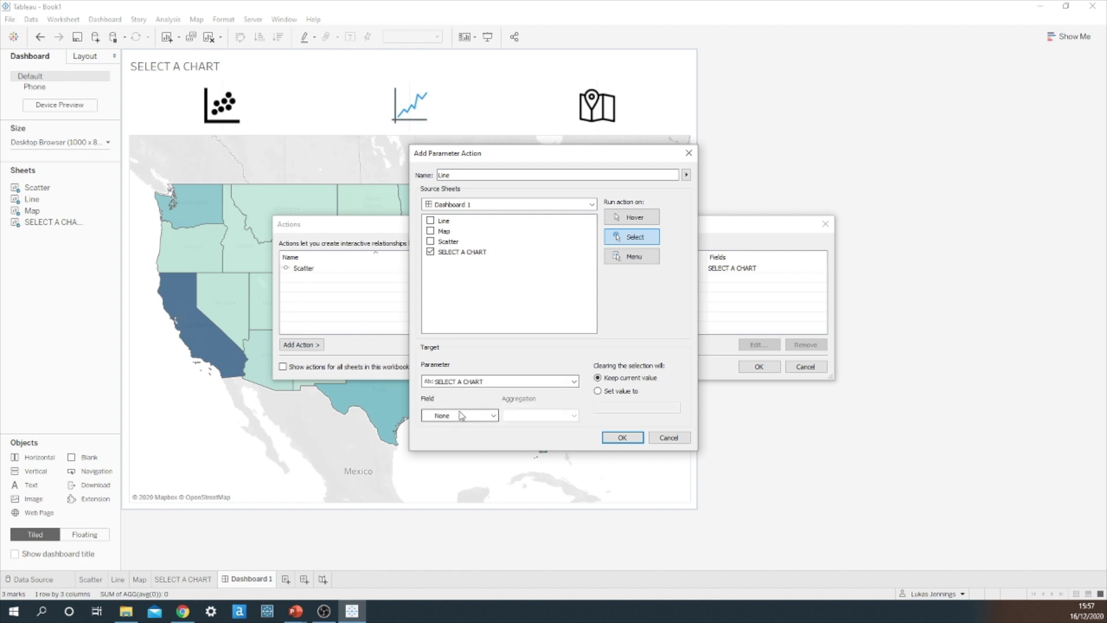
pyautogui.click(455, 416)
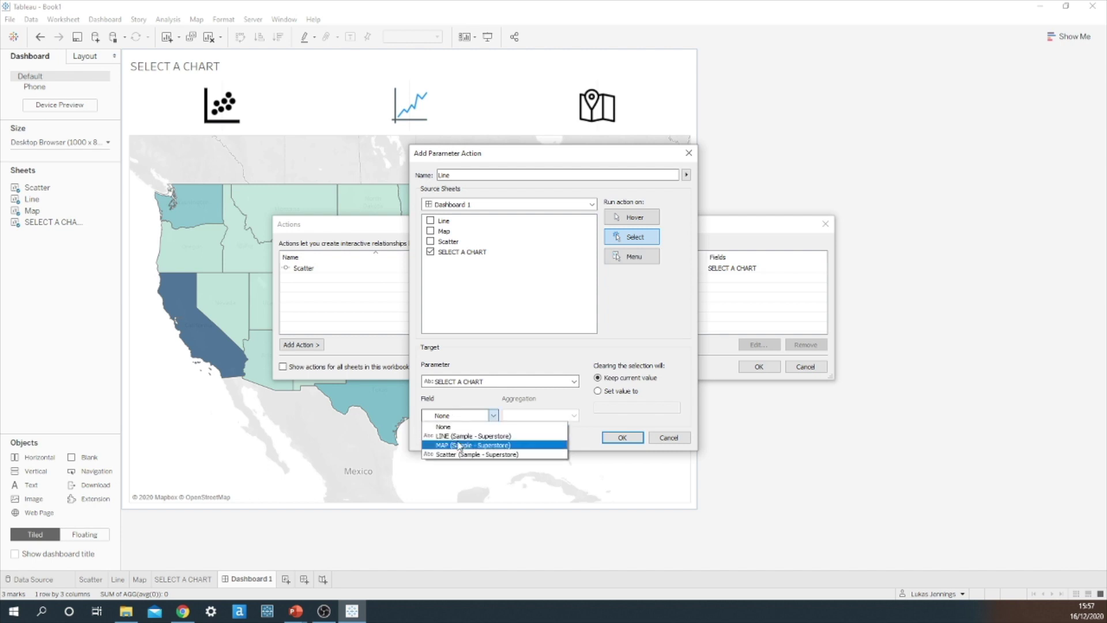
pyautogui.click(459, 436)
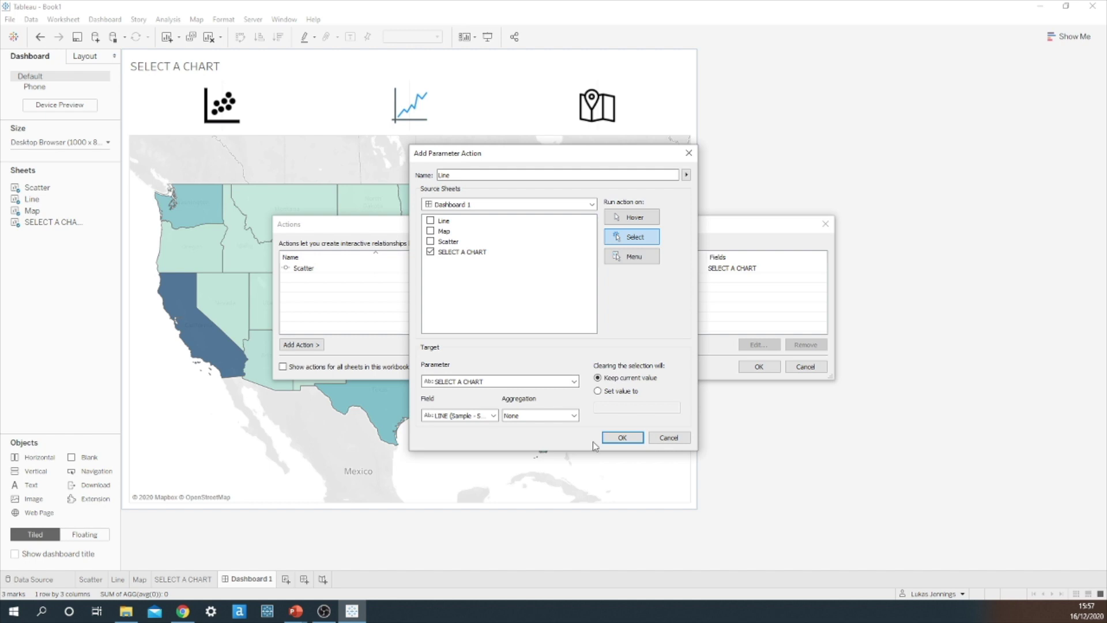
pyautogui.click(615, 438)
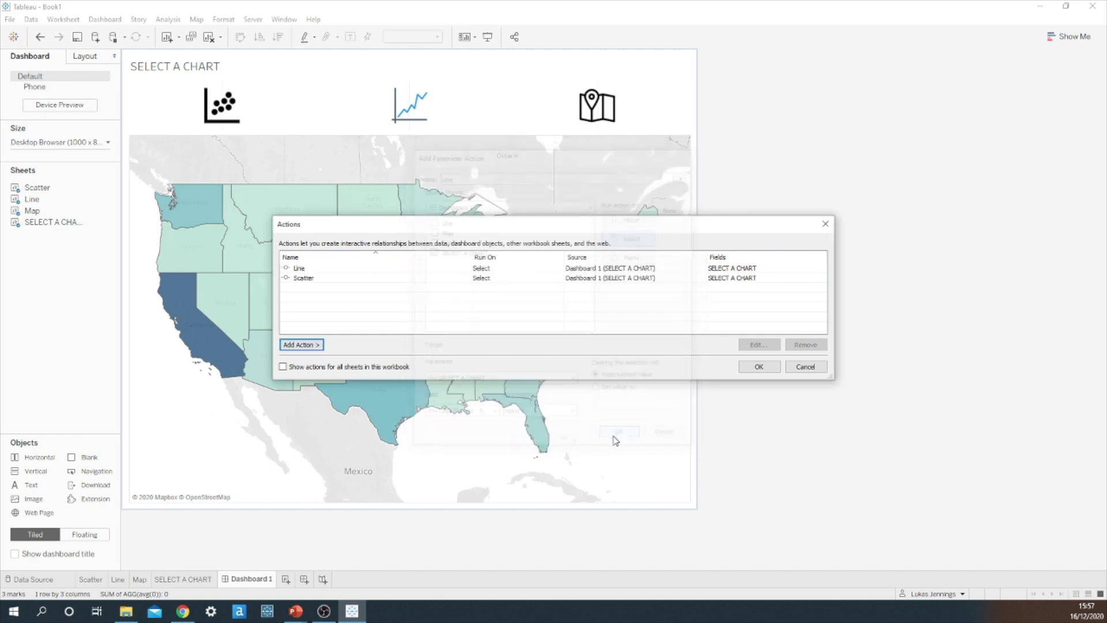
# Step: Add a 'Map' change-parameter action setting SELECT A CHART from the MAP field, then close Actions
pyautogui.click(295, 344)
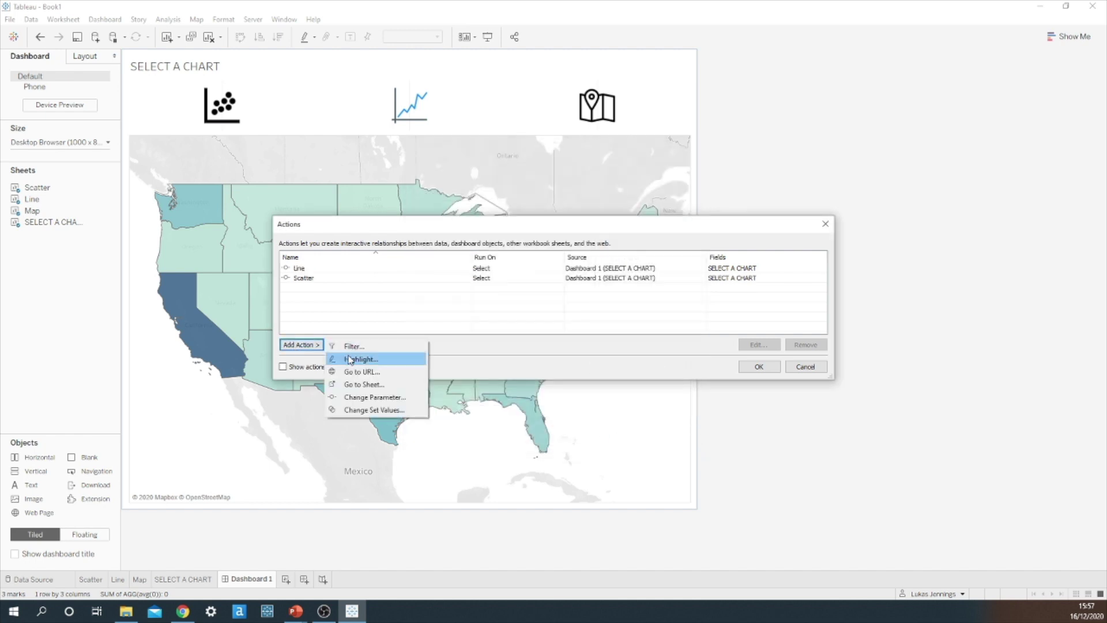
pyautogui.click(375, 397)
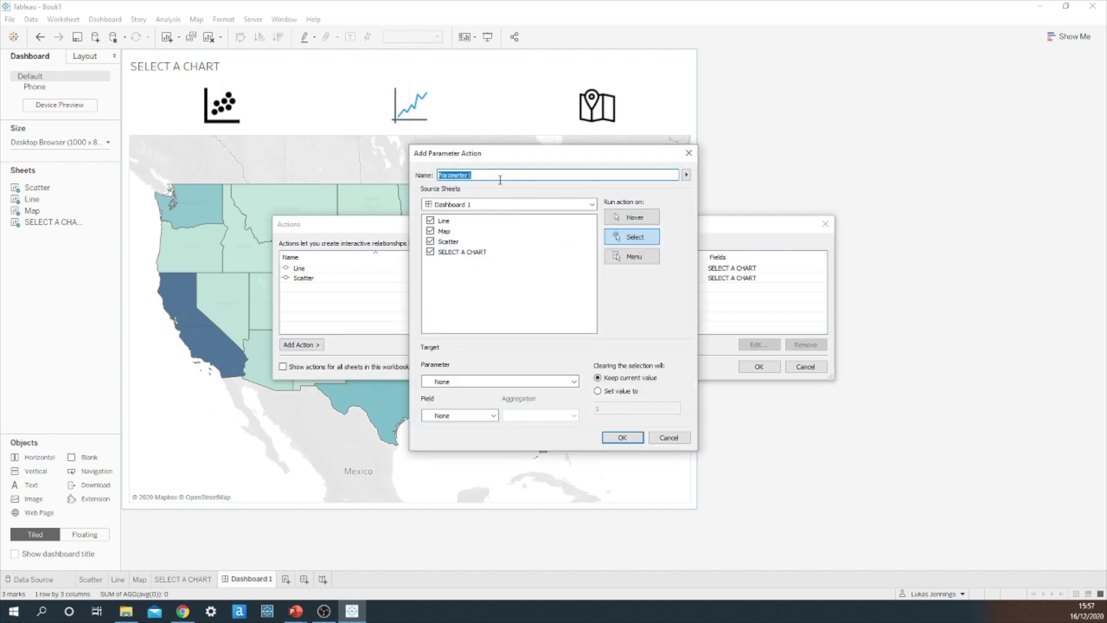
pyautogui.press('BackSpace')
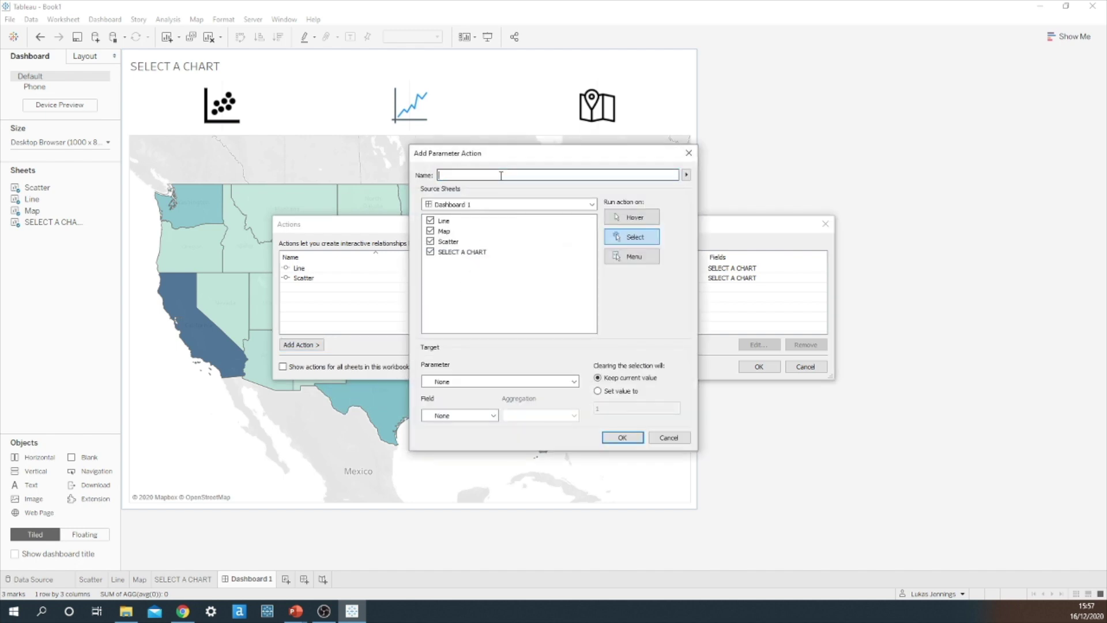
pyautogui.write('Map')
pyautogui.click(430, 220)
pyautogui.click(430, 231)
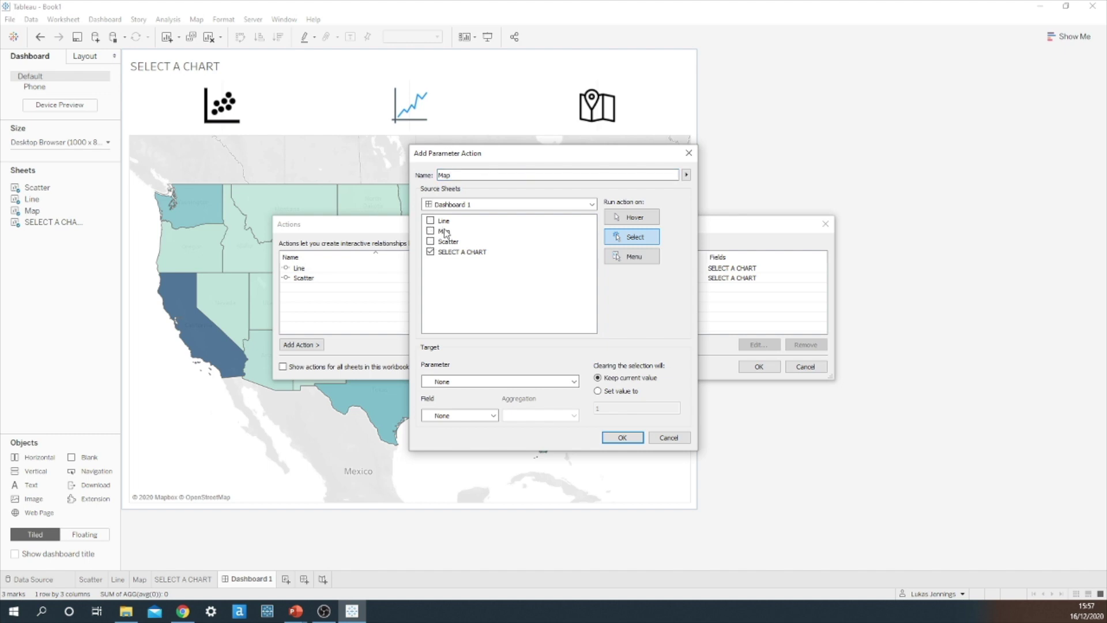
pyautogui.click(462, 381)
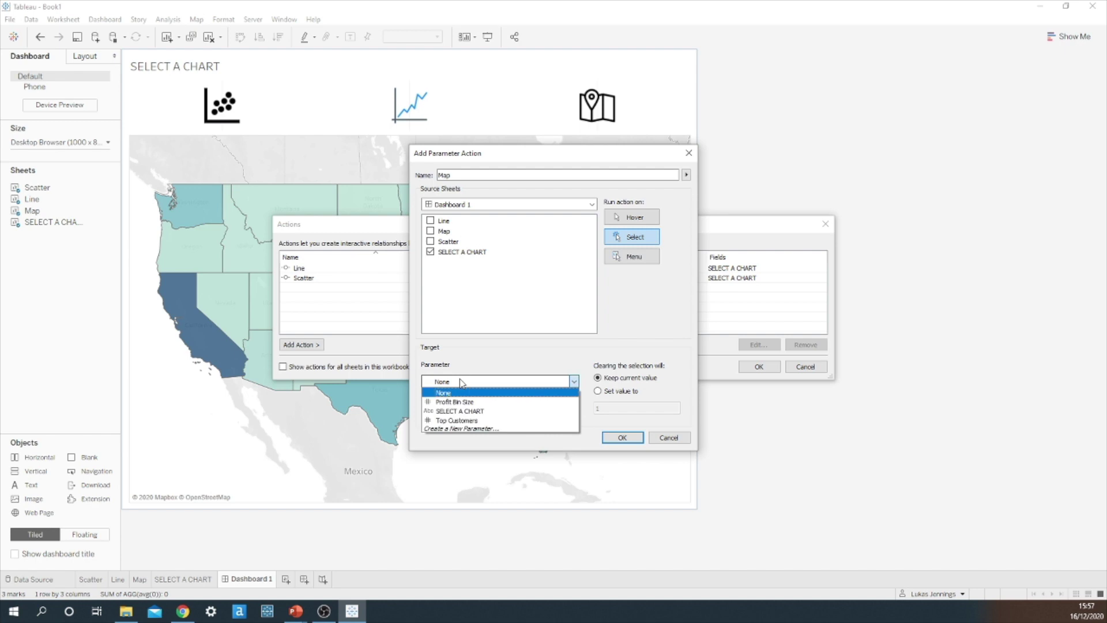
pyautogui.click(465, 411)
pyautogui.click(461, 415)
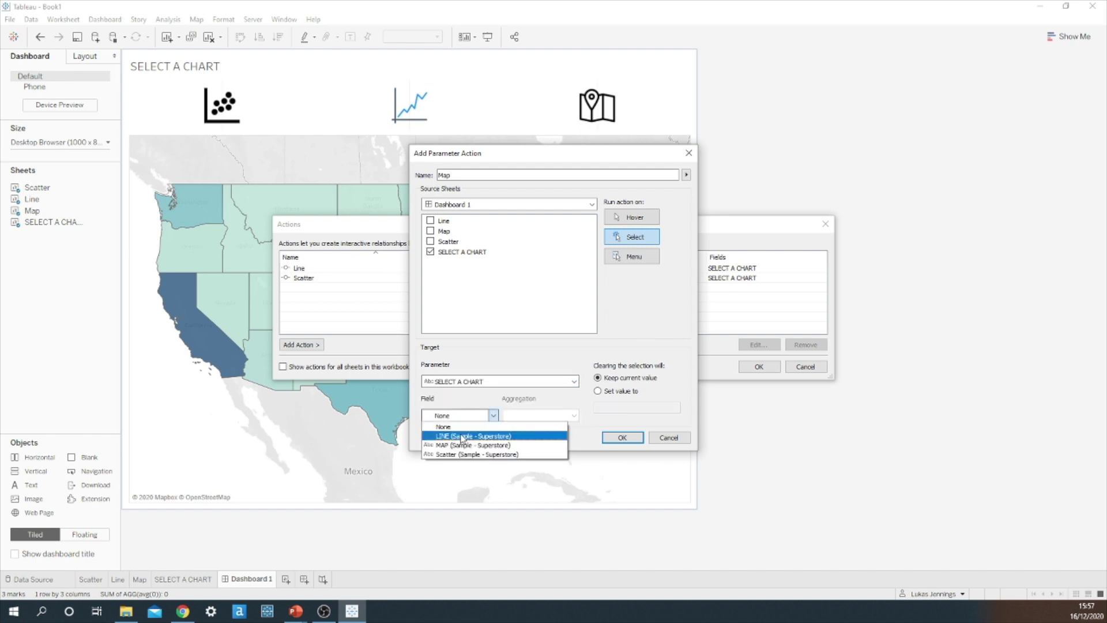
pyautogui.click(461, 445)
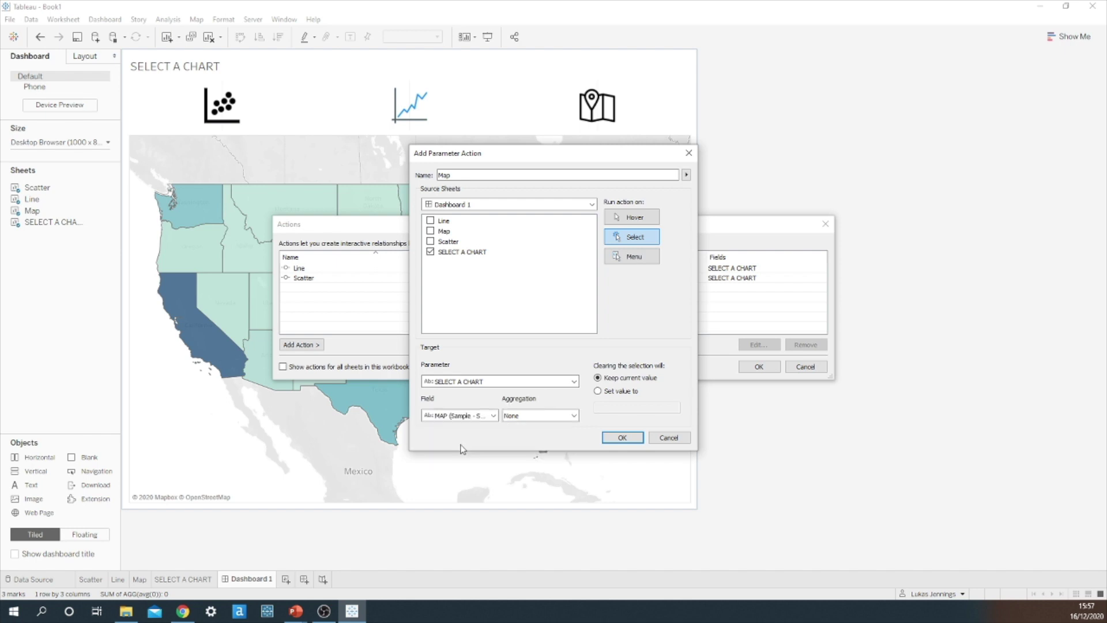
pyautogui.click(622, 437)
pyautogui.click(759, 366)
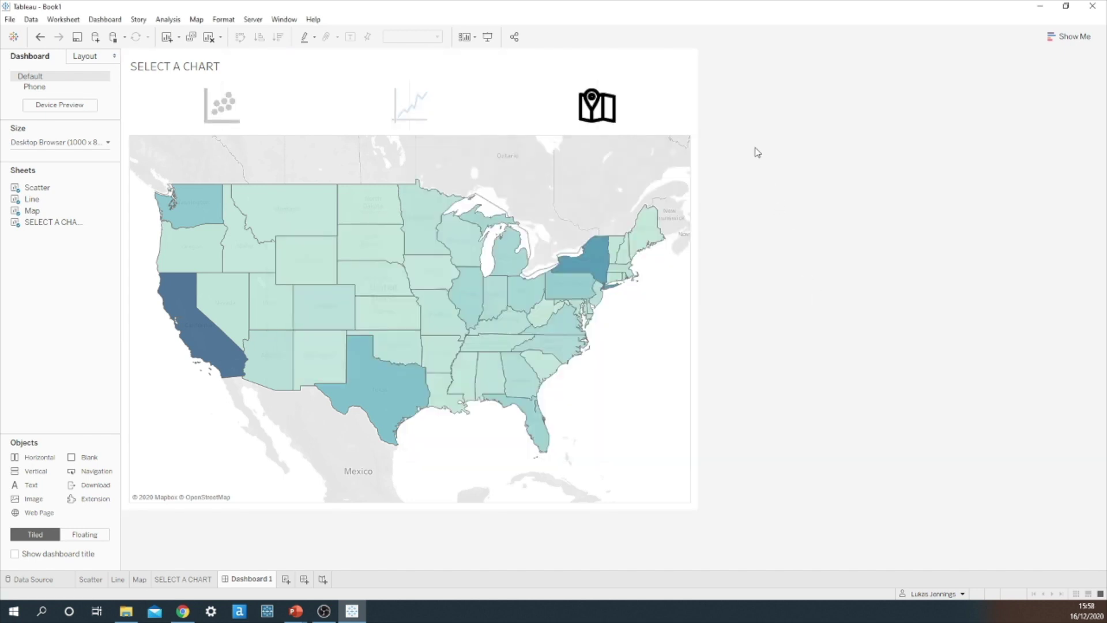
# Step: Use the icon bar to switch to the line chart, then to the scatter plot
pyautogui.click(410, 109)
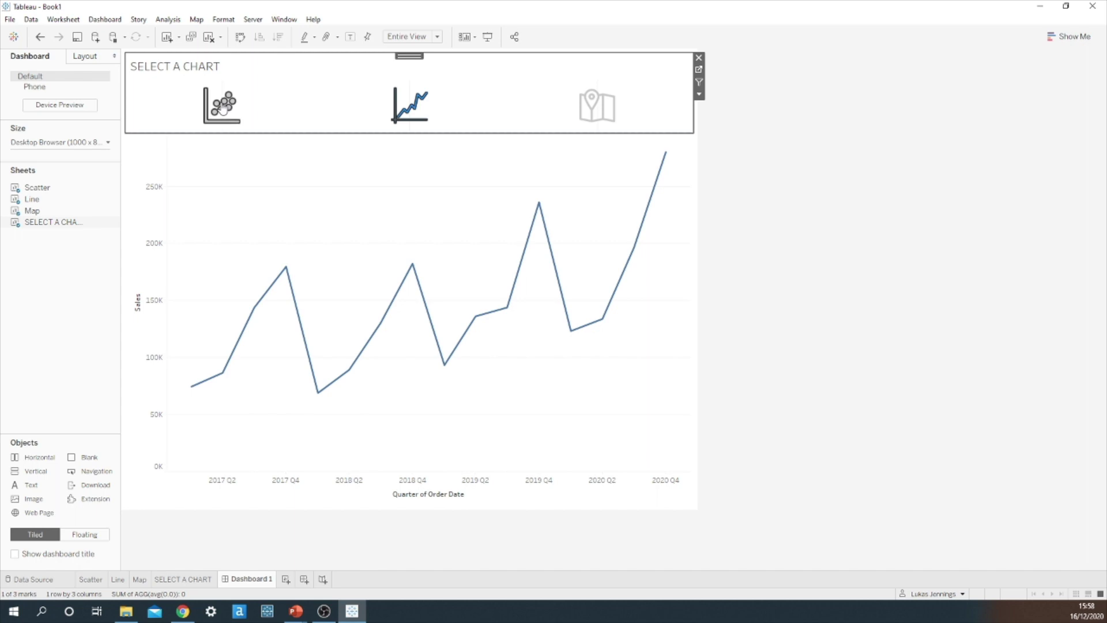
pyautogui.click(222, 110)
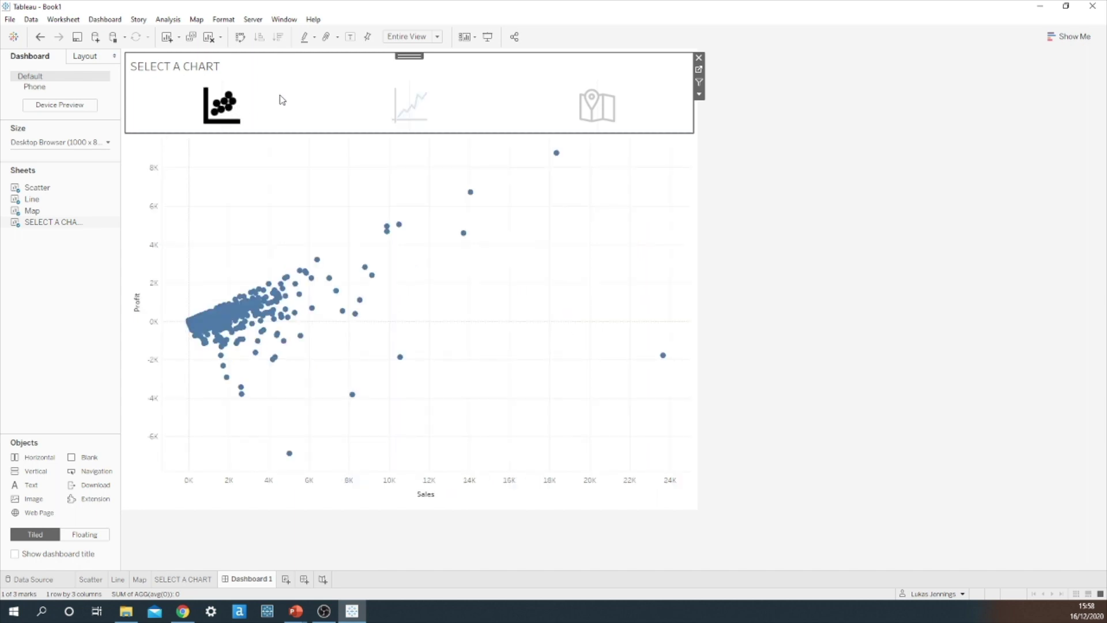